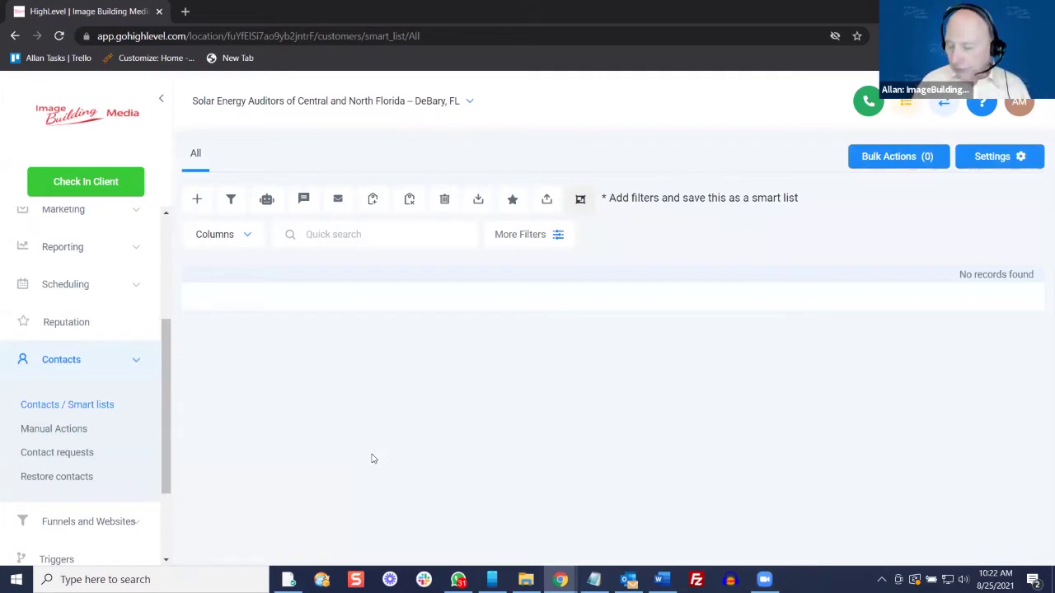
# Open the Add Contact form from the empty Contacts smart list
pyautogui.click(198, 201)
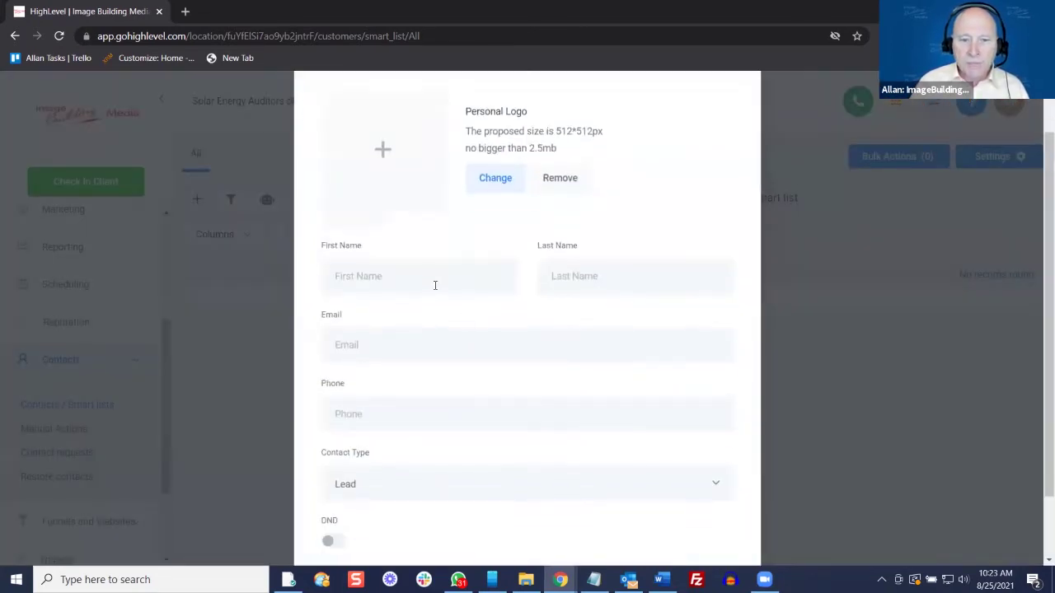
# Enter the contact's first name and last name in the Add Contact form
pyautogui.click(426, 275)
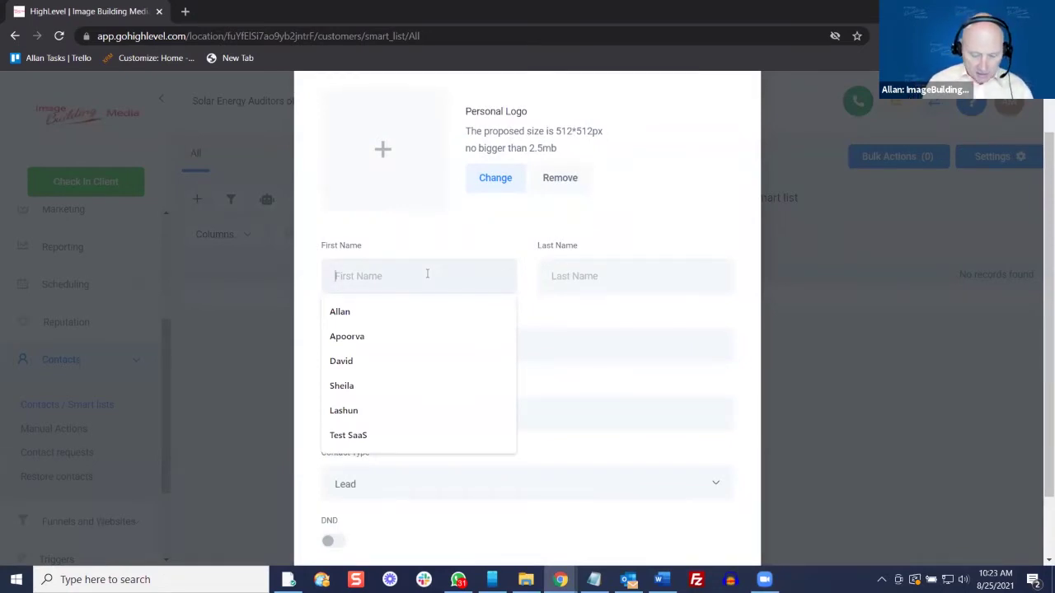
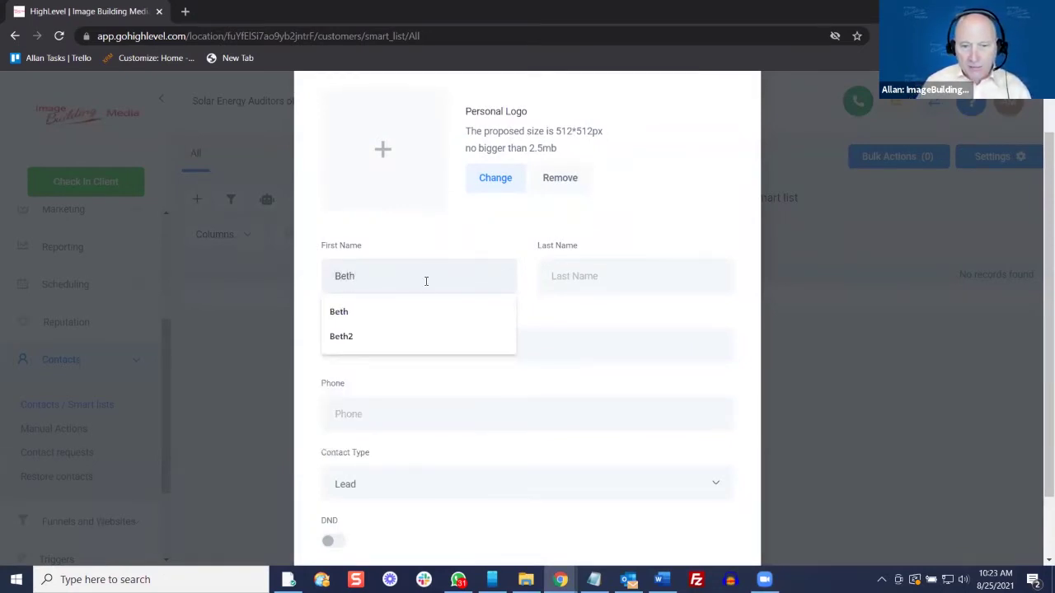
pyautogui.click(421, 312)
pyautogui.click(568, 280)
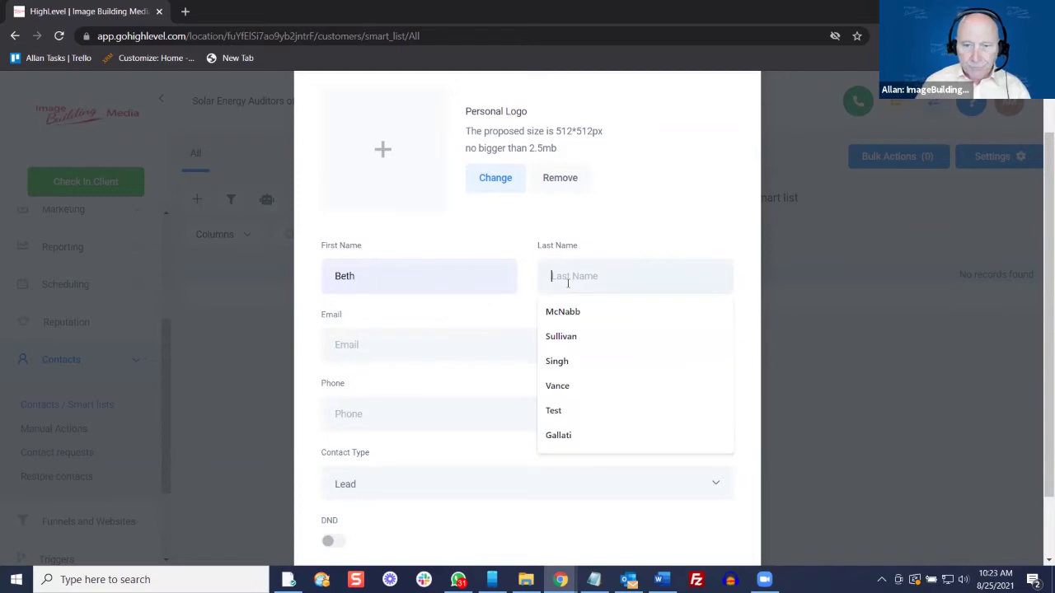
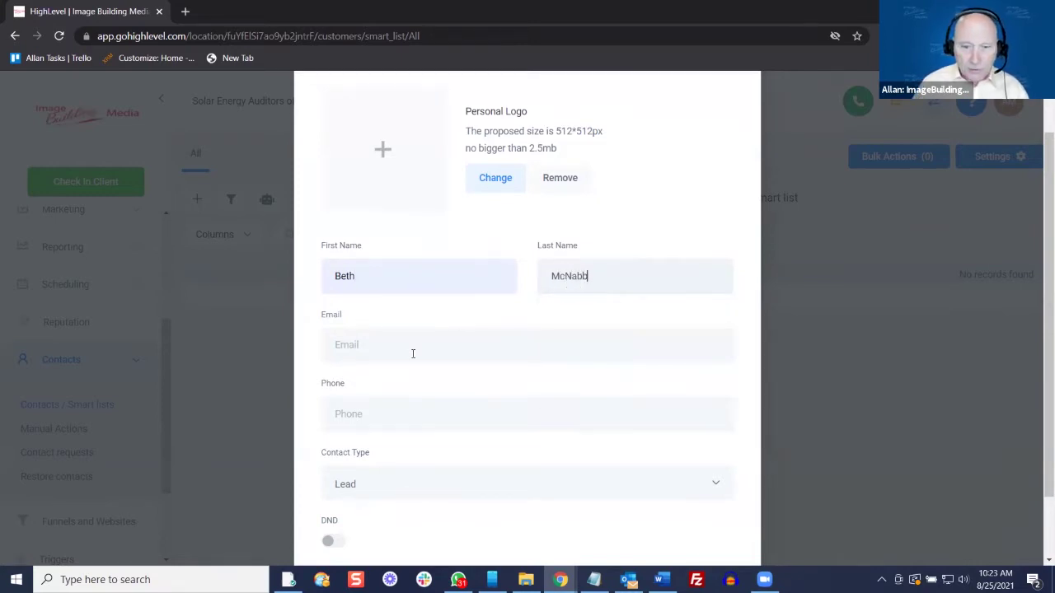
# Fill in the contact's e-mail and phone from the autofill suggestions, keeping type Lead
pyautogui.click(417, 346)
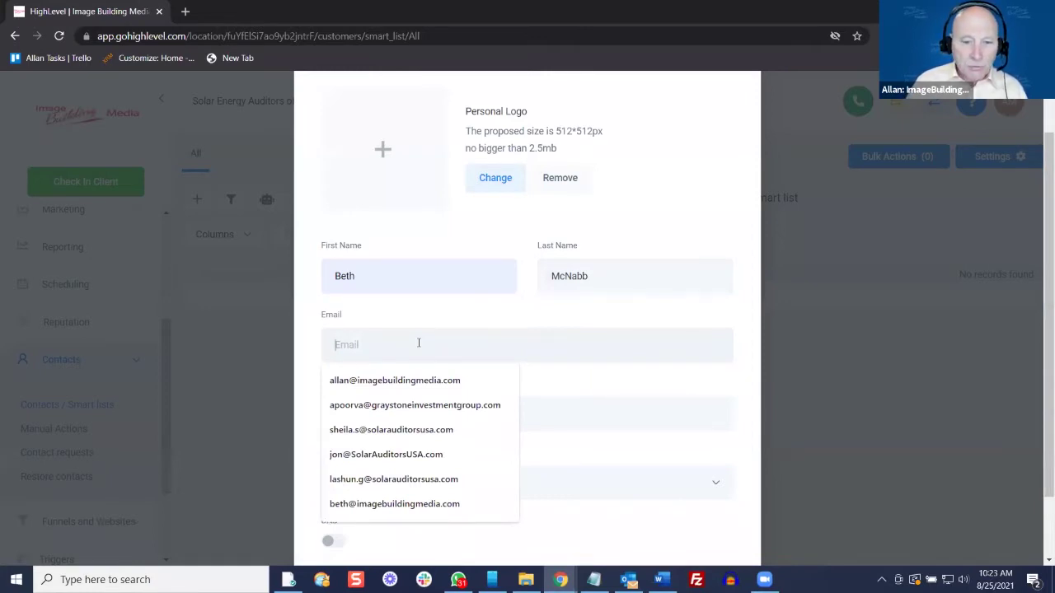
pyautogui.click(447, 452)
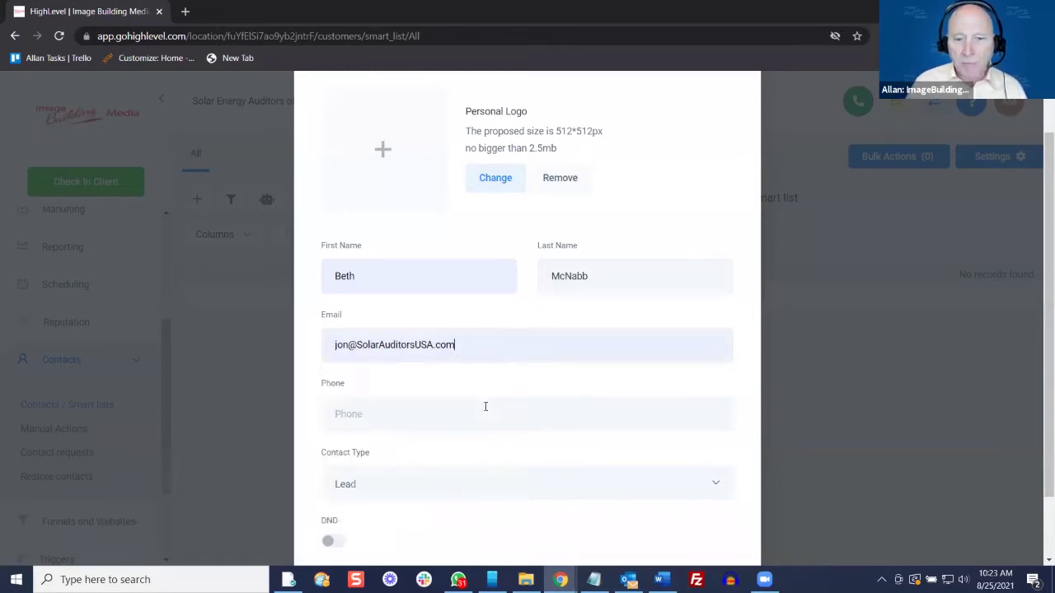
pyautogui.click(478, 415)
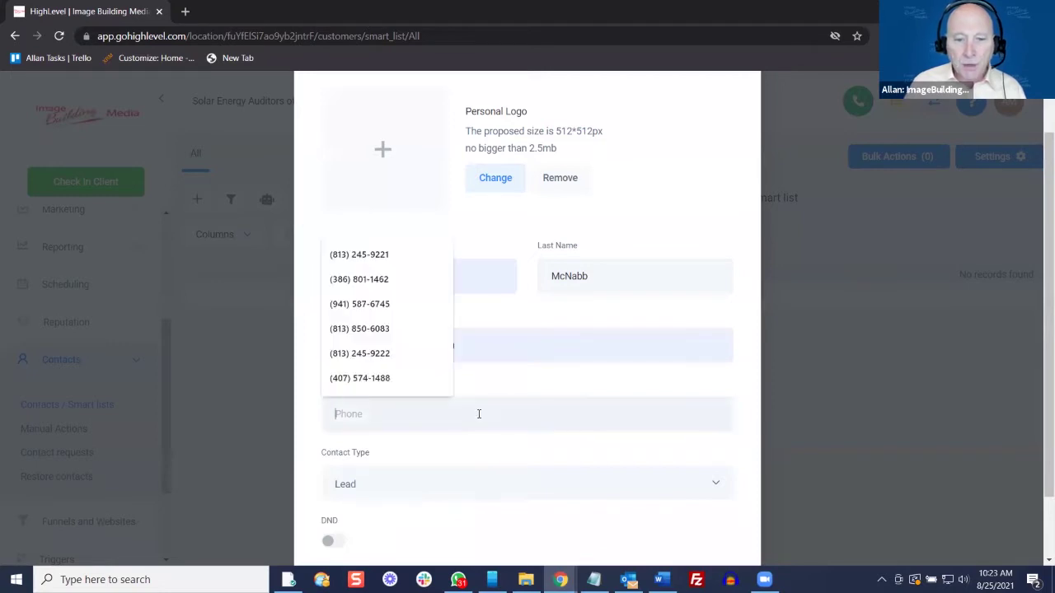
pyautogui.click(379, 280)
pyautogui.scroll(-1, 443, 396)
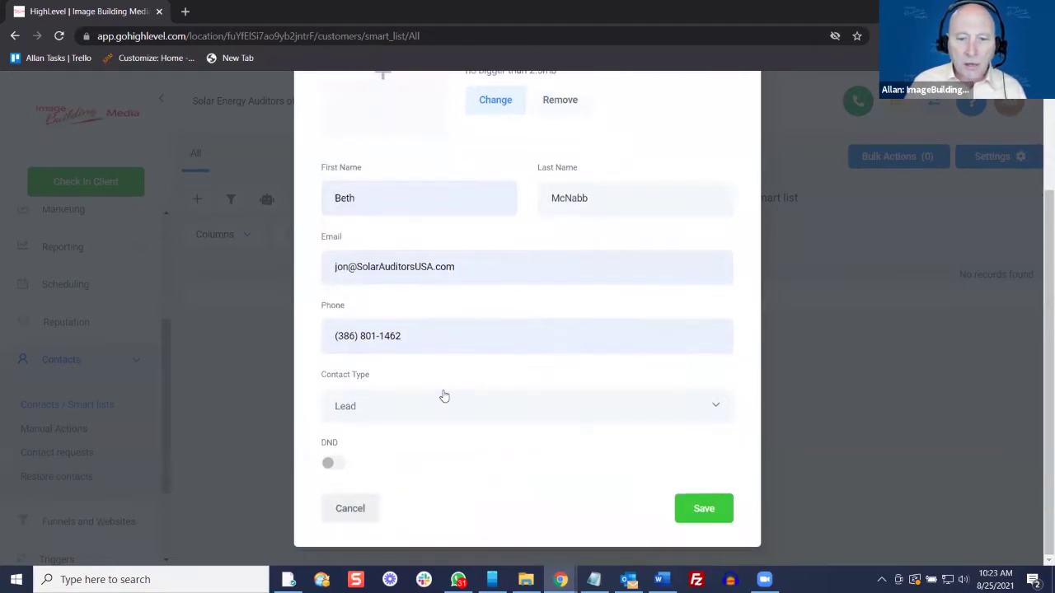
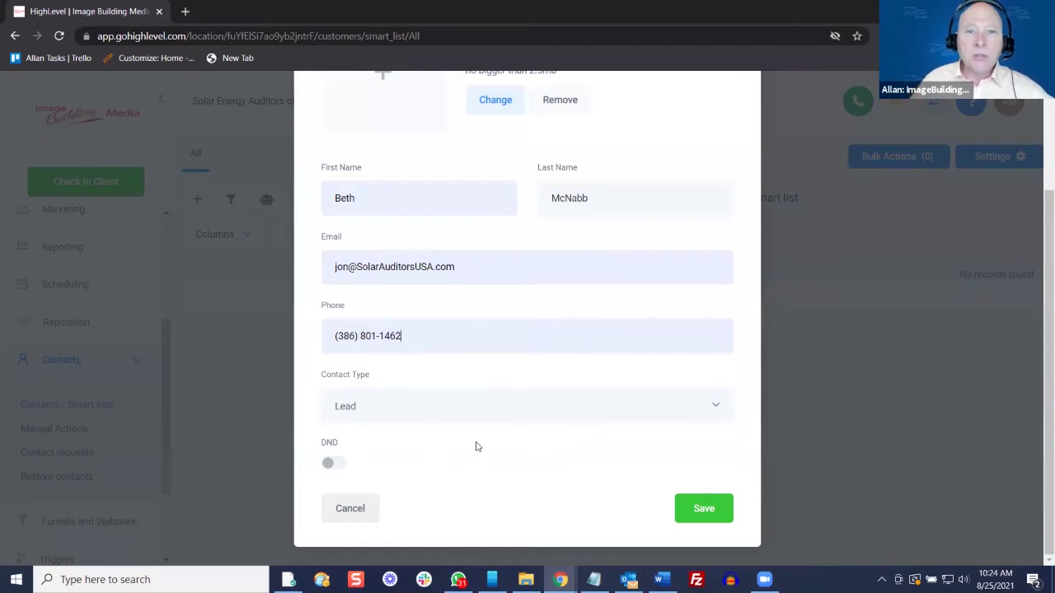
# Save the new contact and review its General Info: United States, America/New_York time zone
pyautogui.click(711, 506)
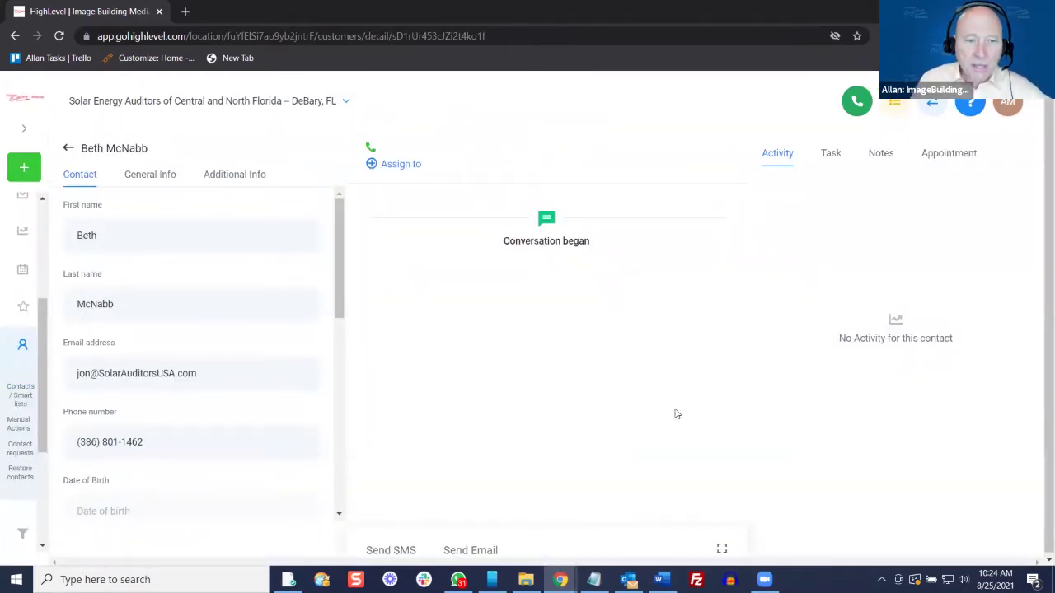
pyautogui.click(153, 173)
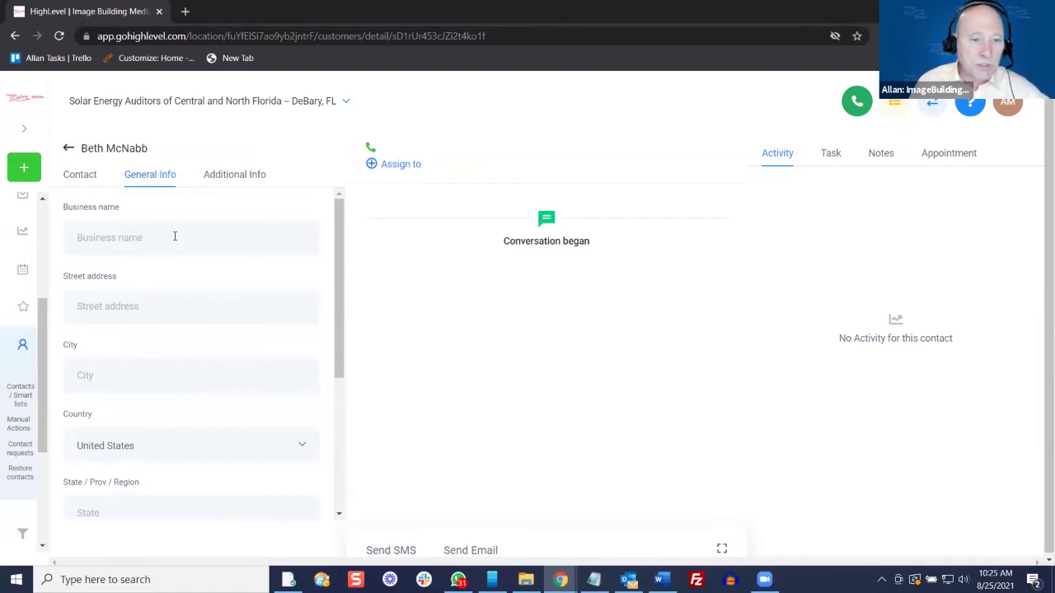
pyautogui.scroll(-5, 206, 236)
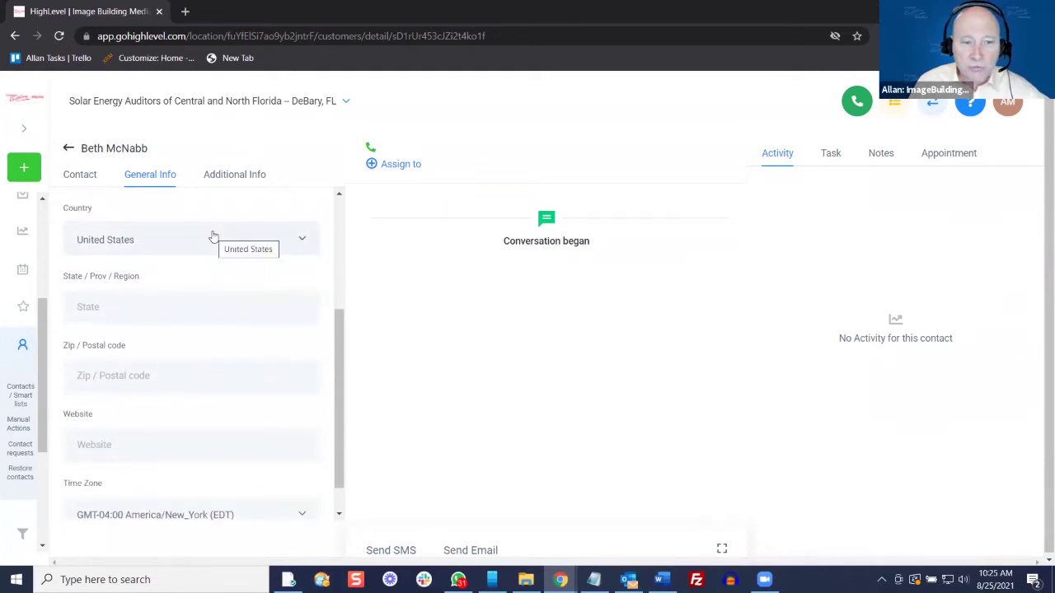
pyautogui.scroll(-1, 213, 237)
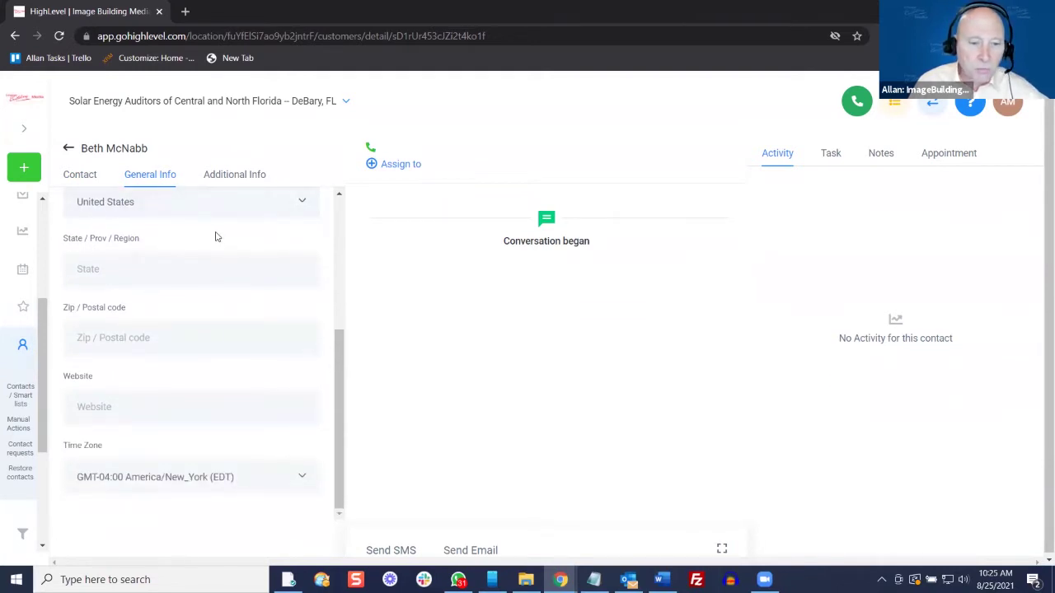
# Review the contact's Additional Info custom fields, then return to the Contacts list
pyautogui.click(236, 183)
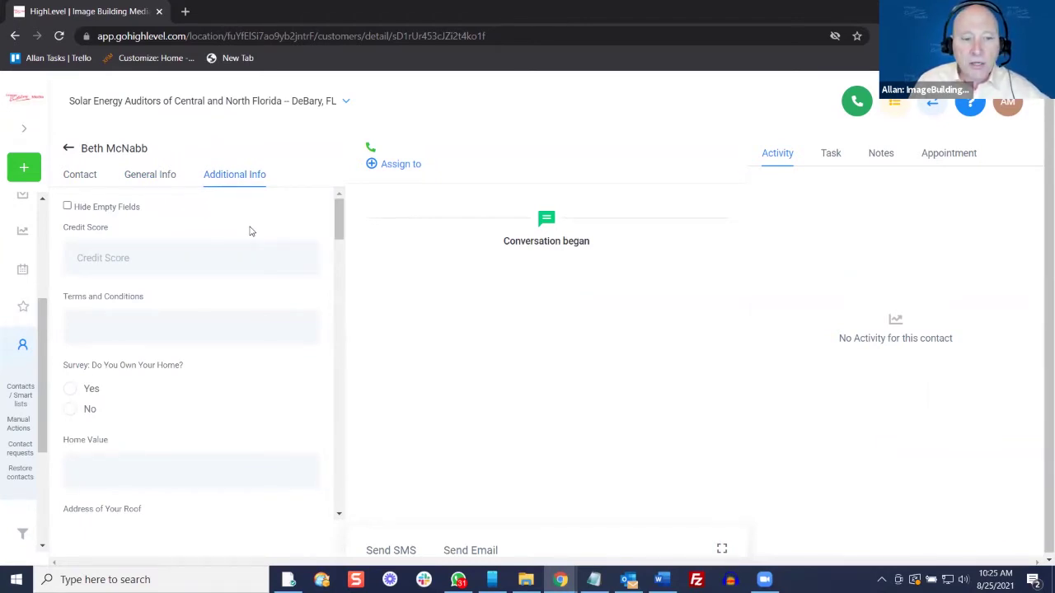
pyautogui.scroll(-3, 251, 231)
pyautogui.scroll(-1, 251, 231)
pyautogui.scroll(-1, 251, 231)
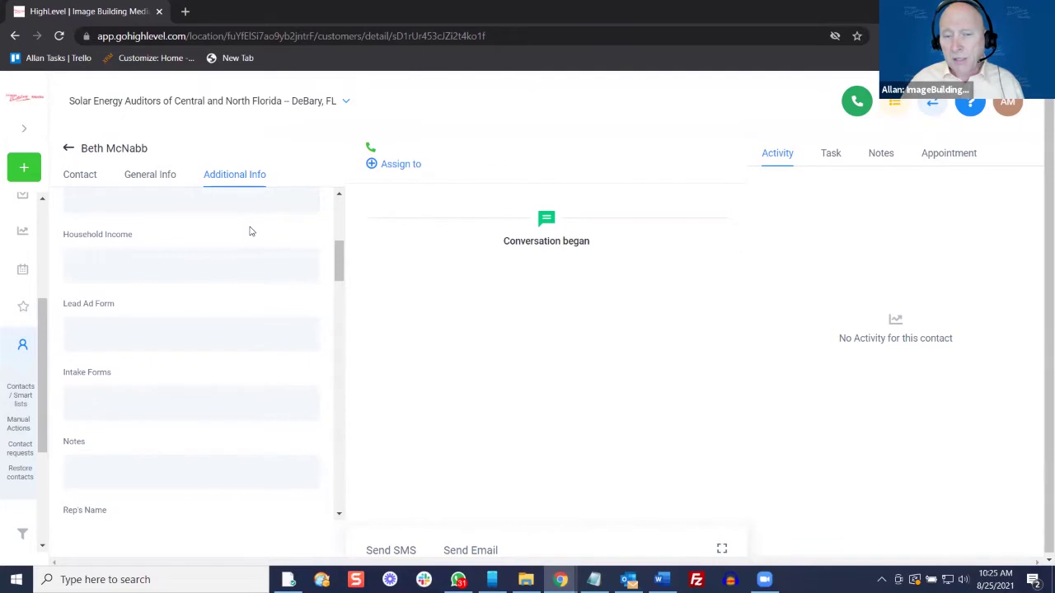
pyautogui.scroll(5, 271, 278)
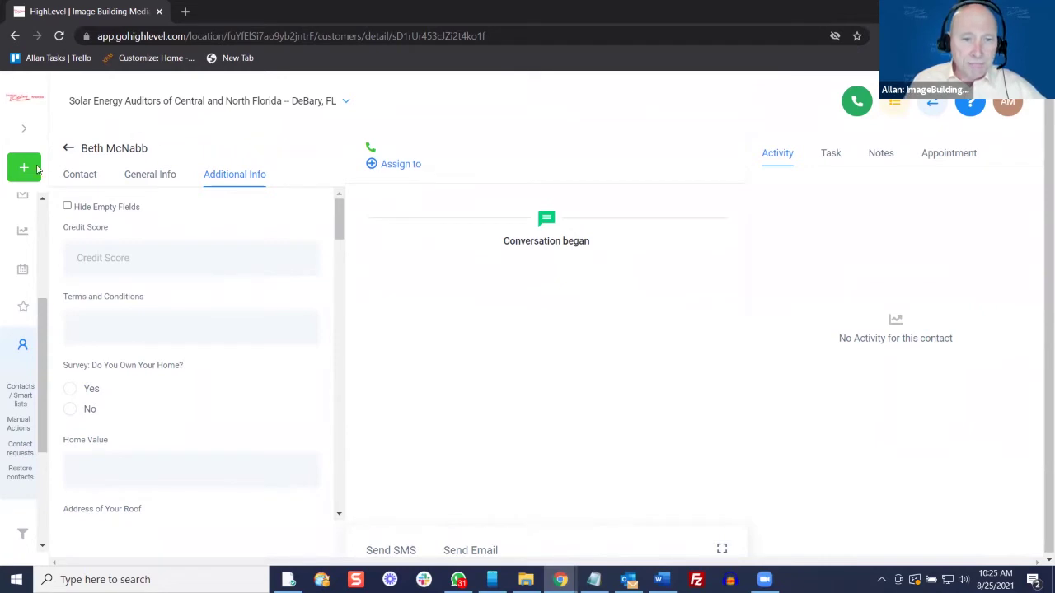
pyautogui.click(69, 149)
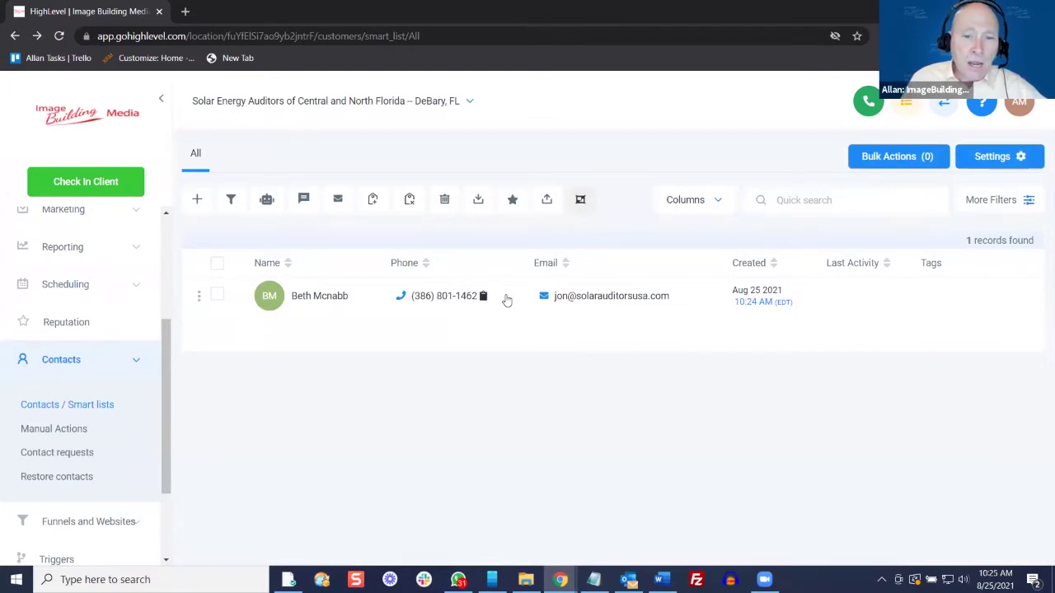
# Open the new contact's record from the Contacts list
pyautogui.click(322, 298)
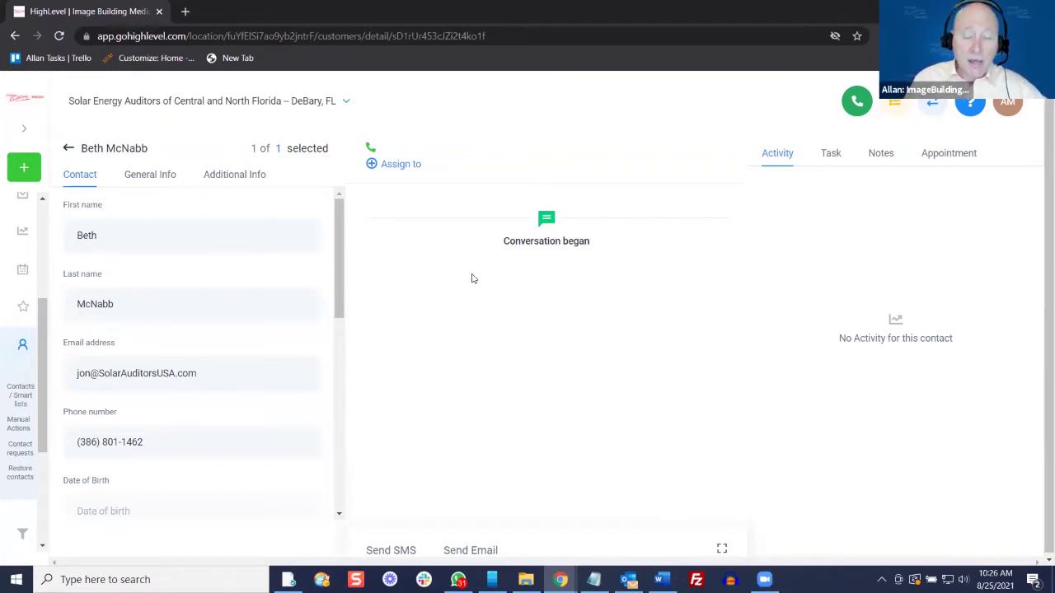
# Send the contact an e-mail reading 'Test' with an image file from Downloads attached
pyautogui.click(483, 549)
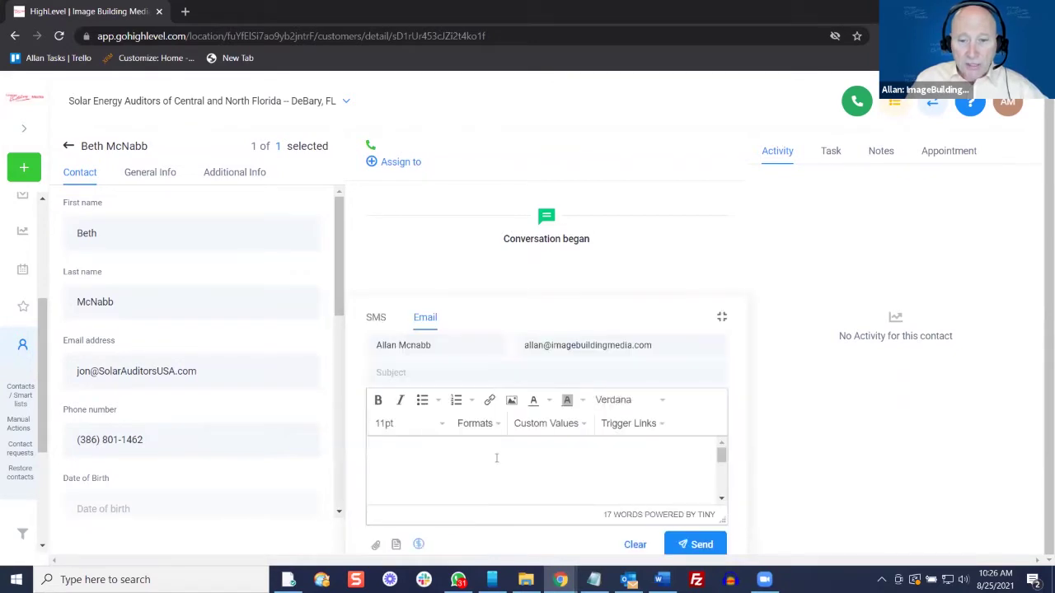
pyautogui.write('Test')
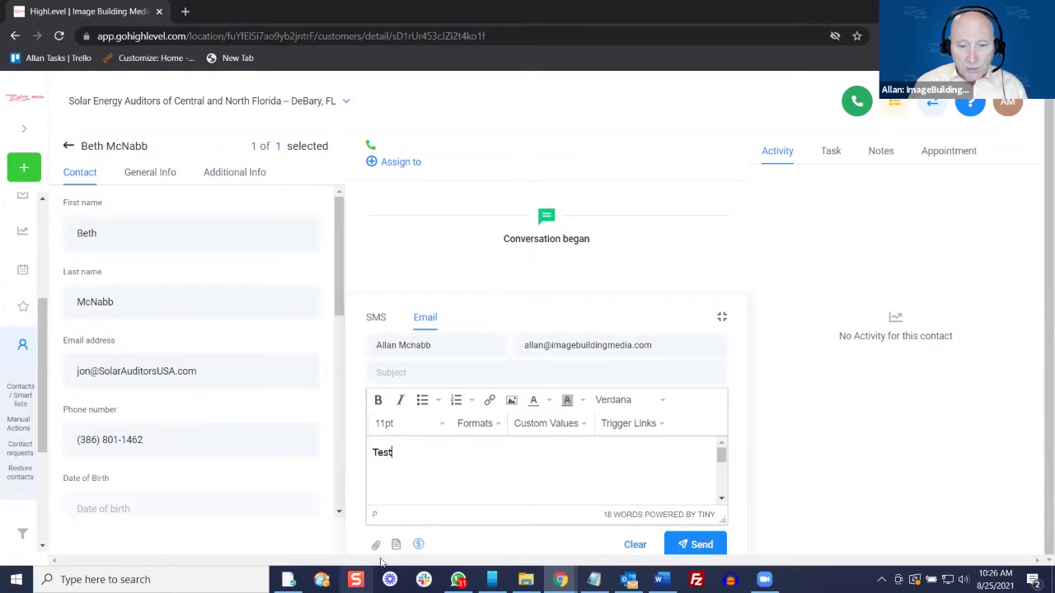
pyautogui.click(377, 547)
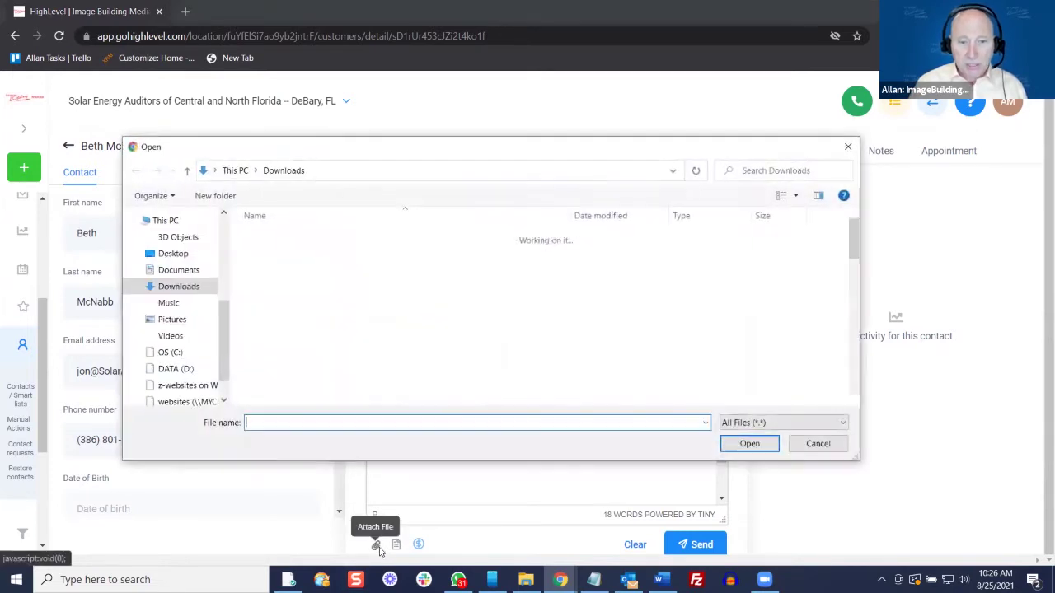
pyautogui.click(394, 256)
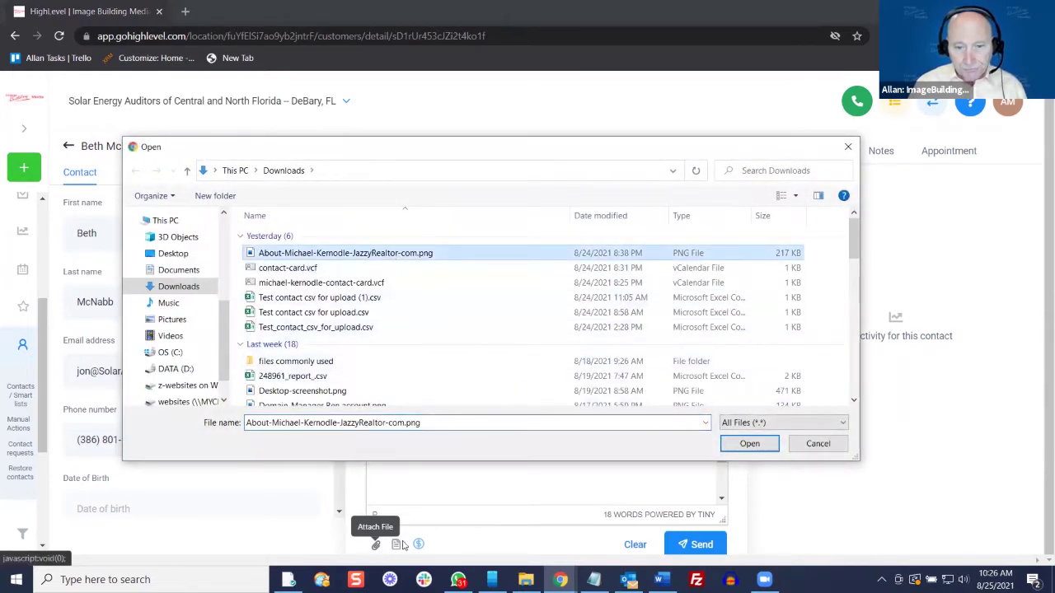
pyautogui.click(751, 449)
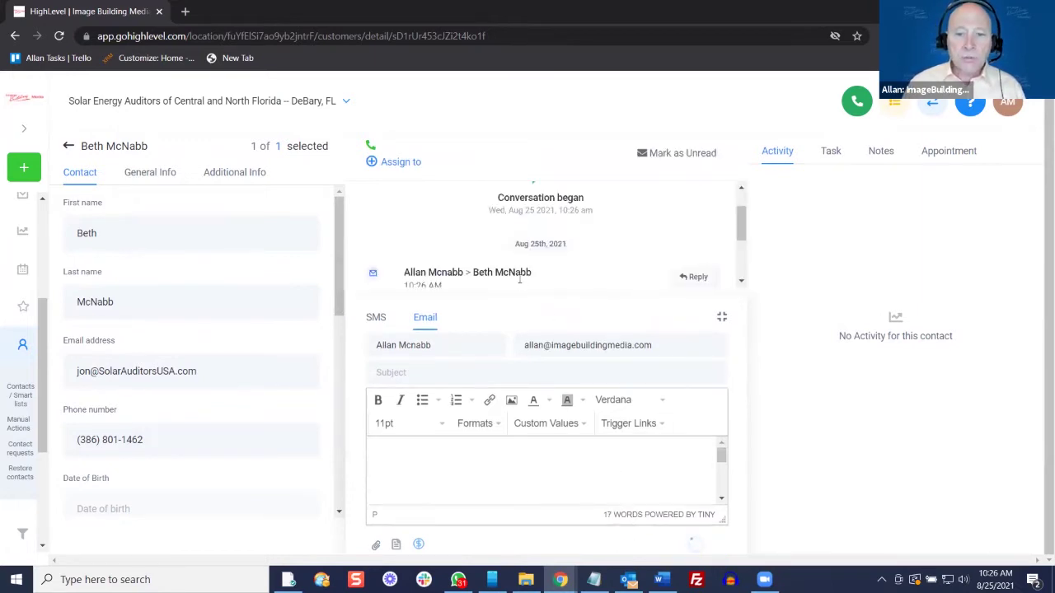
pyautogui.click(721, 317)
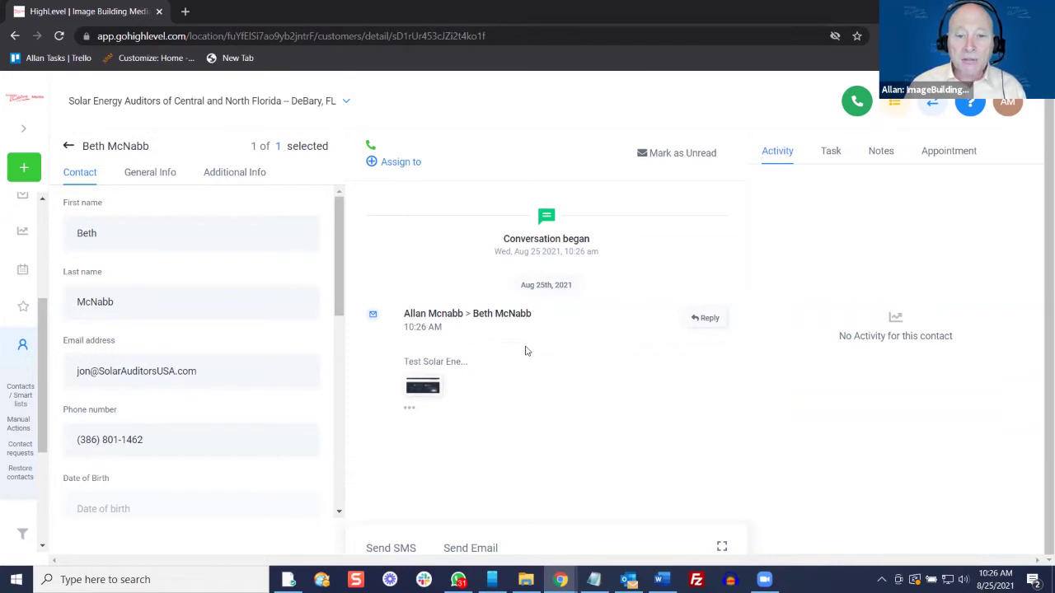
pyautogui.click(399, 547)
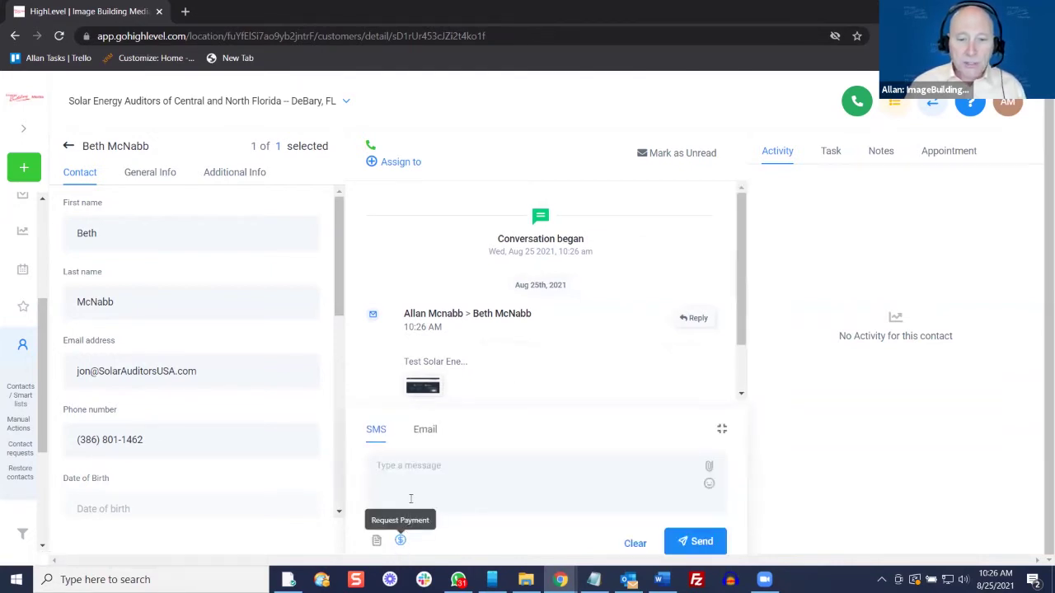
pyautogui.click(423, 470)
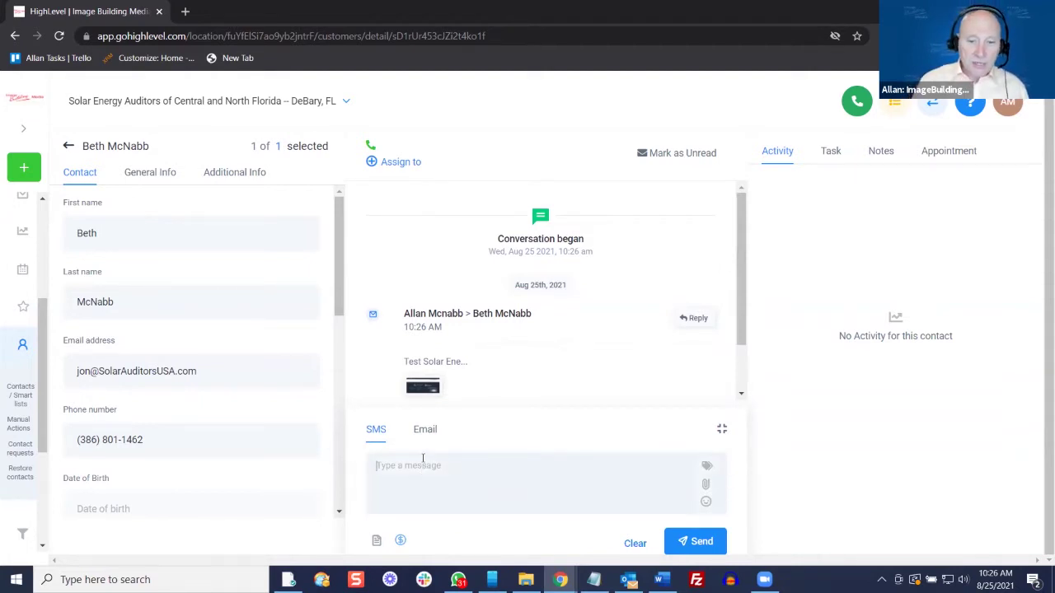
pyautogui.write('Te')
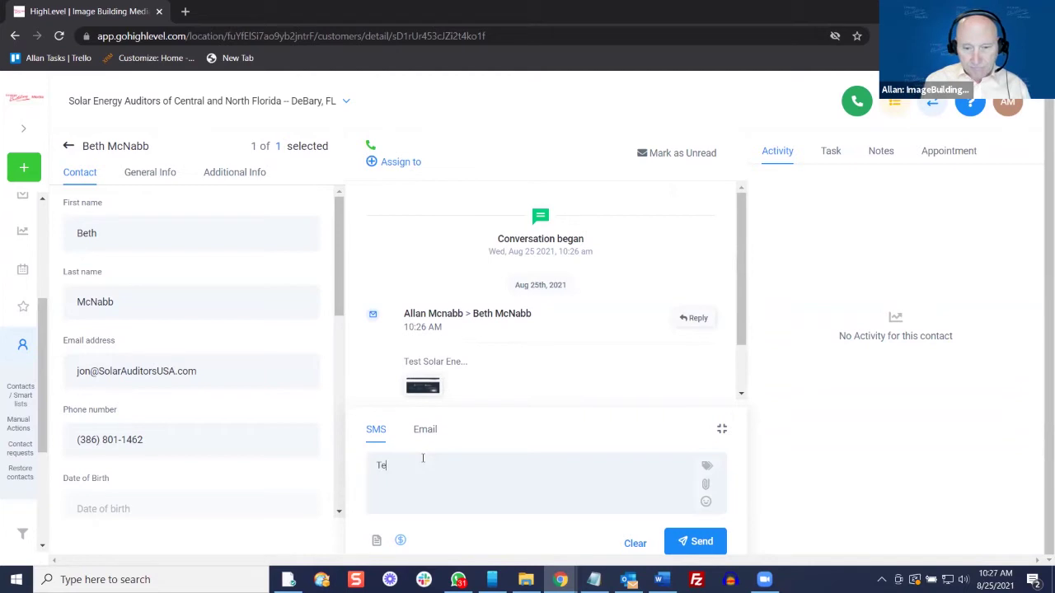
pyautogui.write('st from Hi')
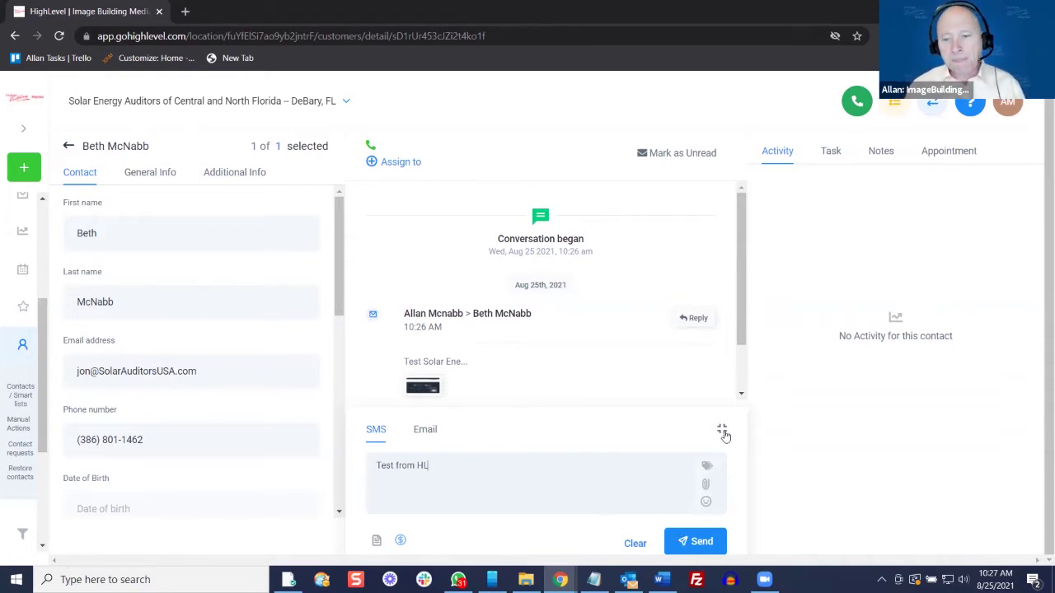
pyautogui.click(635, 543)
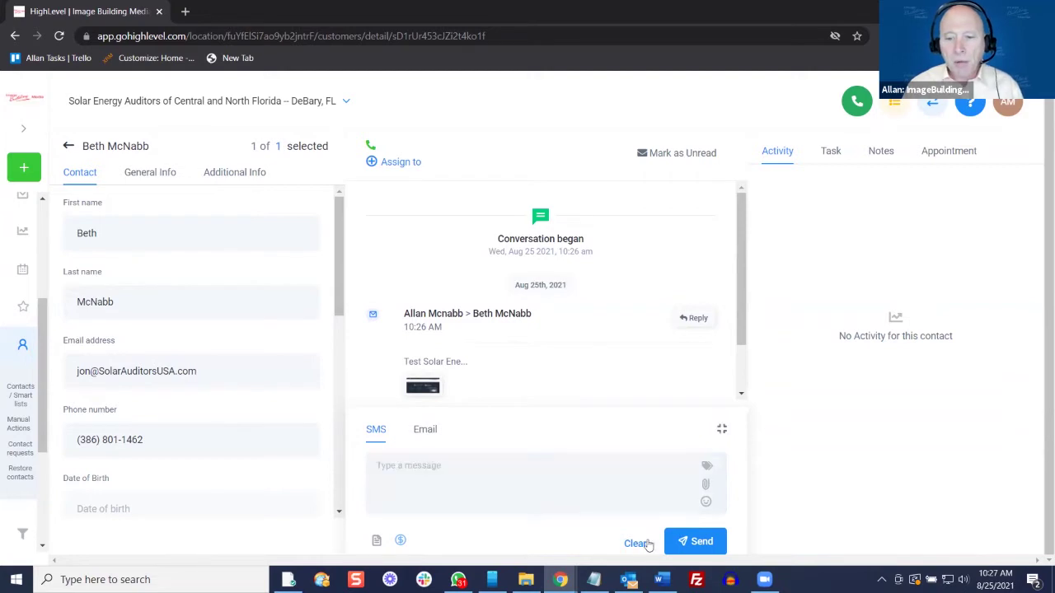
pyautogui.click(719, 430)
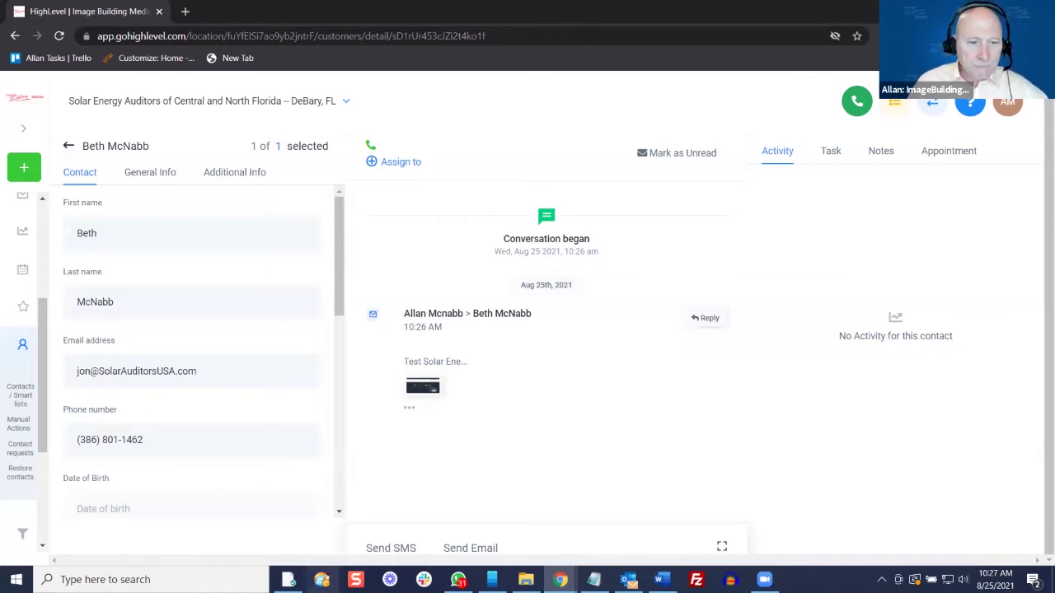
# Leave the contact record and show the Custom Fields page in Settings
pyautogui.click(68, 148)
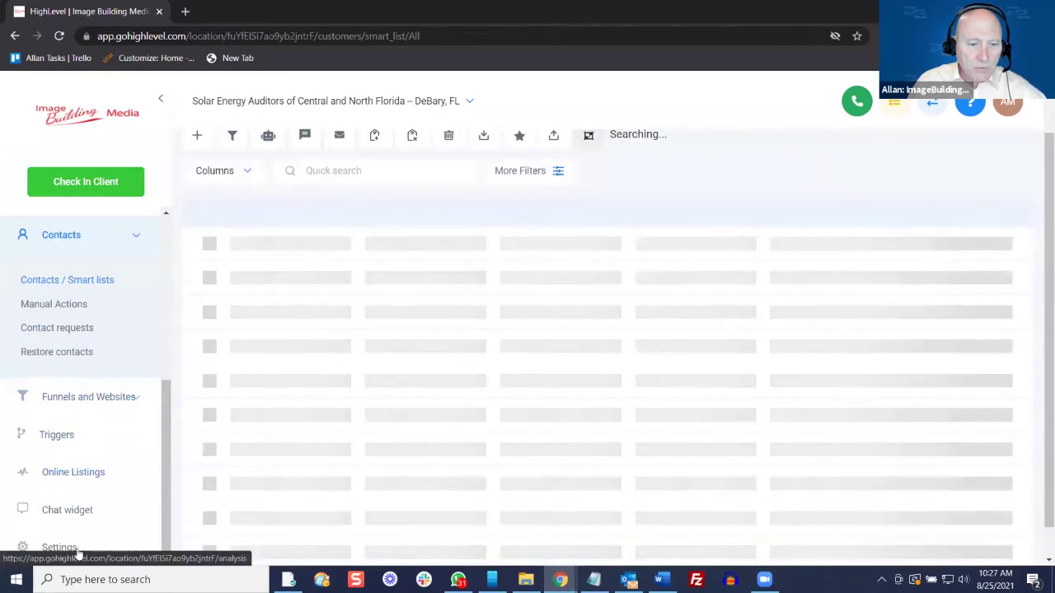
pyautogui.click(73, 550)
pyautogui.click(344, 201)
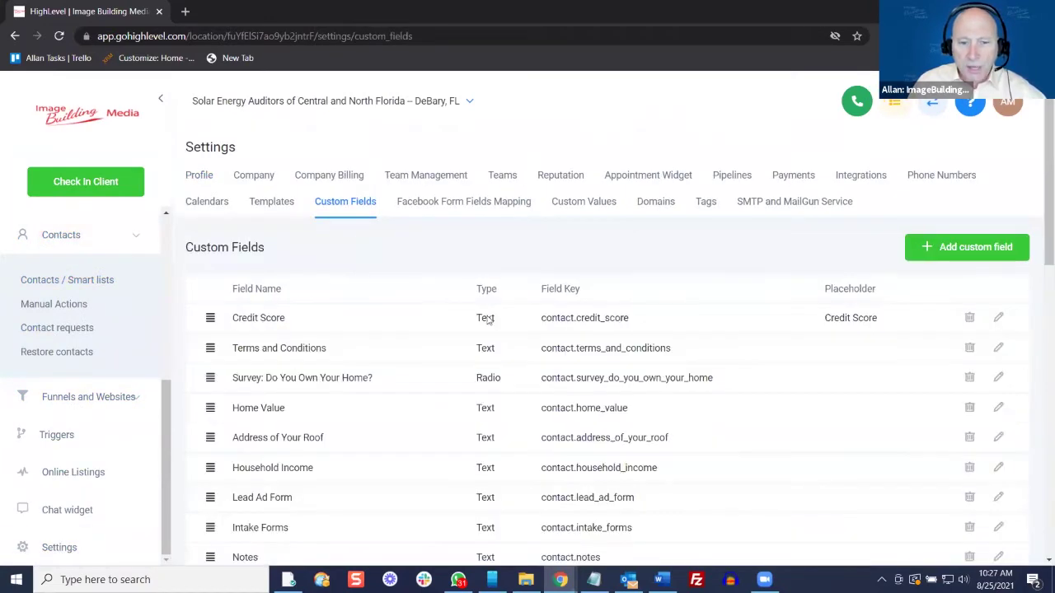
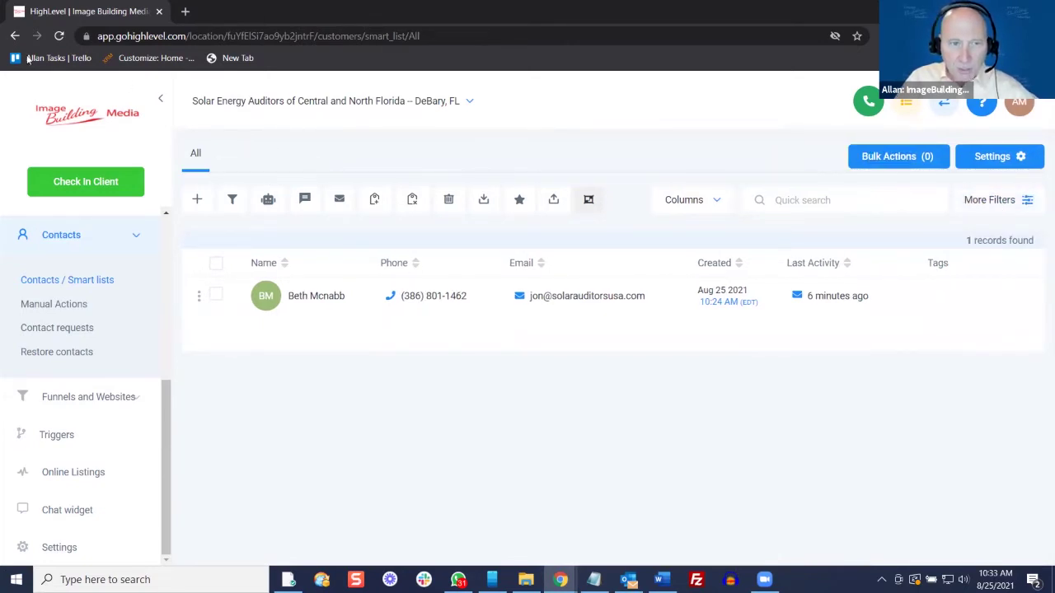
# Reload the contacts page and upload 'Test contact csv for upload (1).csv' from Downloads into Import Contacts
pyautogui.click(58, 36)
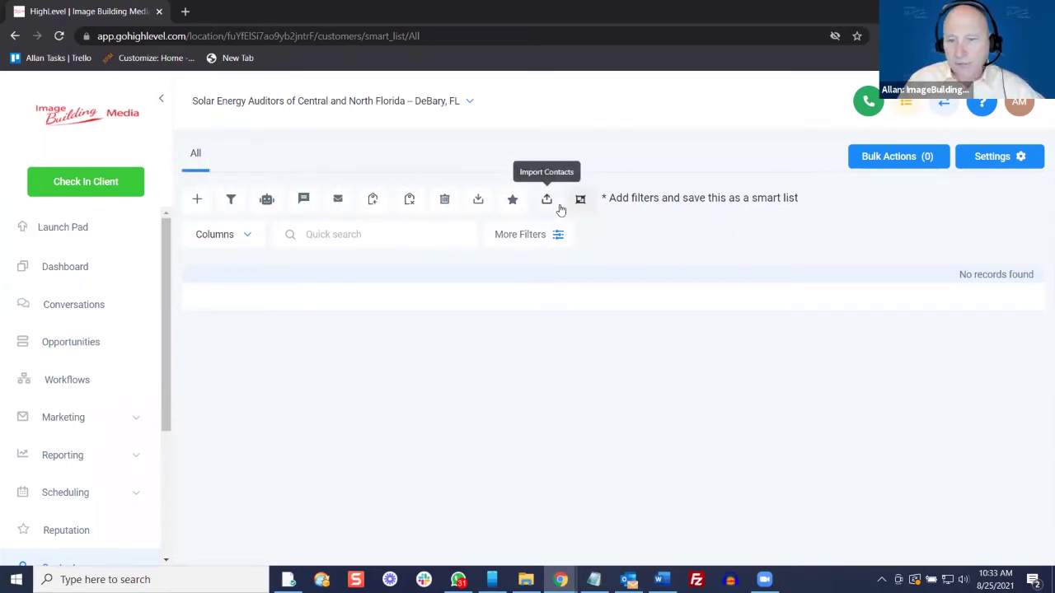
pyautogui.click(546, 200)
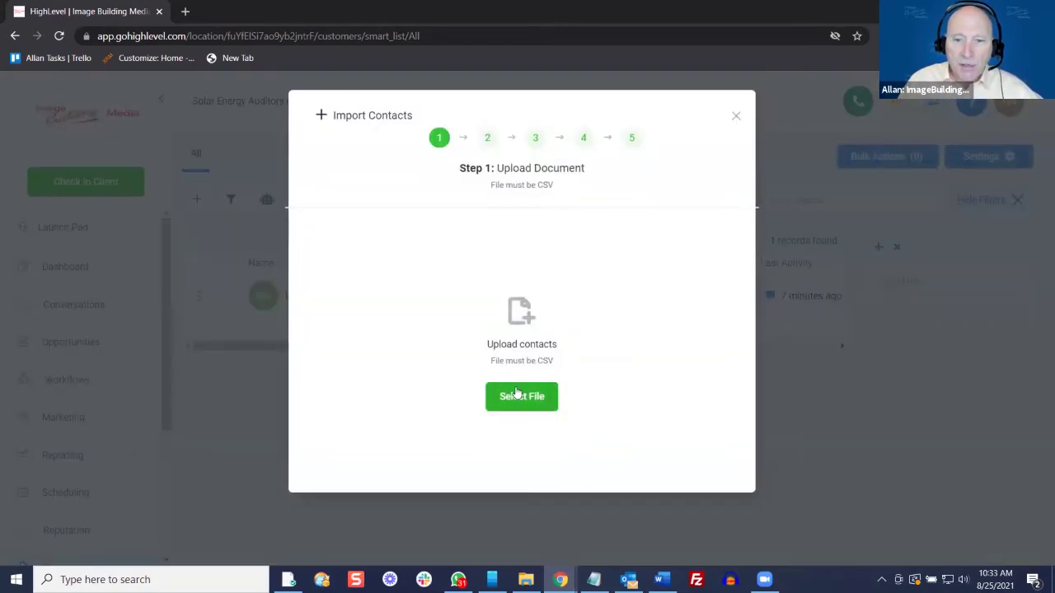
pyautogui.click(517, 394)
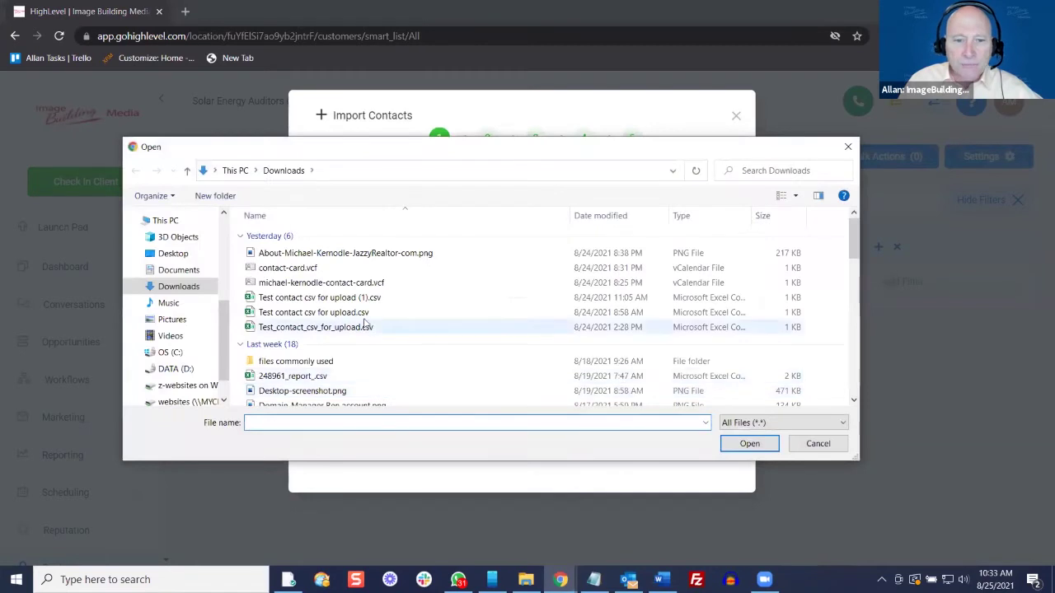
pyautogui.click(360, 300)
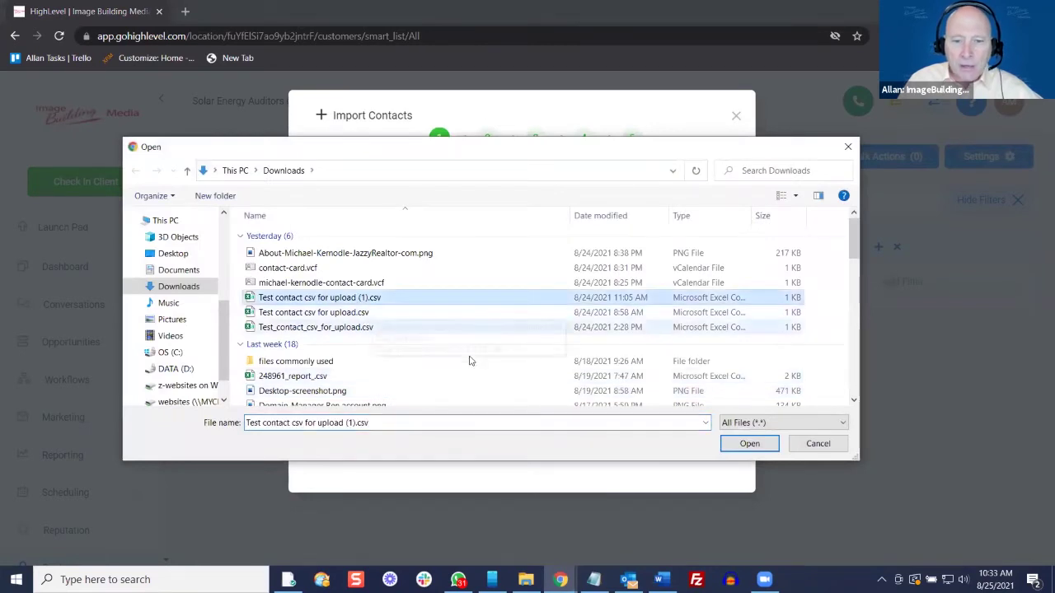
pyautogui.click(739, 446)
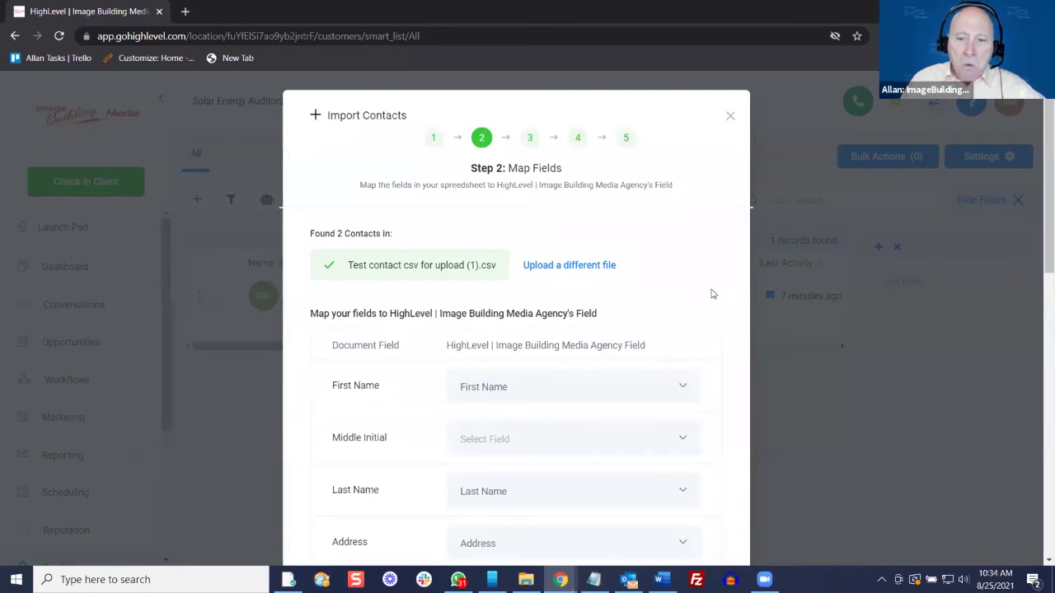
pyautogui.scroll(-1, 713, 295)
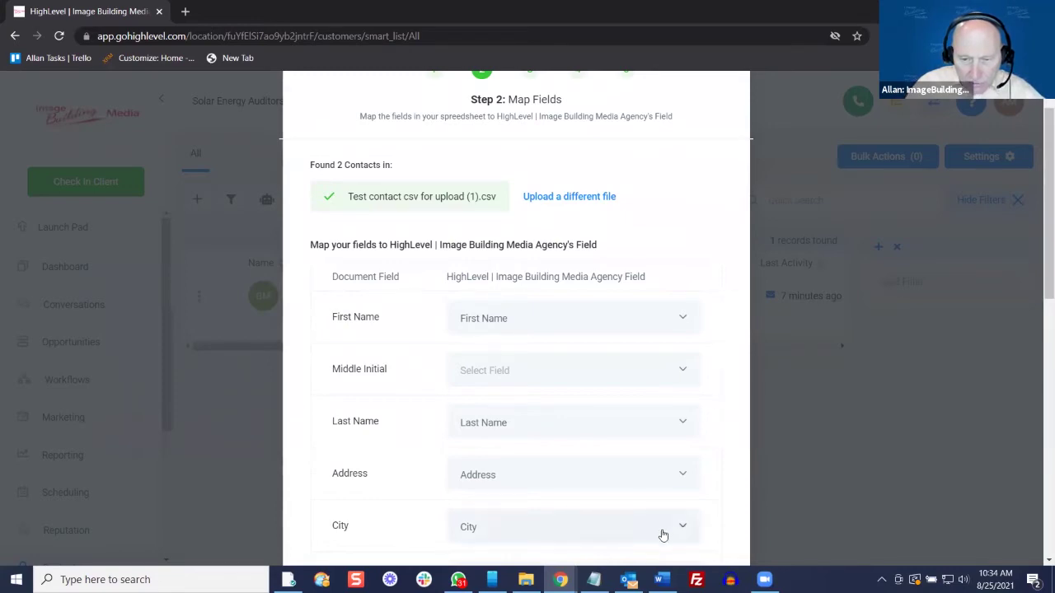
# Open 'Test contact csv for upload (1).csv' from the Downloads folder in Excel
pyautogui.click(526, 579)
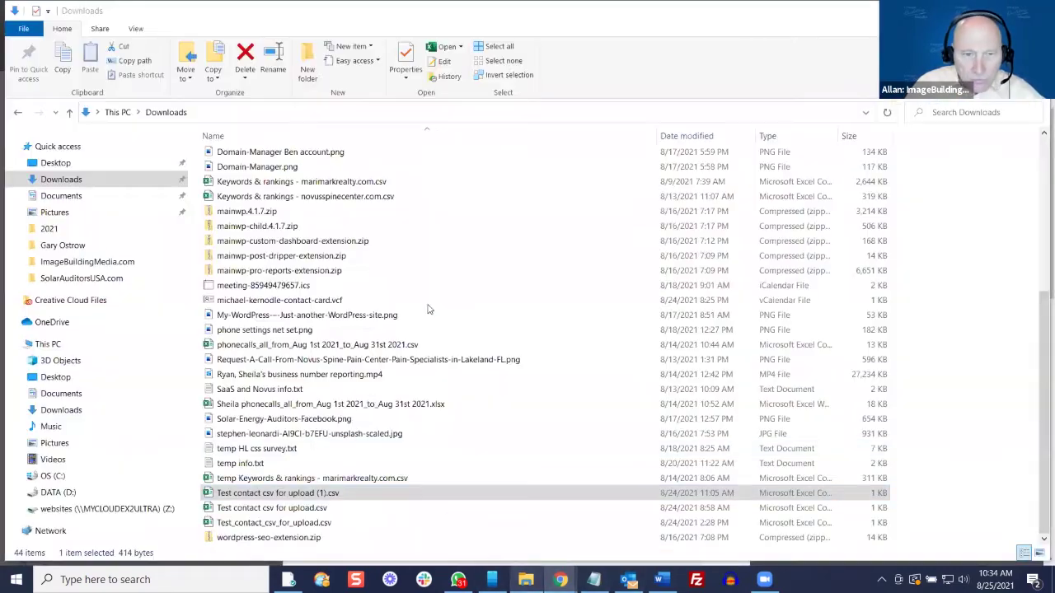
pyautogui.scroll(6, 427, 309)
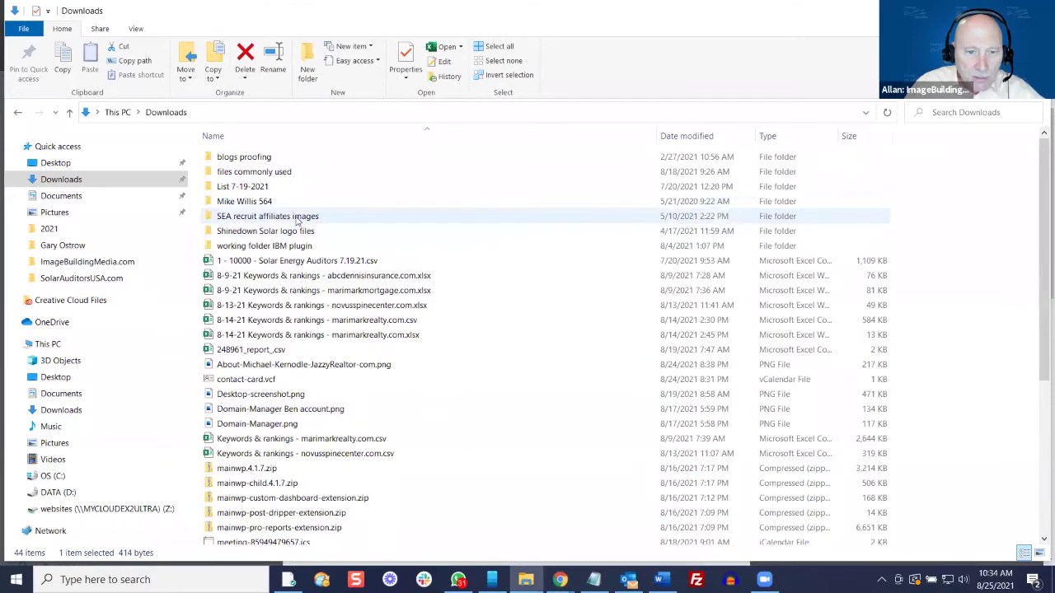
pyautogui.scroll(-6, 280, 280)
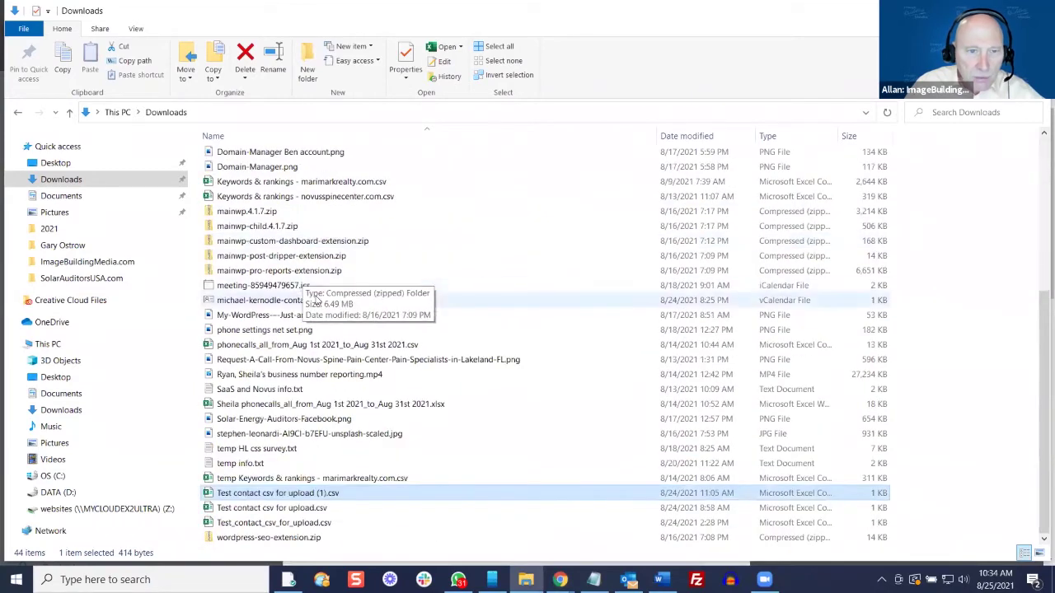
pyautogui.doubleClick(288, 493)
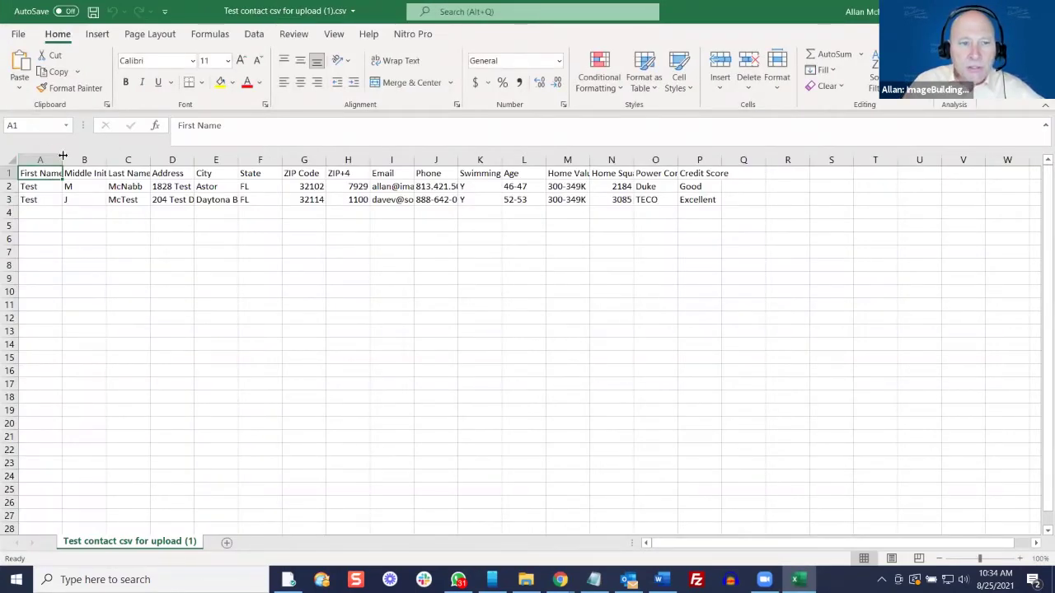
# Widen columns A through E so the contact headers and values show in full
pyautogui.moveTo(62, 155); pyautogui.dragTo(458, 157)
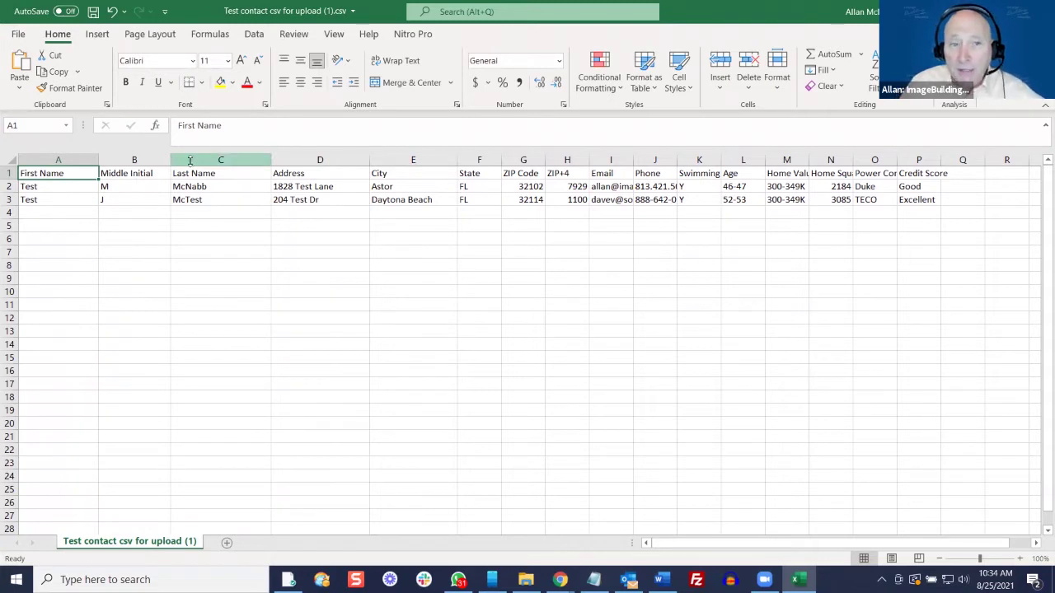
pyautogui.click(16, 34)
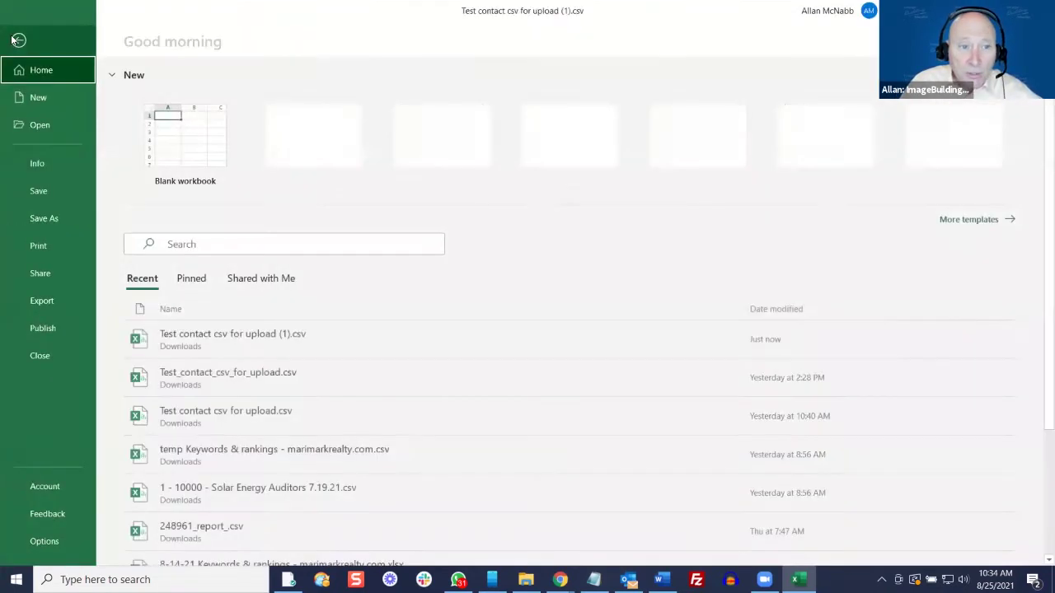
pyautogui.click(53, 216)
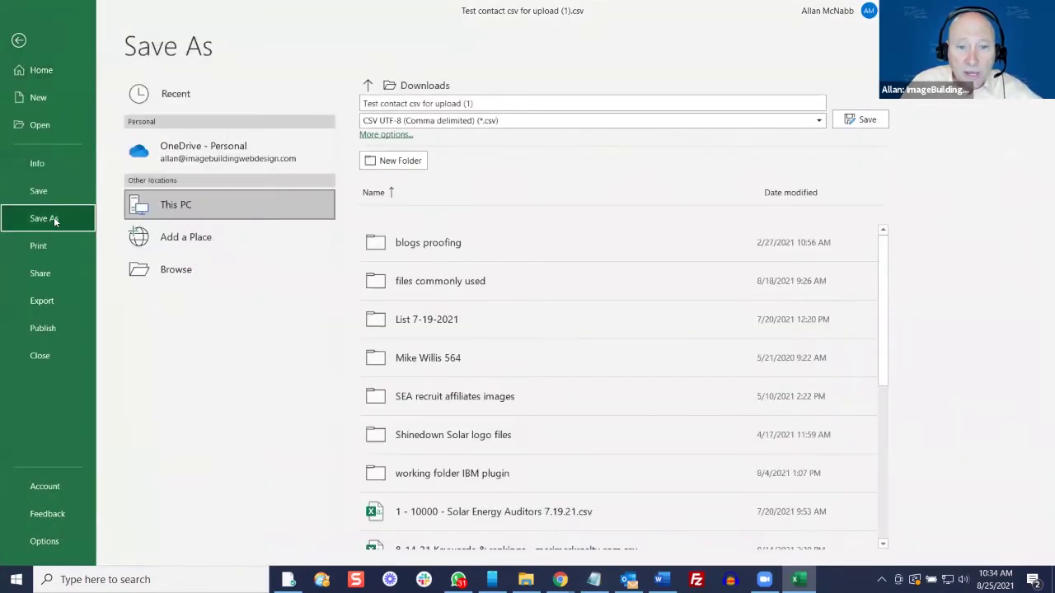
pyautogui.click(536, 121)
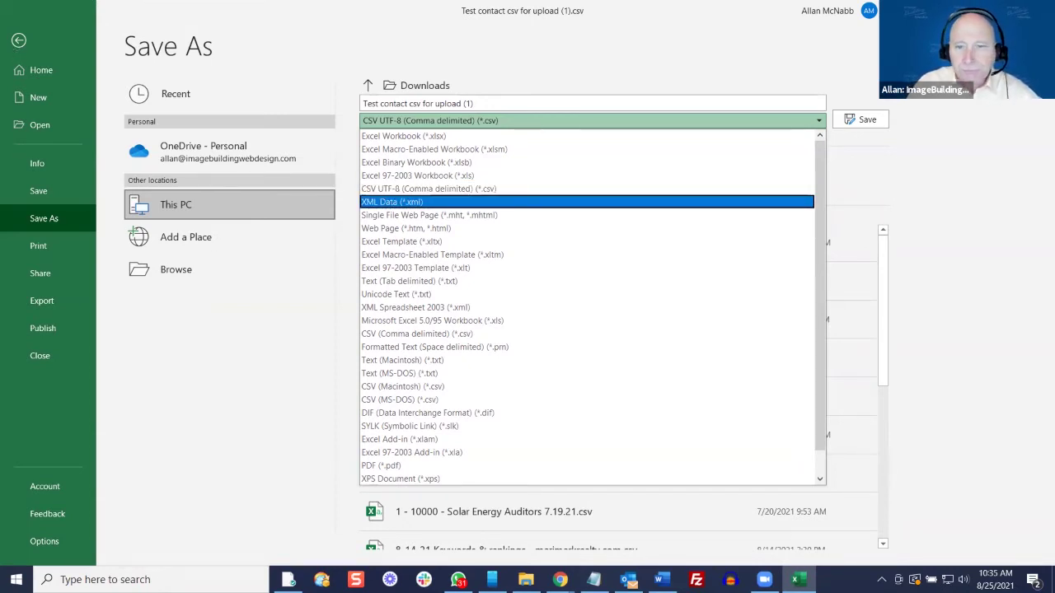
pyautogui.click(19, 39)
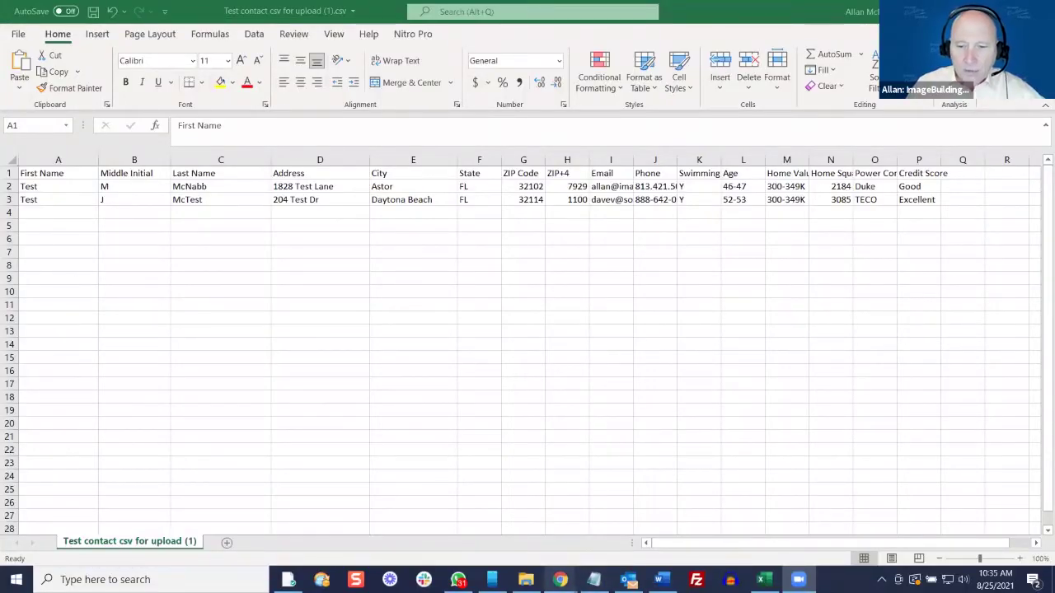
# Back in the HighLevel import, map the Middle Initial column to Middle Name (Custom Field)
pyautogui.moveTo(560, 579)
pyautogui.click(589, 492)
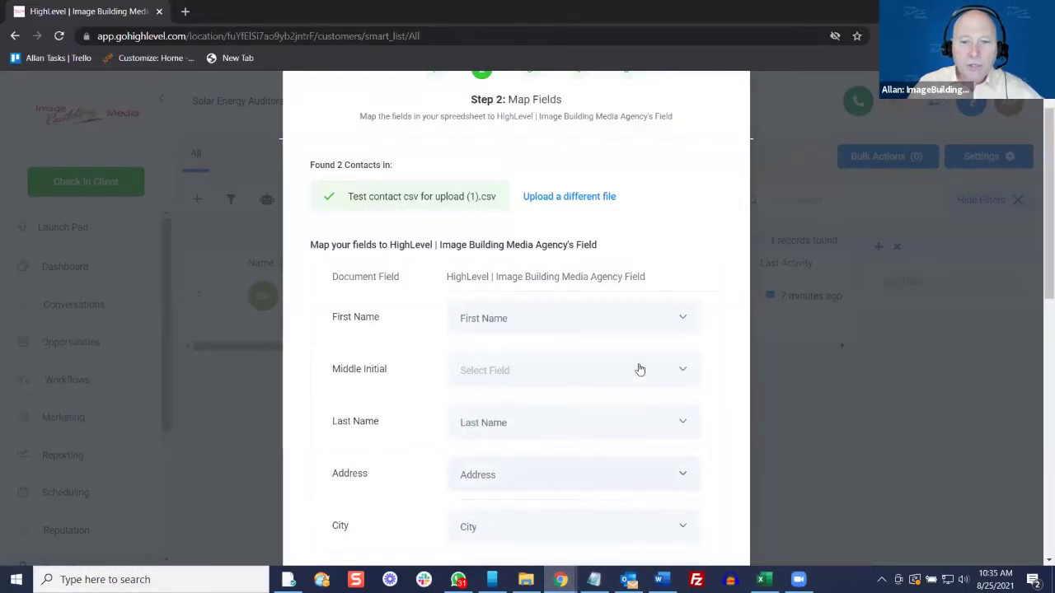
pyautogui.scroll(-2, 636, 367)
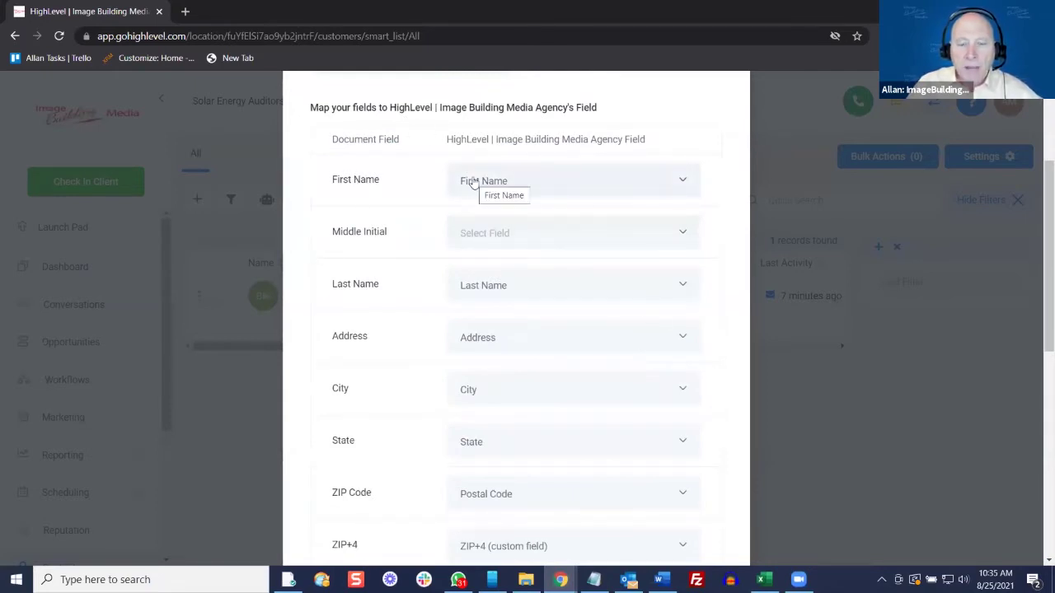
pyautogui.click(533, 230)
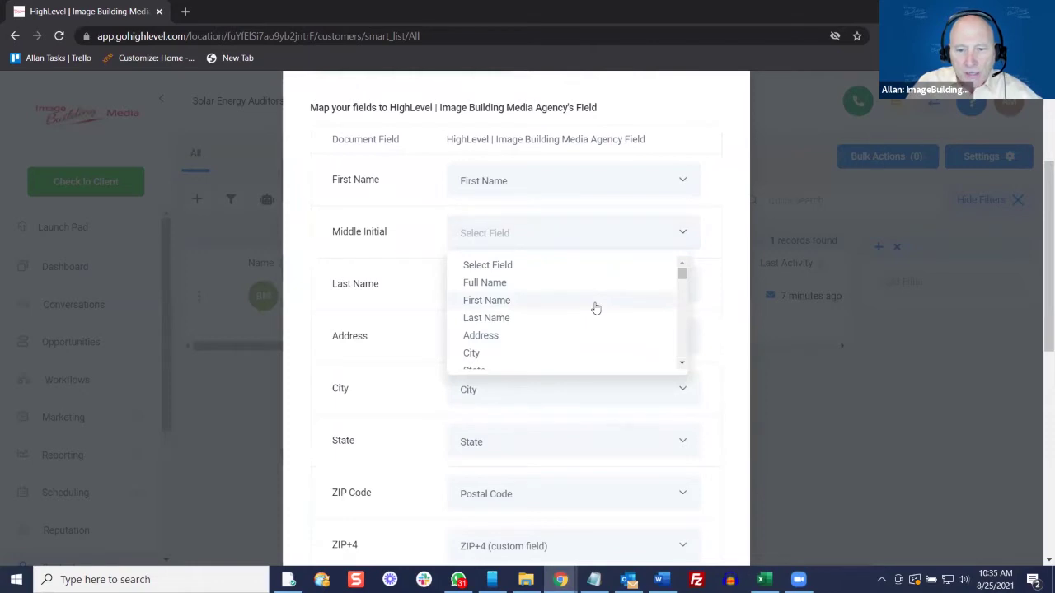
pyautogui.scroll(-3, 595, 307)
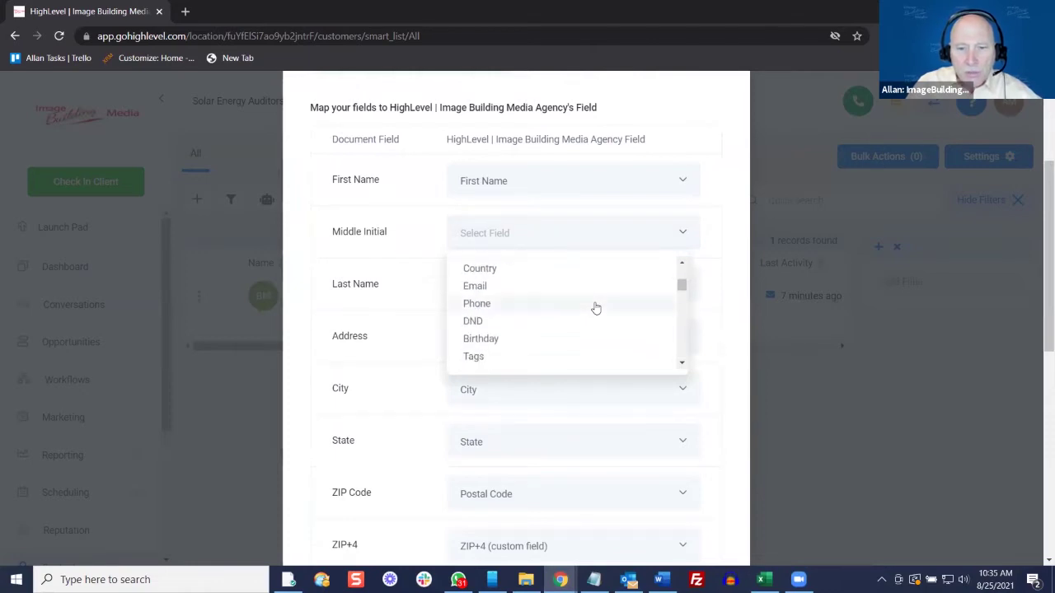
pyautogui.scroll(-5, 596, 307)
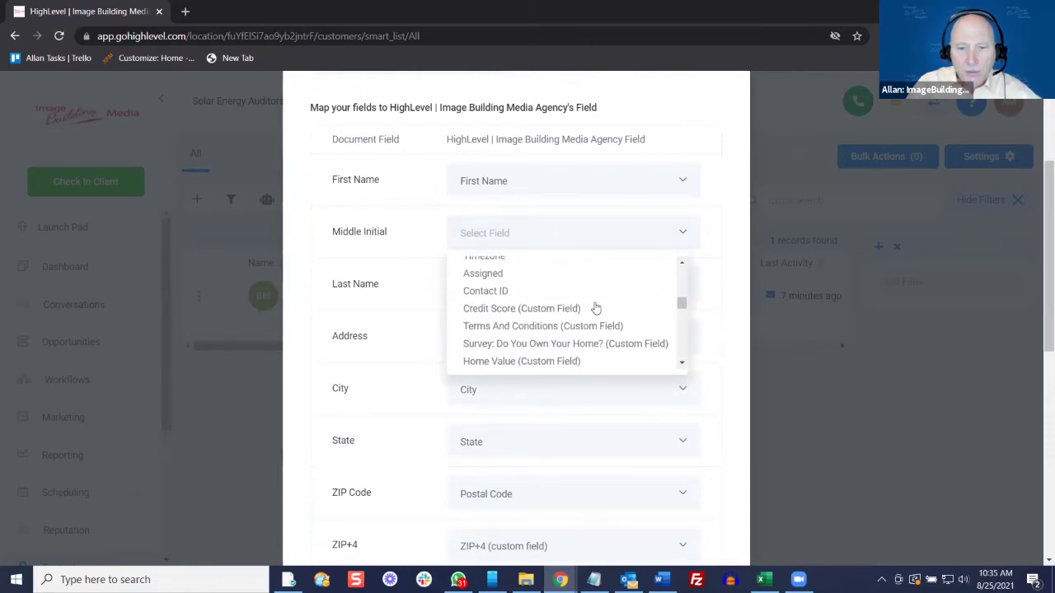
pyautogui.scroll(-5, 595, 307)
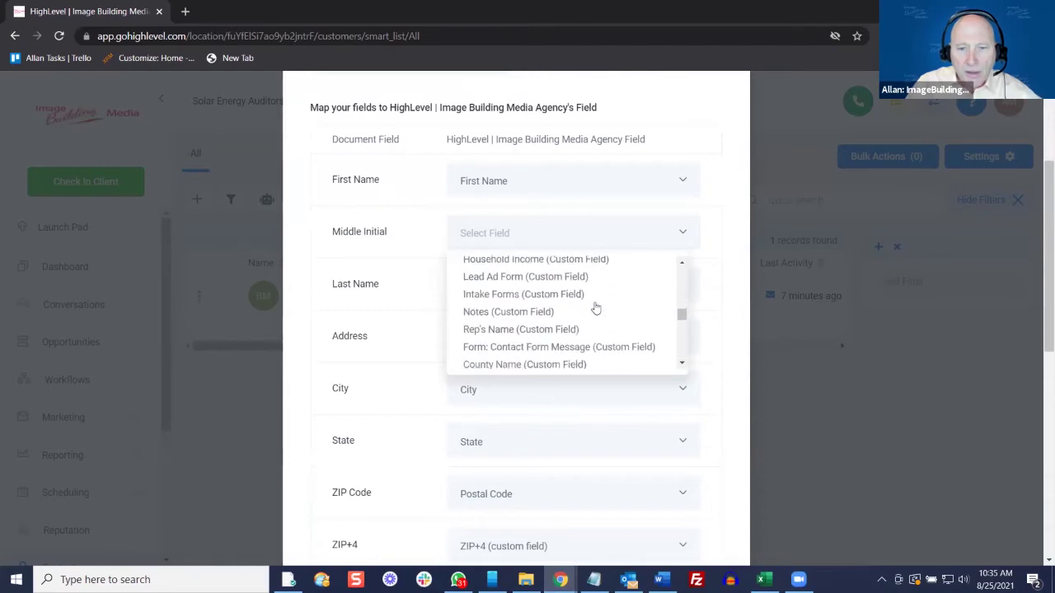
pyautogui.scroll(-4, 595, 307)
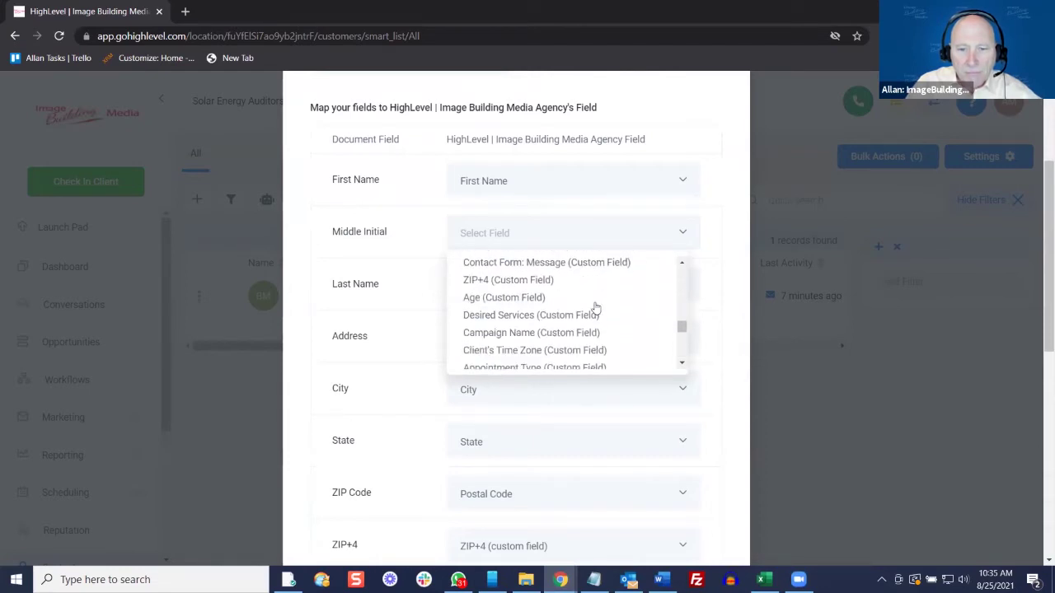
pyautogui.moveTo(681, 325); pyautogui.dragTo(680, 351)
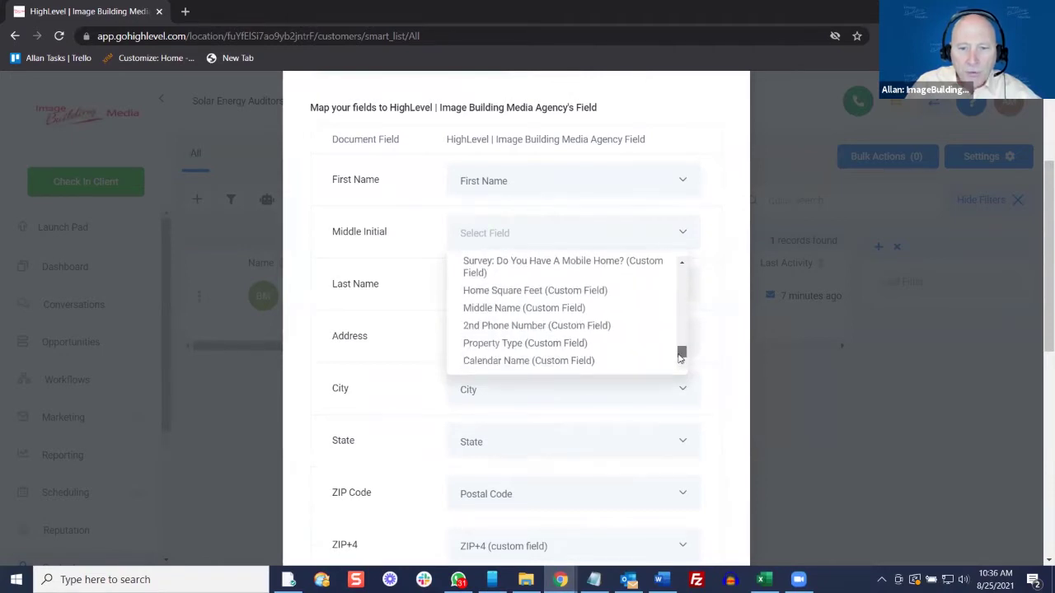
pyautogui.click(603, 308)
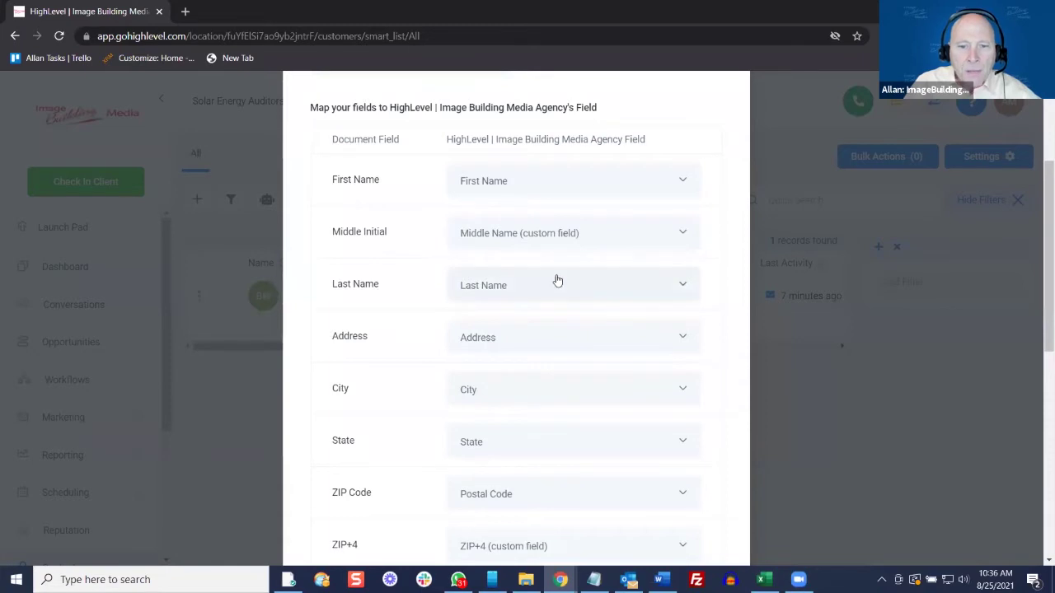
# Review the remaining column mappings down to the still-unmapped Power Company column
pyautogui.scroll(-1, 552, 272)
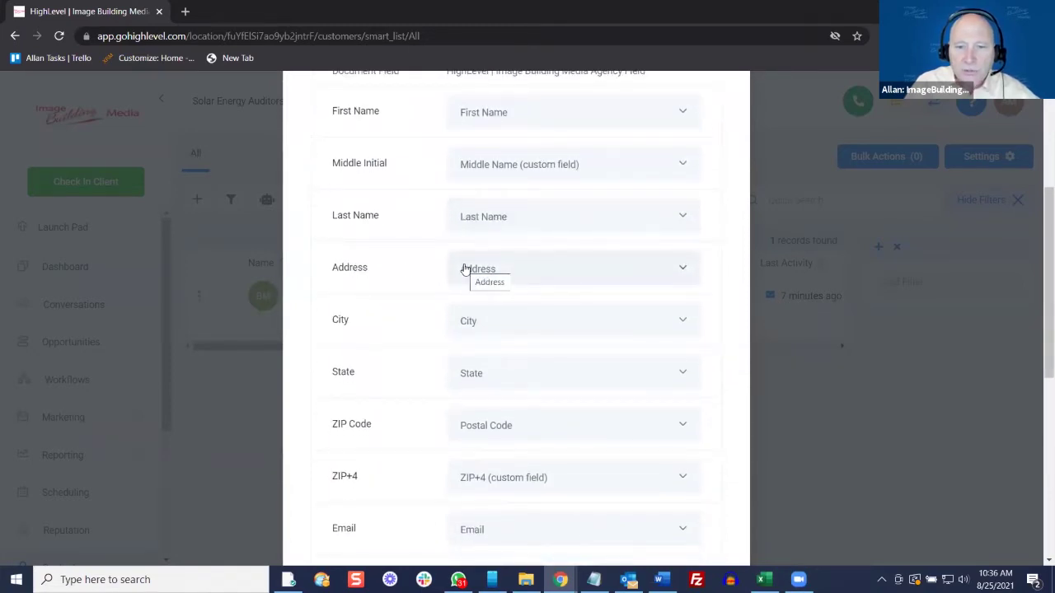
pyautogui.scroll(-1, 463, 270)
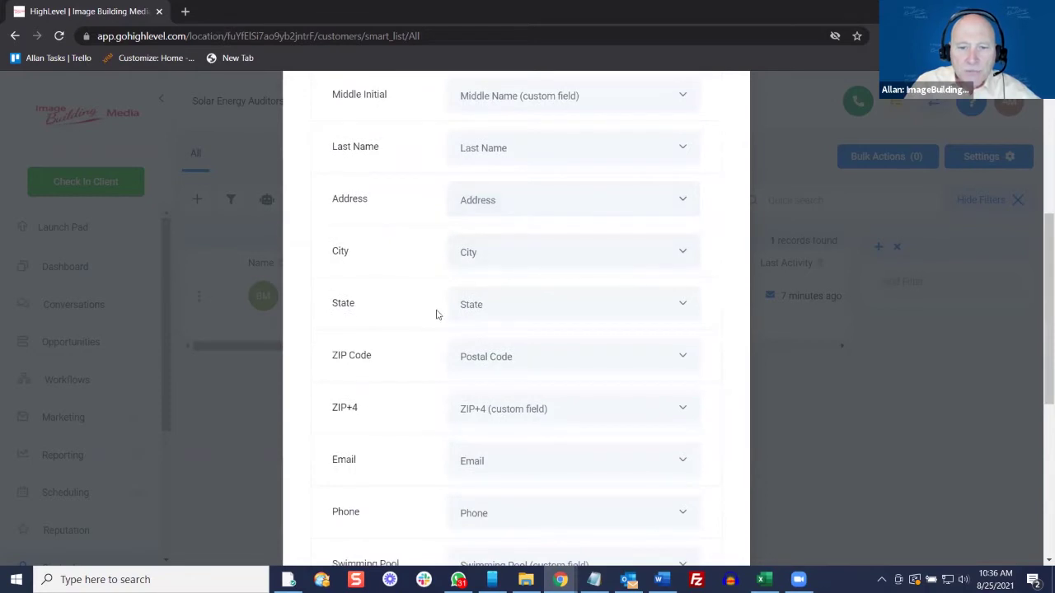
pyautogui.scroll(-1, 458, 371)
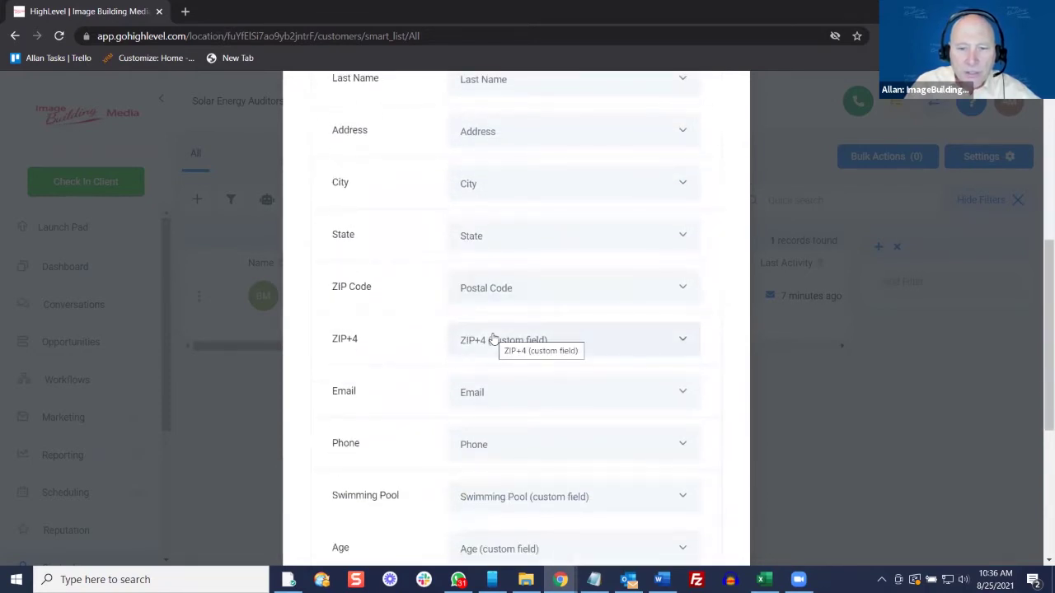
pyautogui.scroll(-2, 494, 336)
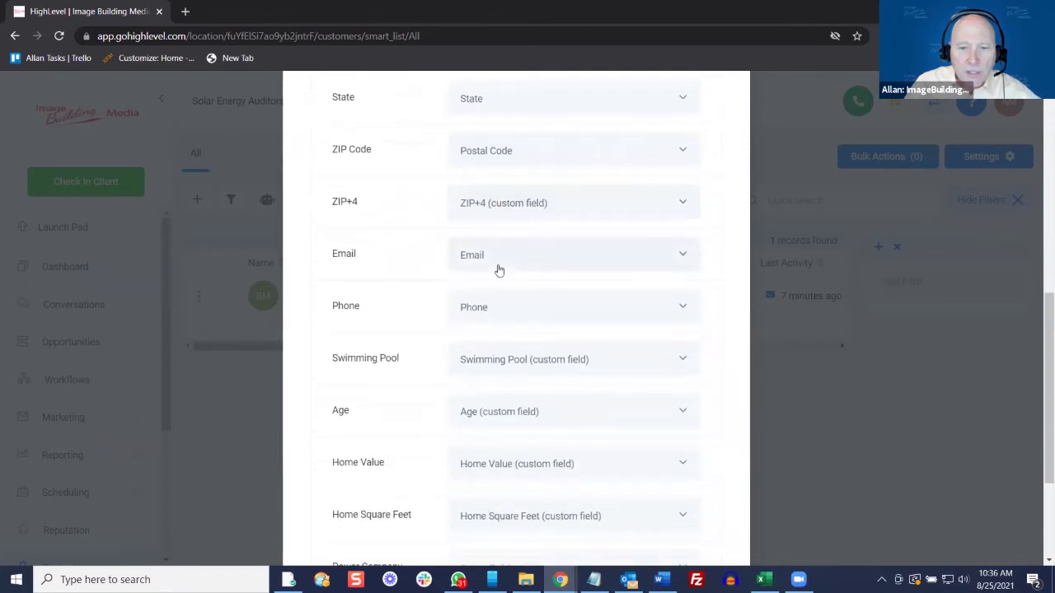
pyautogui.scroll(-1, 479, 328)
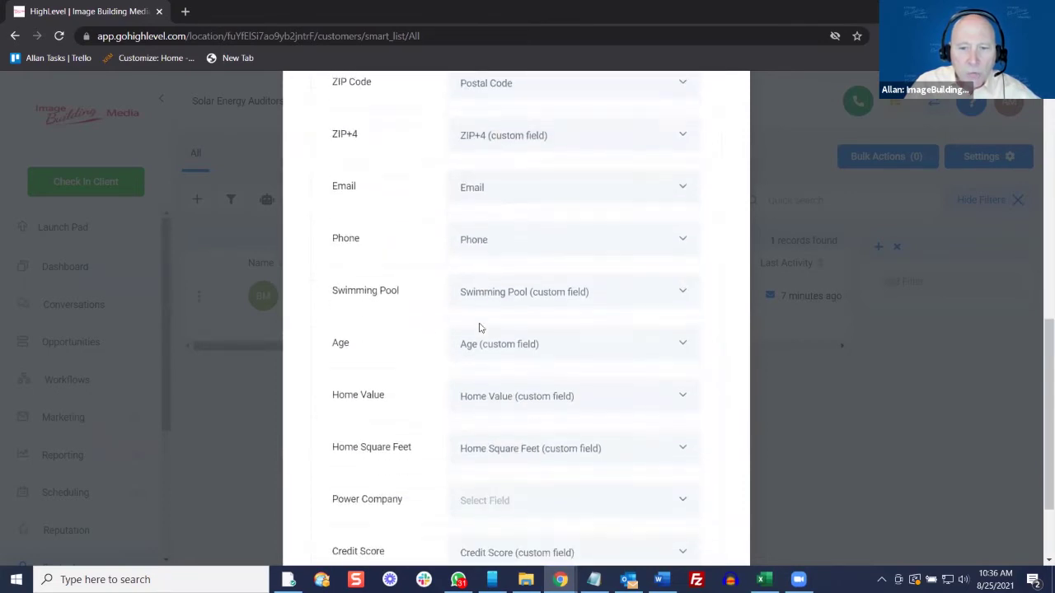
pyautogui.rightClick(728, 323)
pyautogui.click(729, 312)
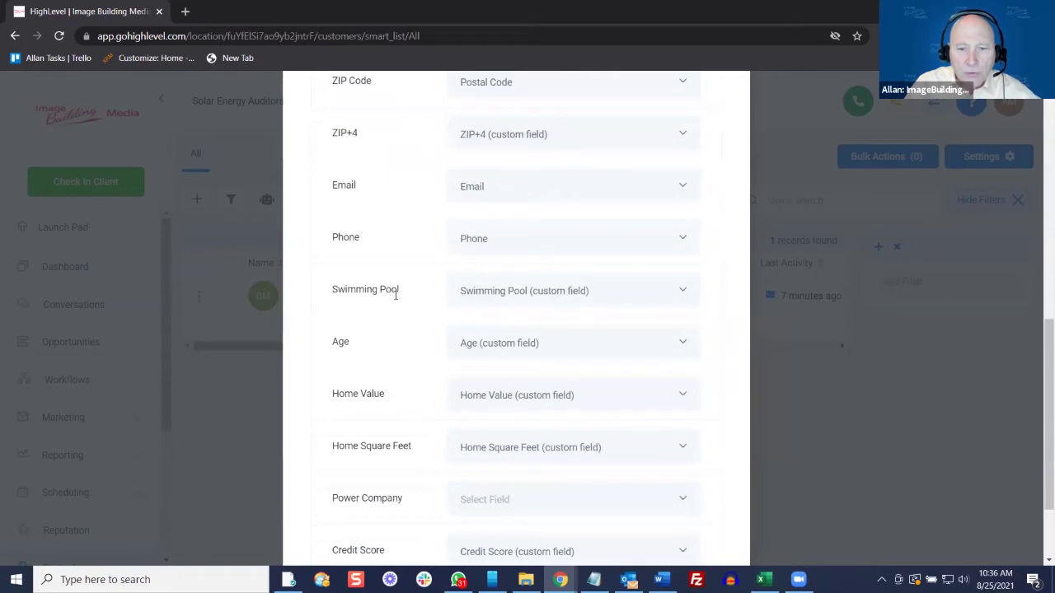
pyautogui.scroll(-1, 460, 295)
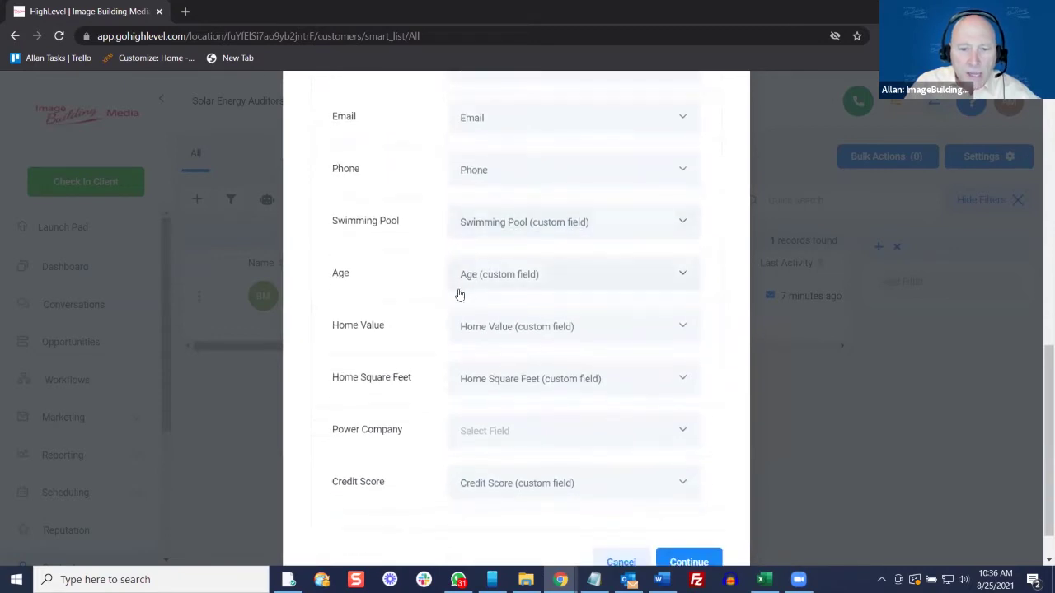
pyautogui.scroll(-1, 459, 295)
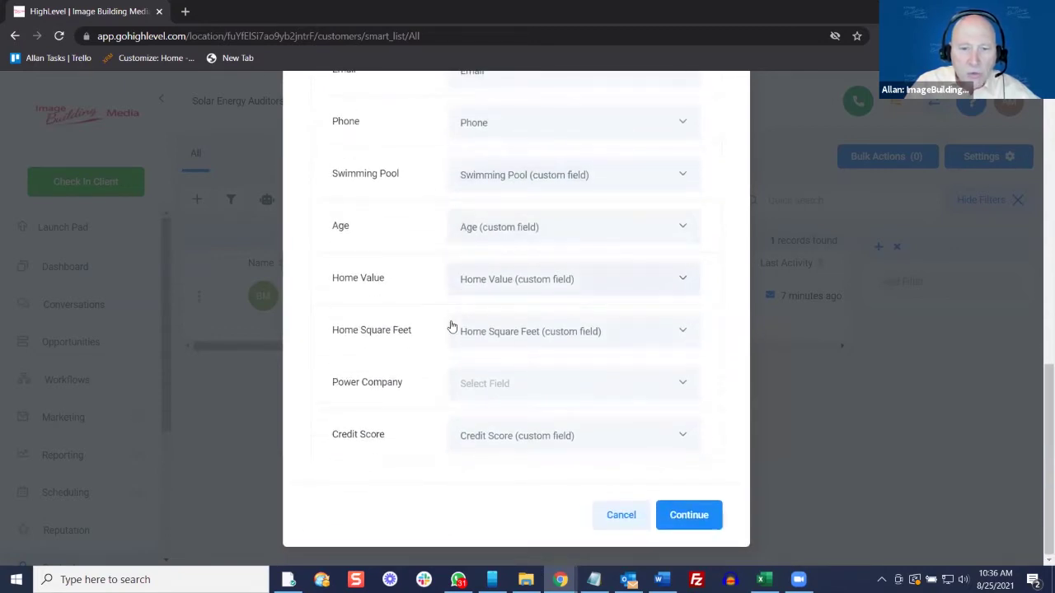
# Map the Power Company column to Energy / Power Company (Custom Field)
pyautogui.click(491, 383)
pyautogui.scroll(-1, 555, 306)
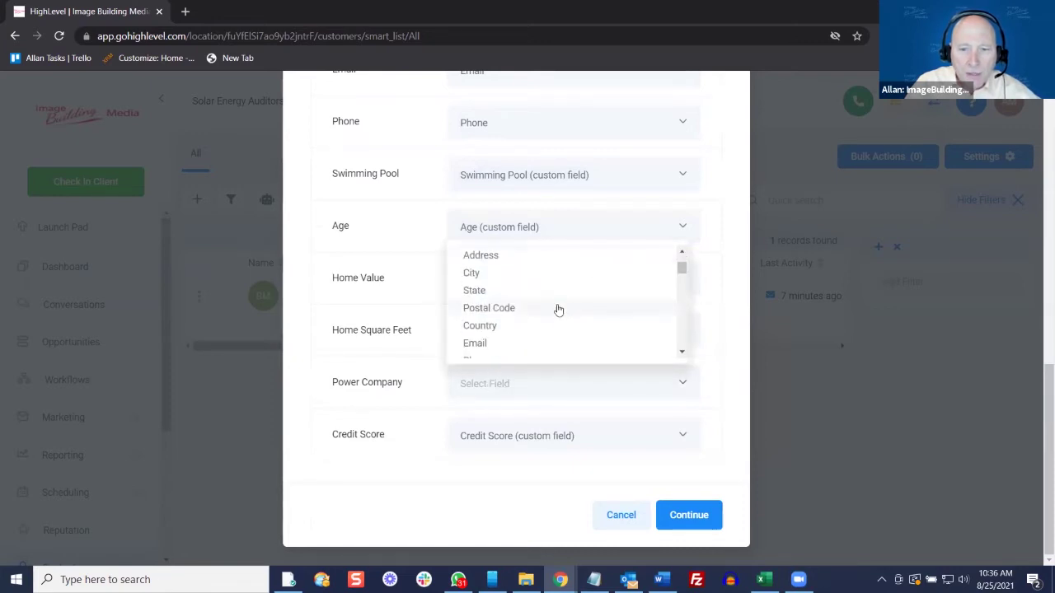
pyautogui.moveTo(683, 277); pyautogui.dragTo(678, 329)
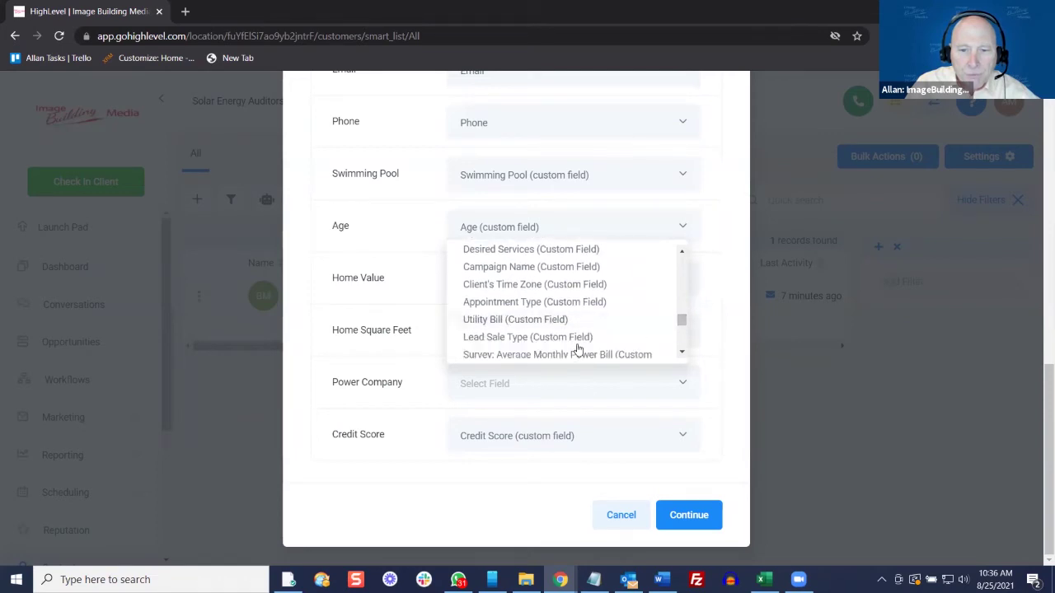
pyautogui.moveTo(682, 323); pyautogui.dragTo(680, 318)
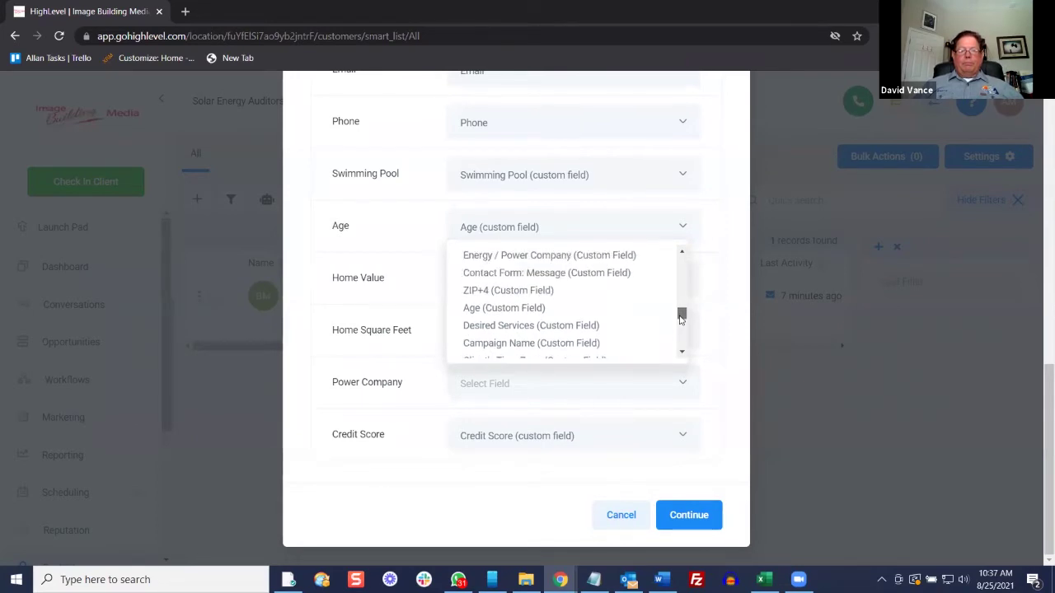
pyautogui.click(596, 256)
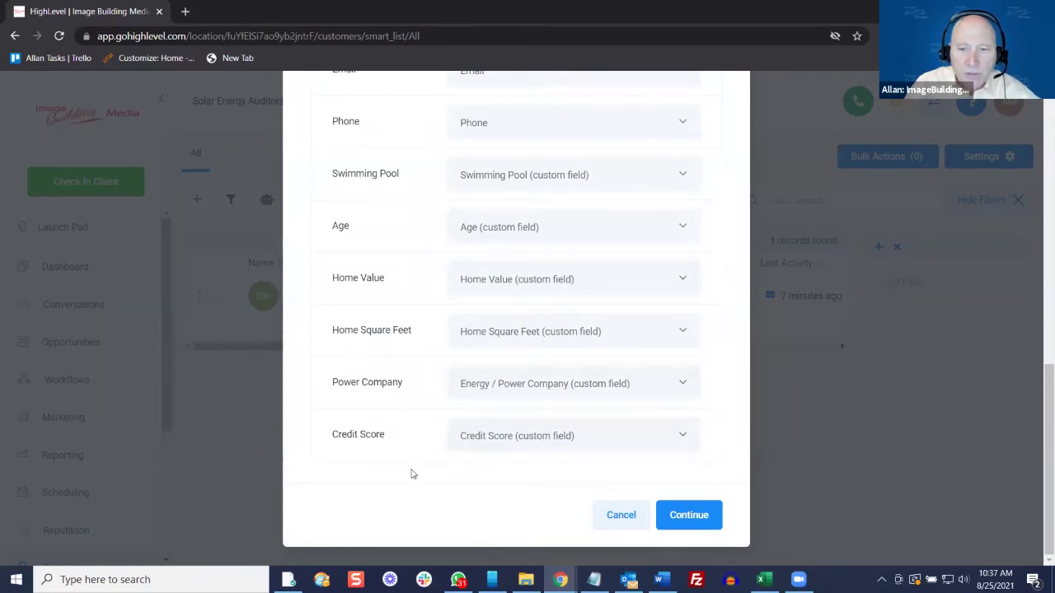
# Continue to the Field Mapping Preview and review the sample contact's mapped fields
pyautogui.click(689, 514)
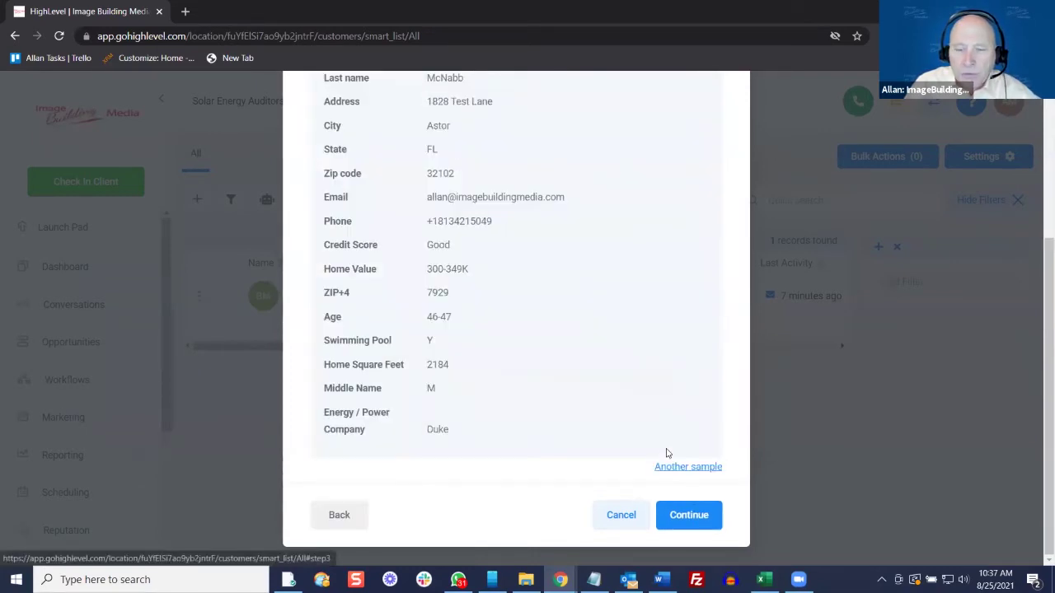
pyautogui.scroll(5, 609, 364)
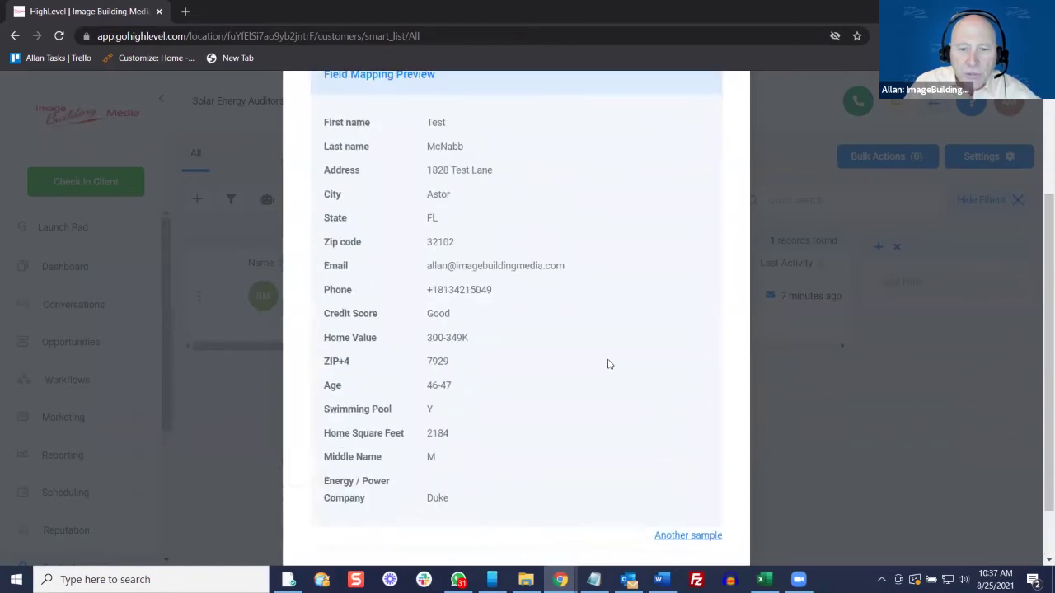
pyautogui.scroll(-5, 608, 364)
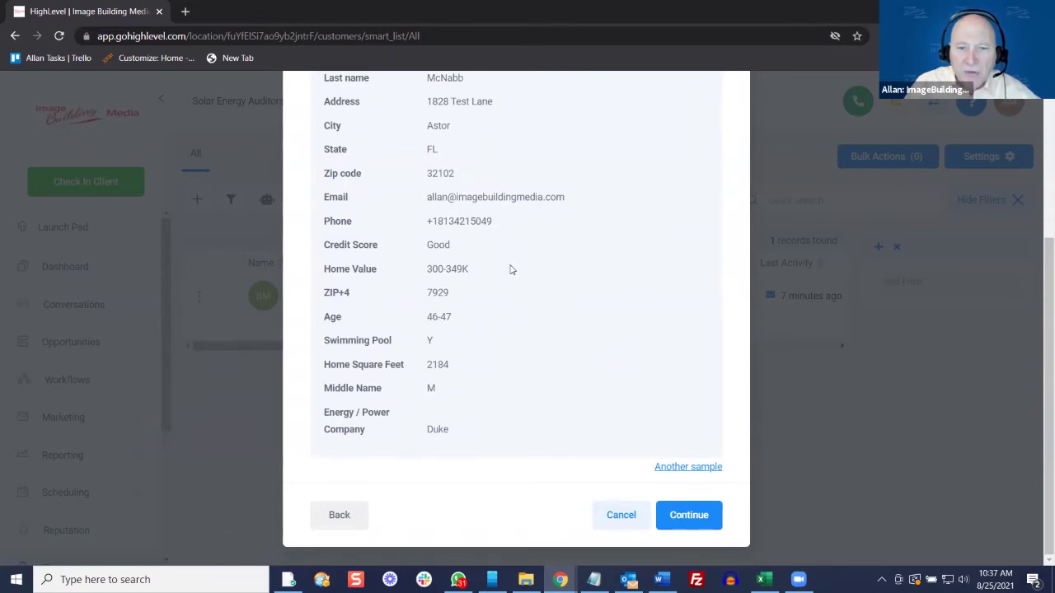
pyautogui.scroll(2, 507, 265)
pyautogui.scroll(-1, 463, 284)
pyautogui.scroll(-1, 463, 284)
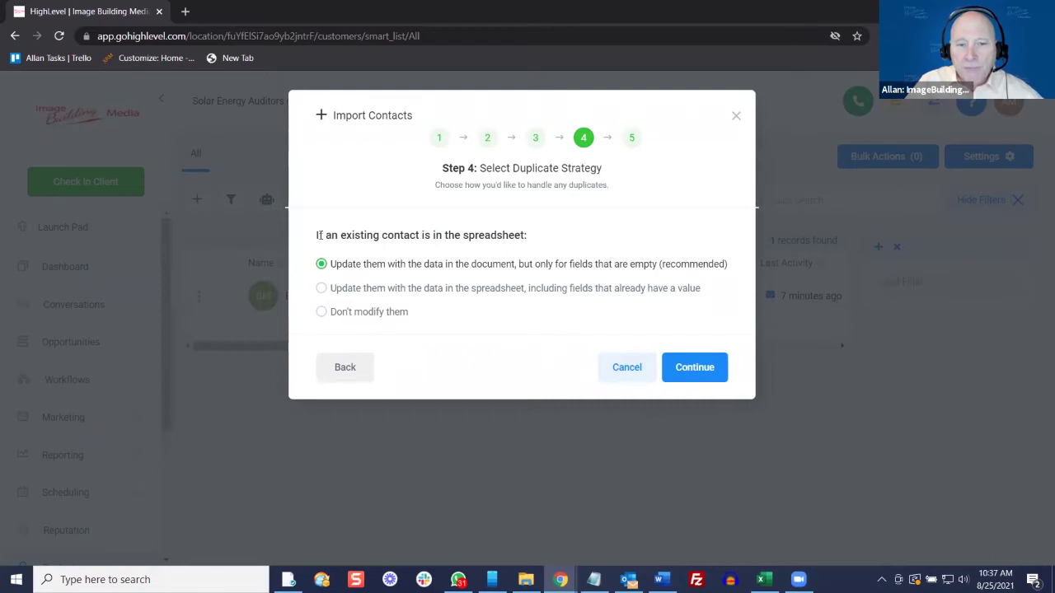
pyautogui.moveTo(319, 235); pyautogui.dragTo(464, 238)
pyautogui.click(465, 238)
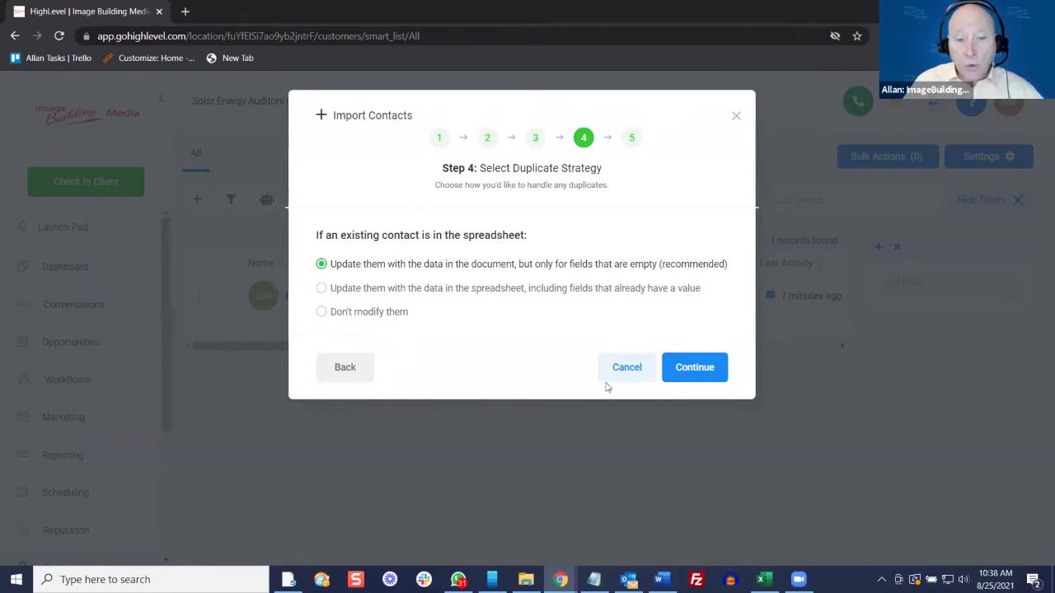
pyautogui.click(321, 290)
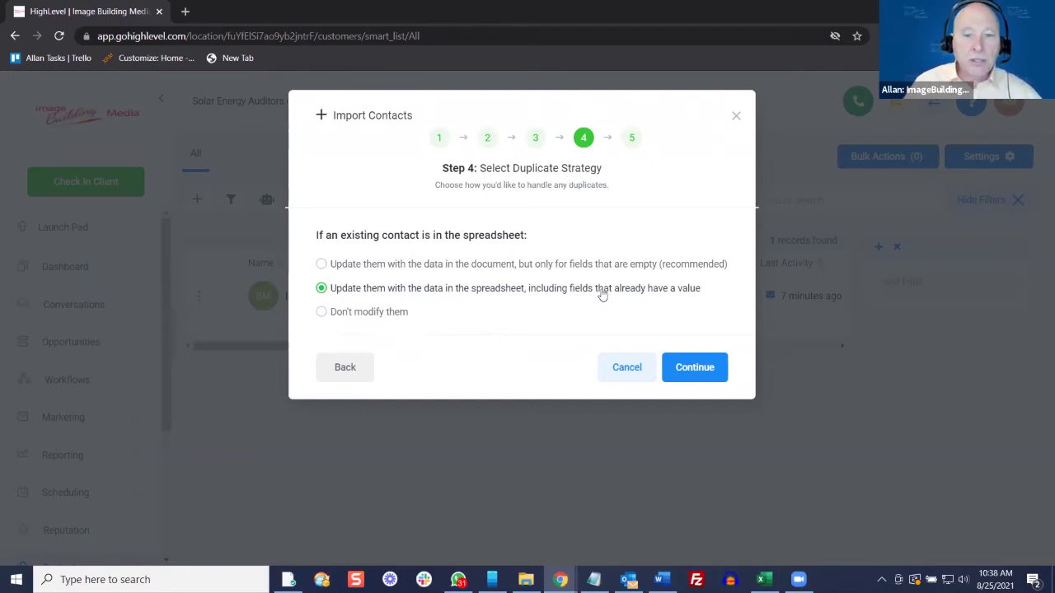
pyautogui.moveTo(317, 319); pyautogui.dragTo(409, 313)
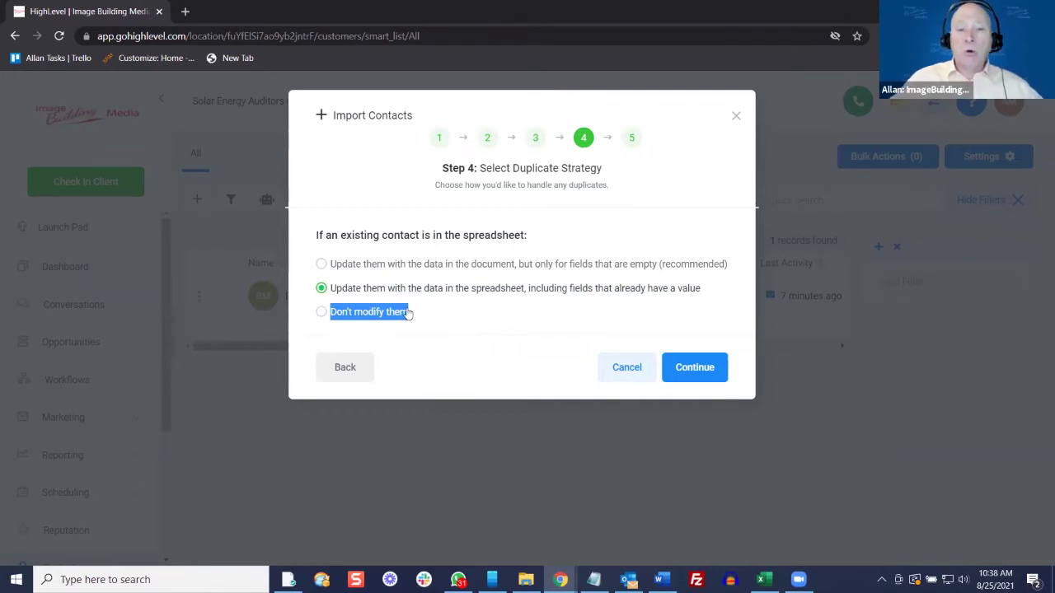
pyautogui.click(450, 316)
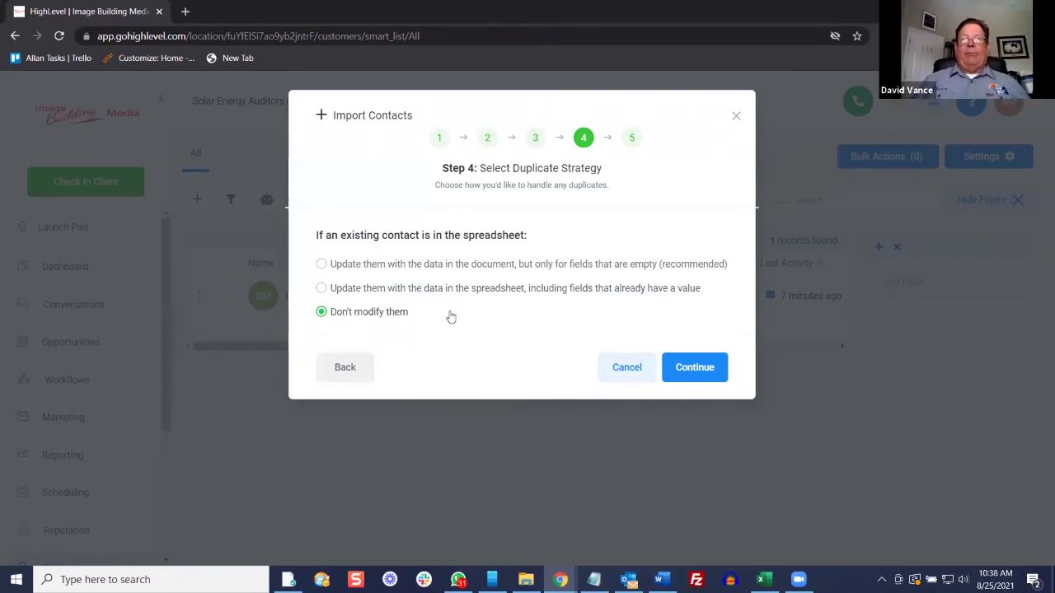
pyautogui.click(323, 264)
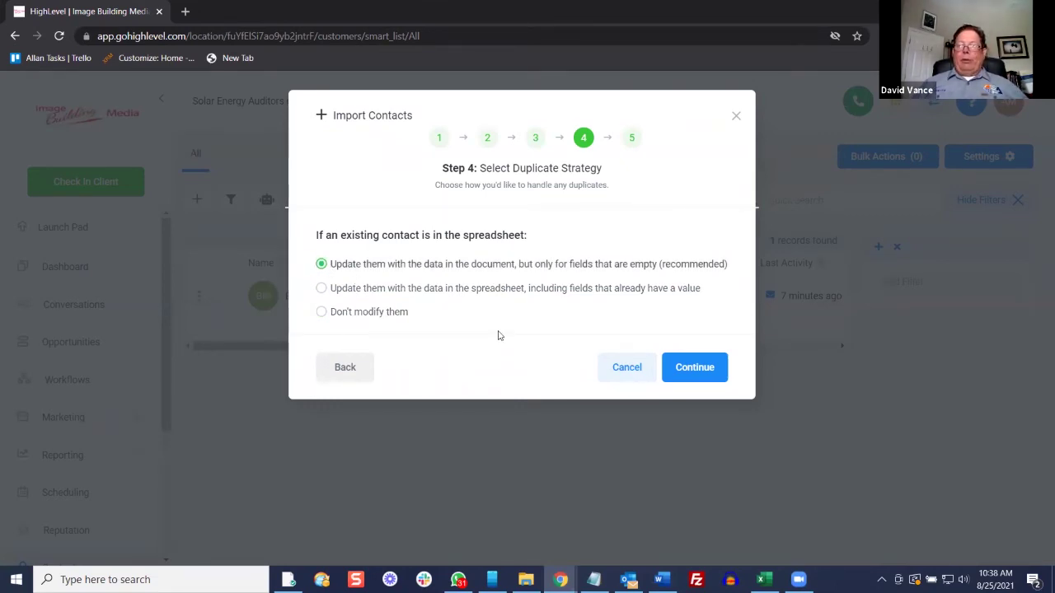
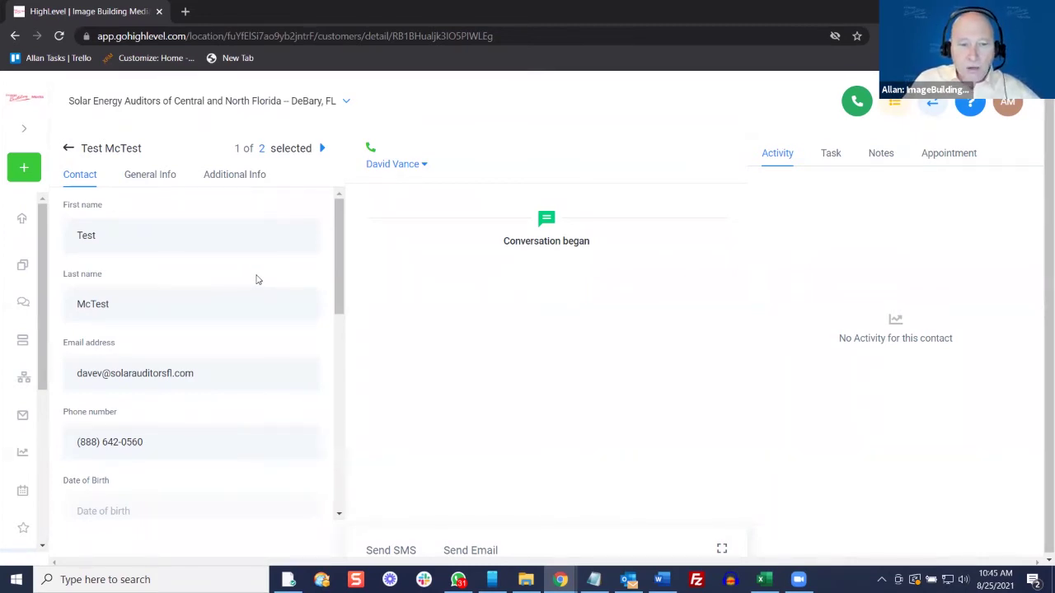
pyautogui.scroll(-2, 256, 279)
pyautogui.click(149, 379)
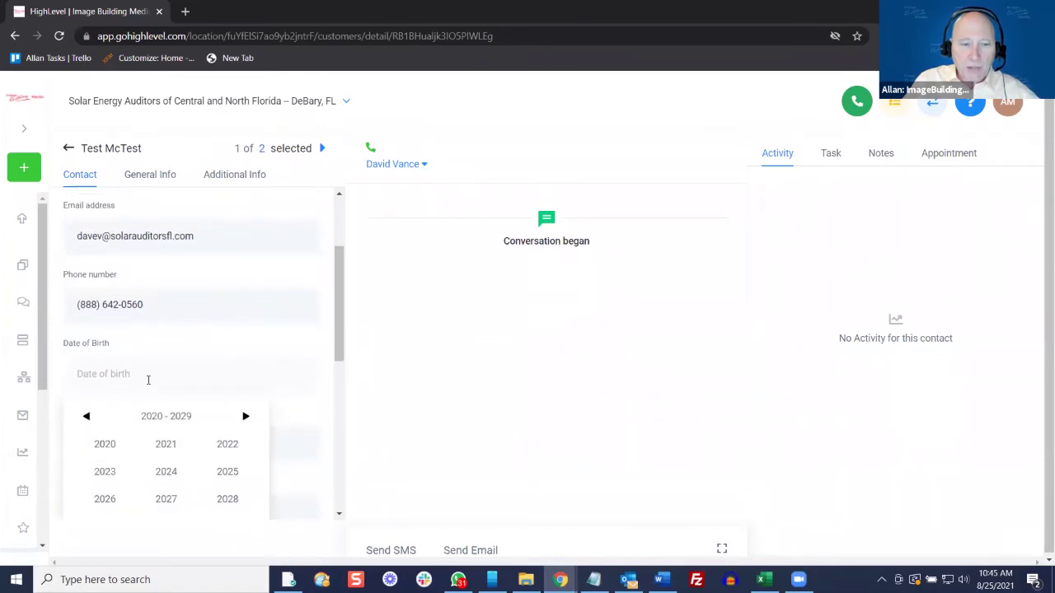
pyautogui.click(169, 377)
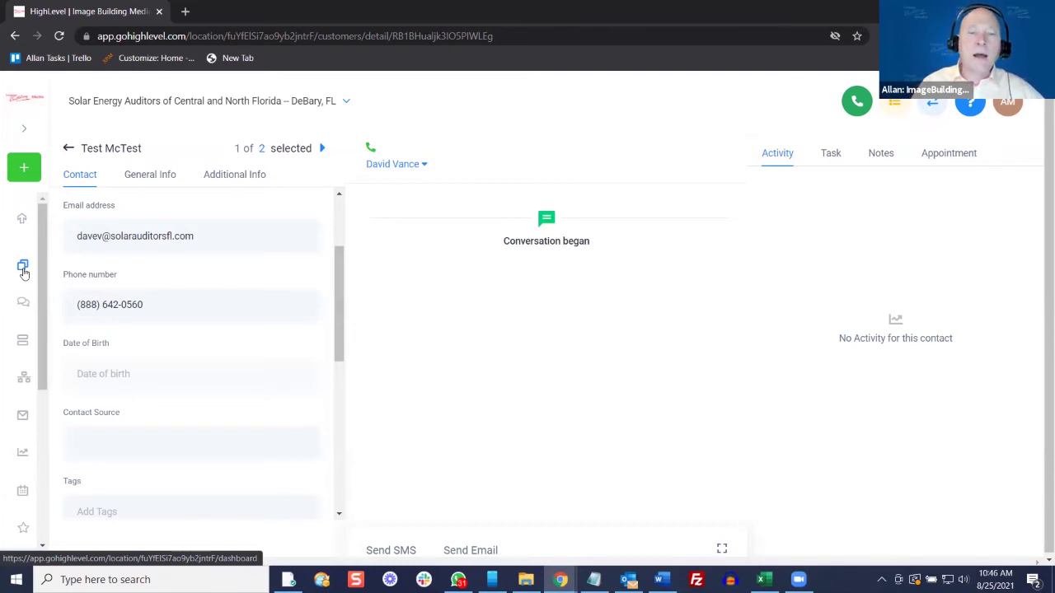
pyautogui.scroll(-3, 283, 289)
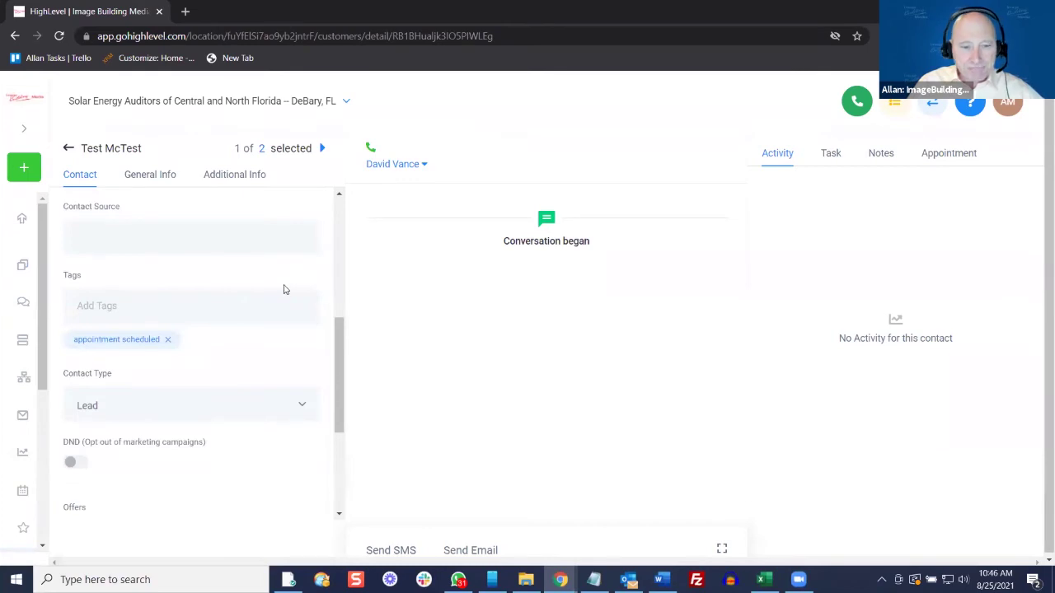
pyautogui.scroll(6, 281, 280)
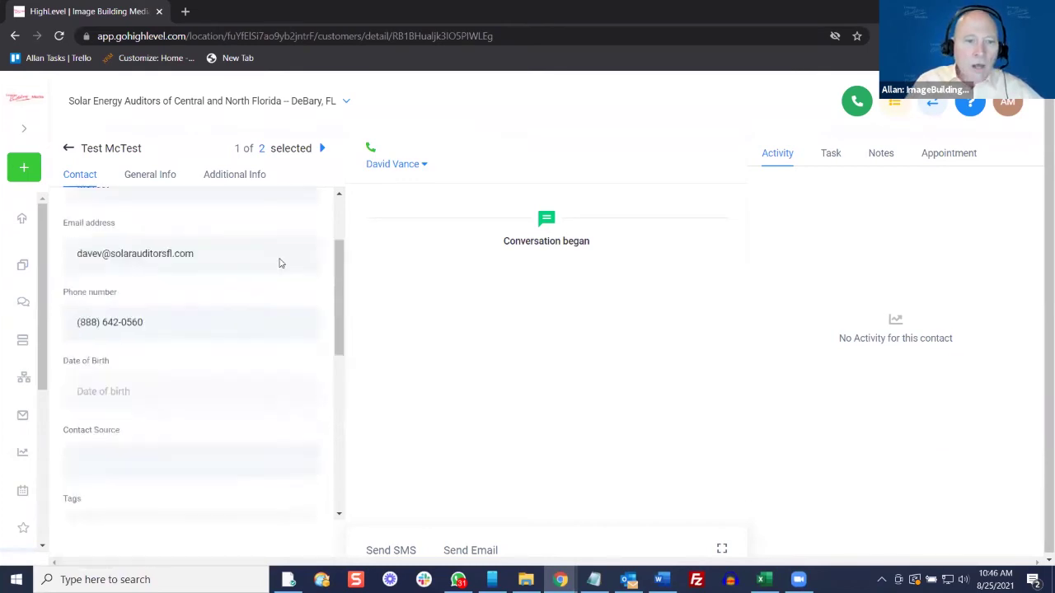
# Set the contact's business to Image Building Media with its Tampa, FL 32114 address and save
pyautogui.click(165, 178)
pyautogui.click(198, 237)
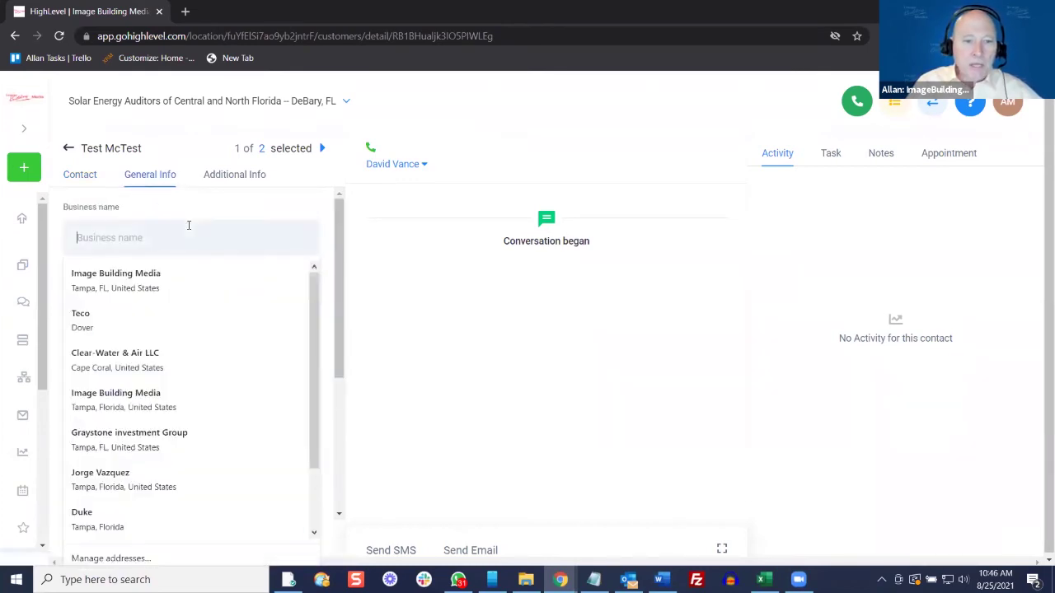
pyautogui.click(165, 276)
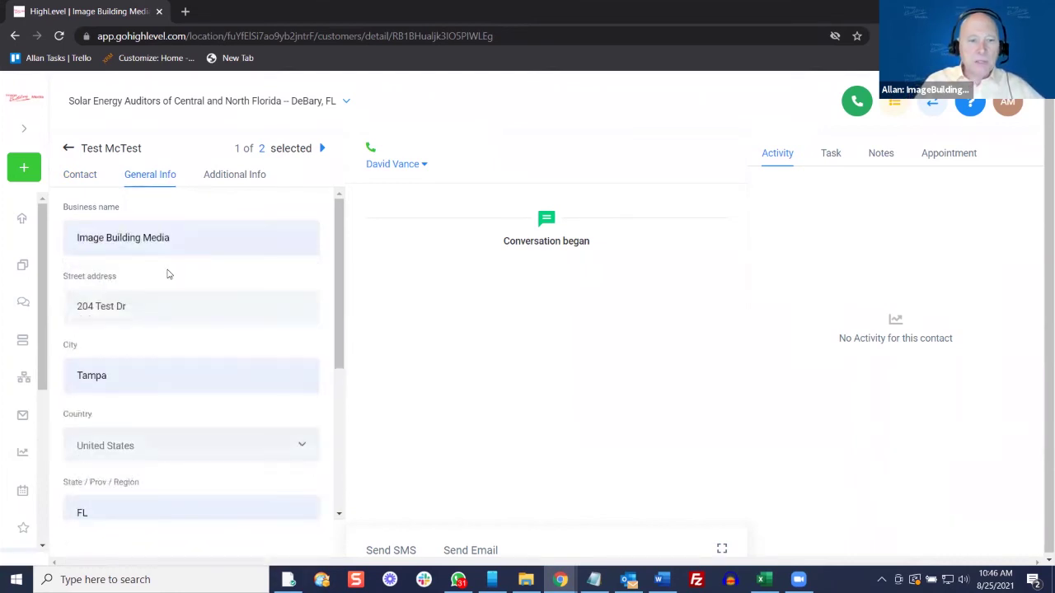
pyautogui.click(196, 243)
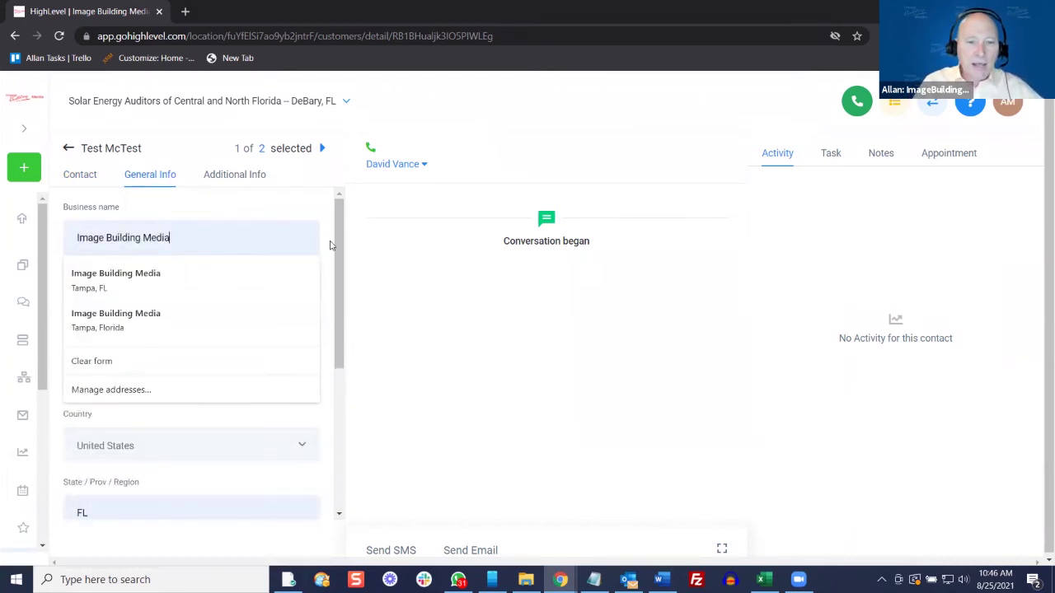
pyautogui.scroll(-3, 318, 365)
pyautogui.click(285, 488)
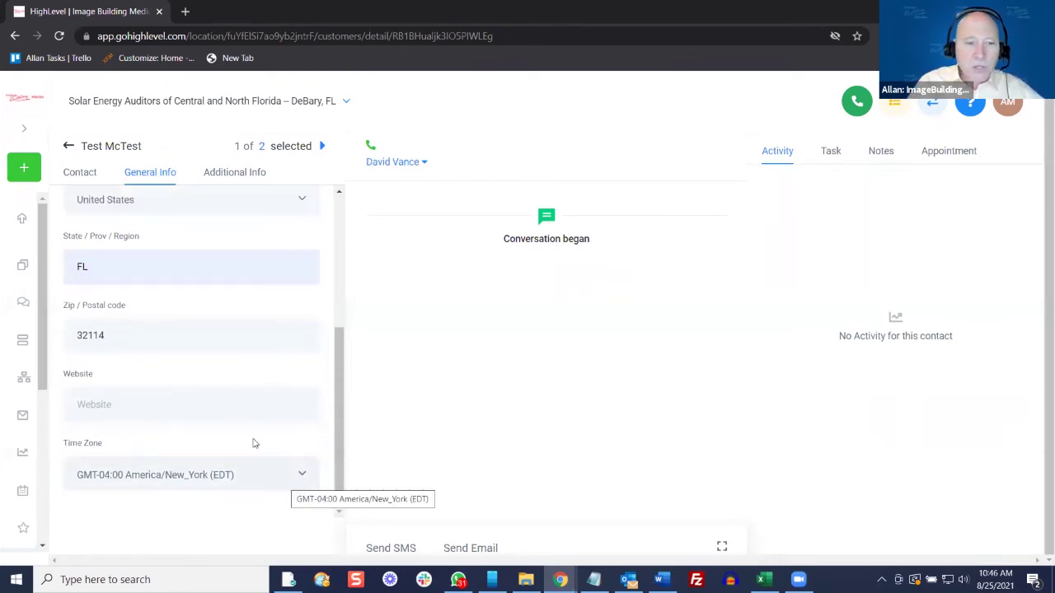
pyautogui.click(186, 401)
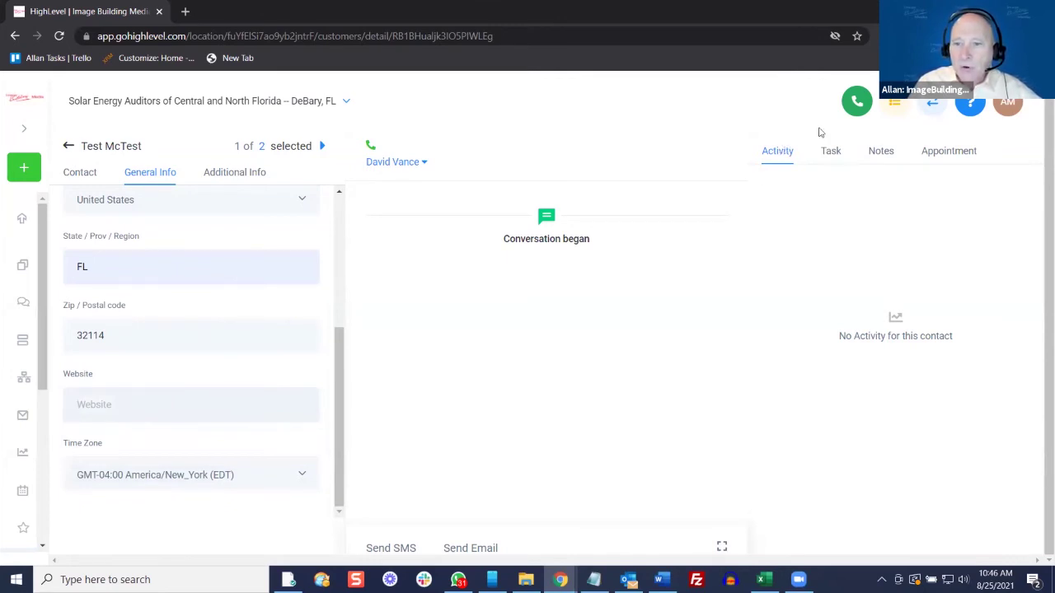
# Add and save a note reading 'Business name: ????' on the test contact
pyautogui.click(885, 154)
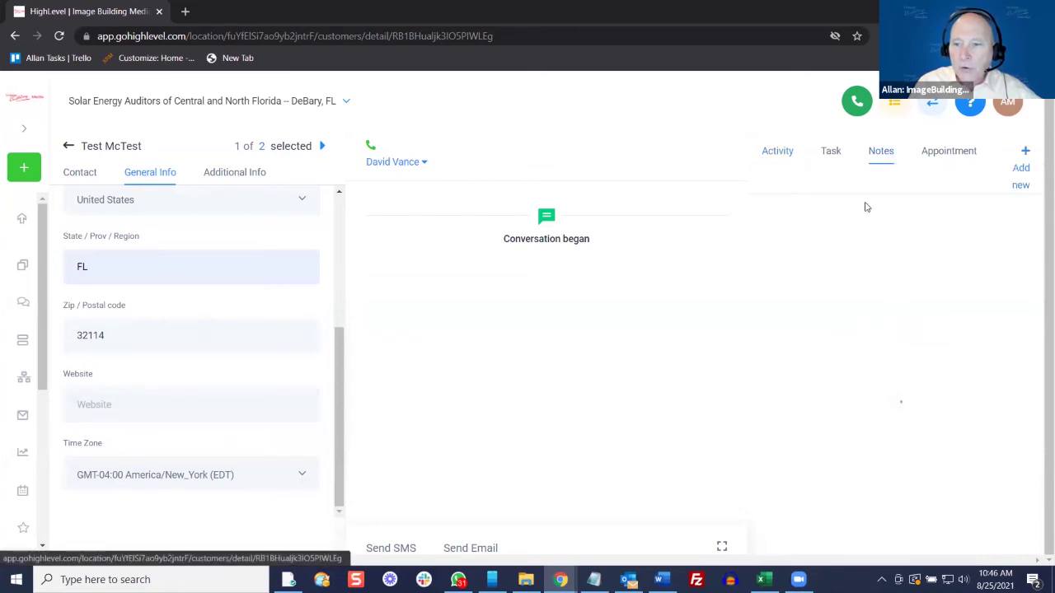
pyautogui.click(1020, 172)
pyautogui.click(820, 222)
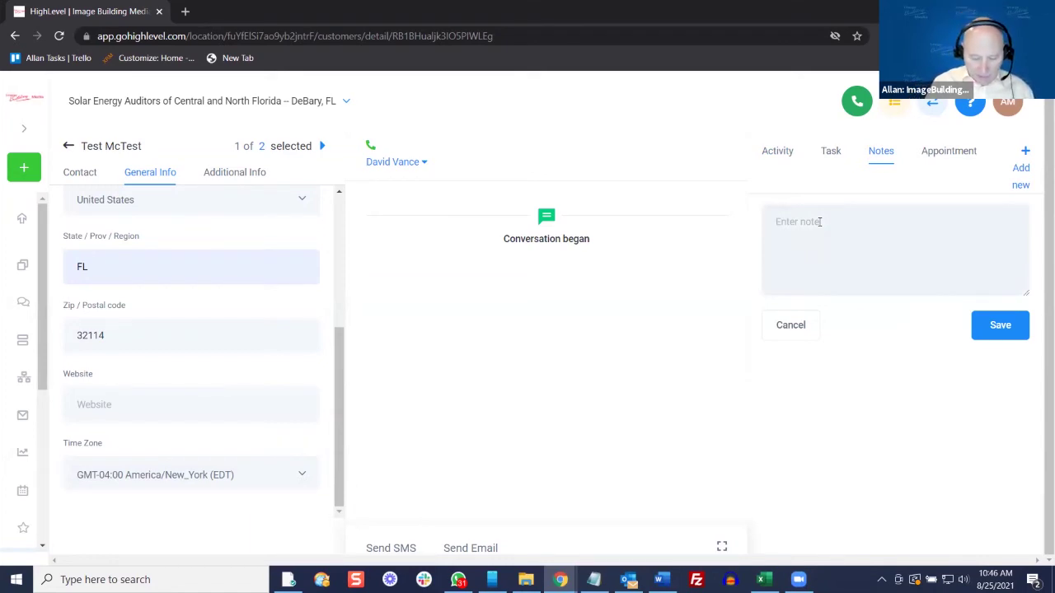
pyautogui.write('Business')
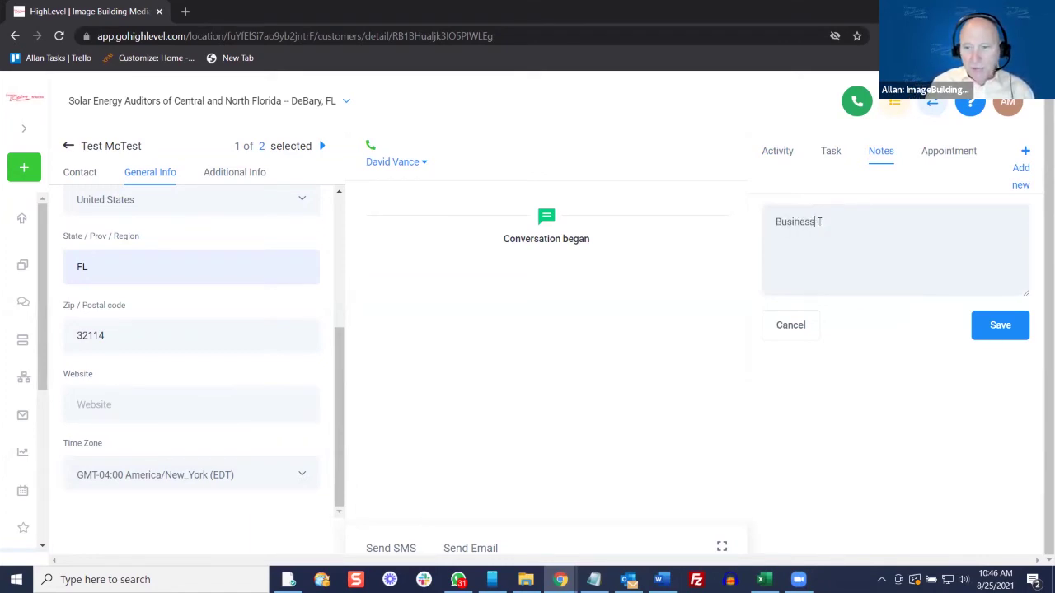
pyautogui.write(' name')
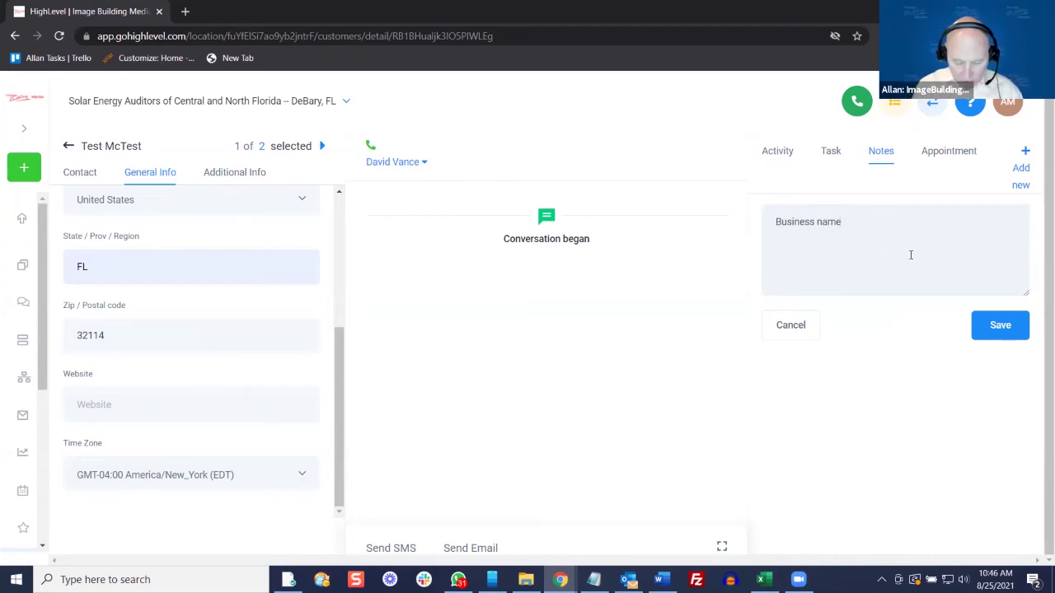
pyautogui.write(': ????')
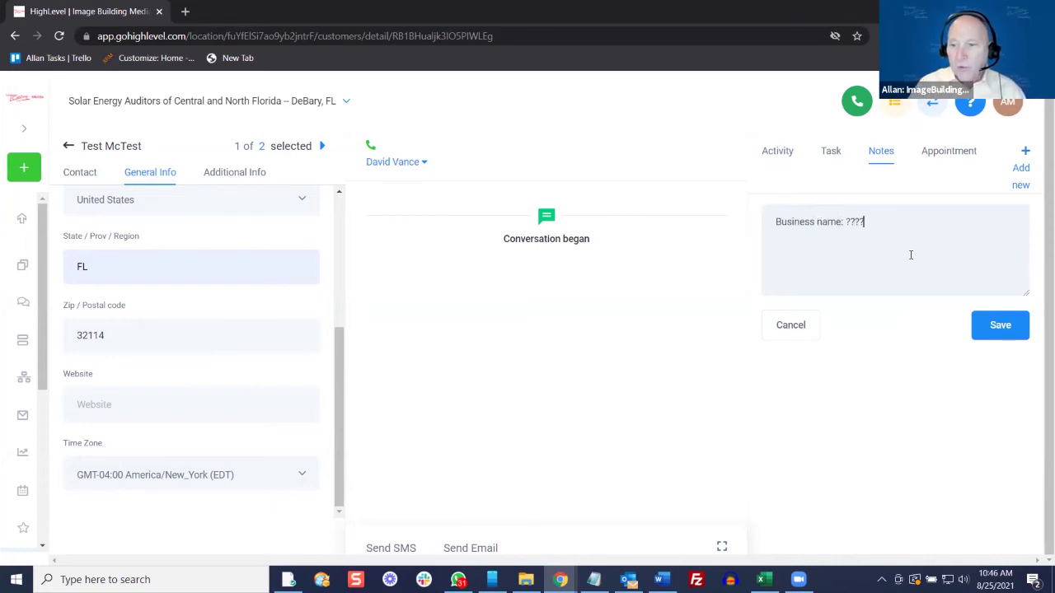
pyautogui.click(1000, 325)
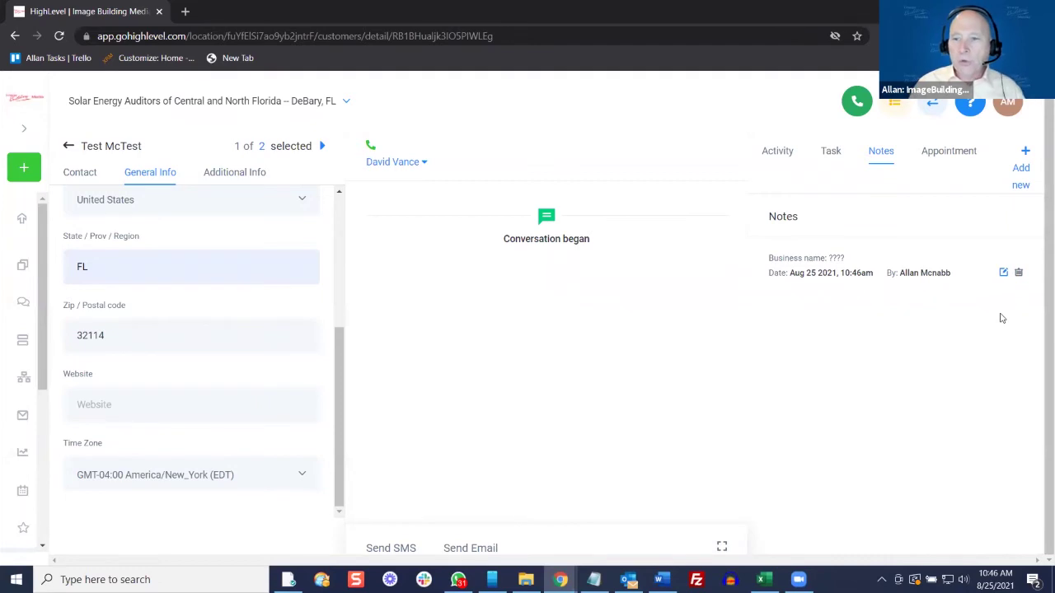
# Draft a new Free Solar Audit appointment for Wed, Aug 25th at 11:00 am
pyautogui.click(962, 153)
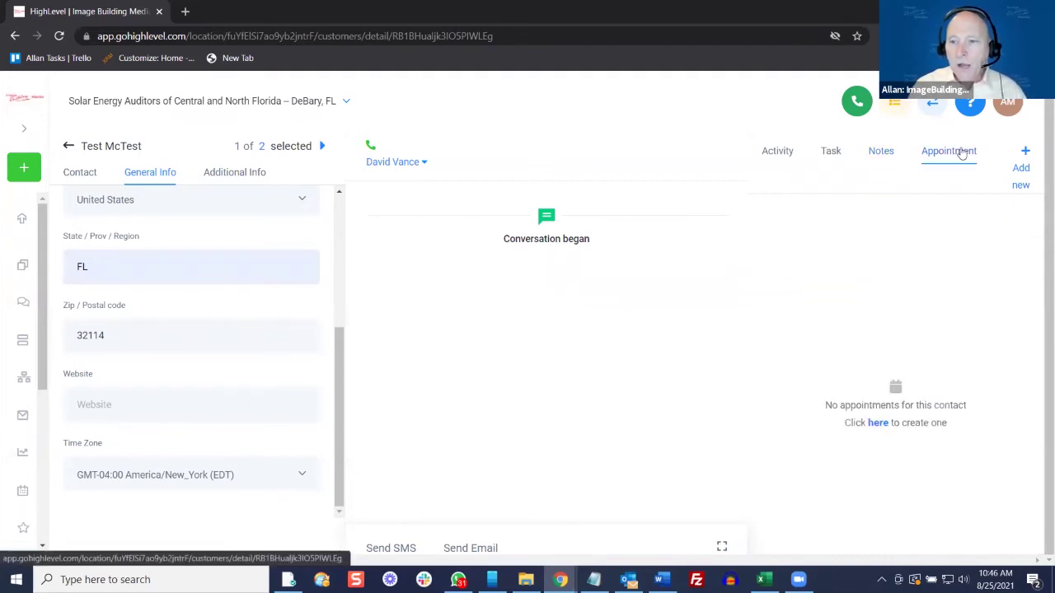
pyautogui.click(1023, 169)
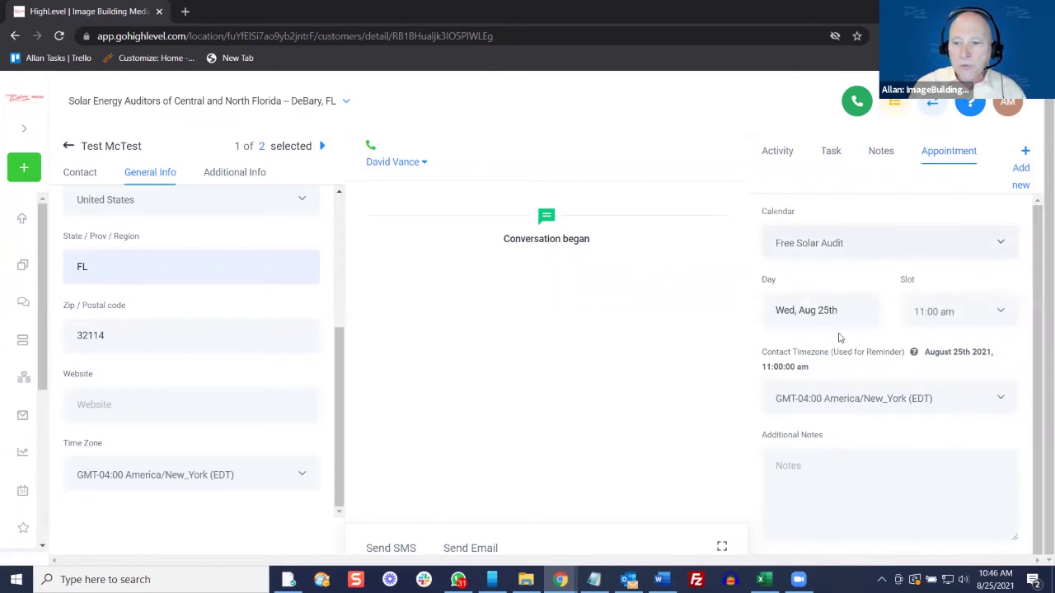
pyautogui.click(822, 297)
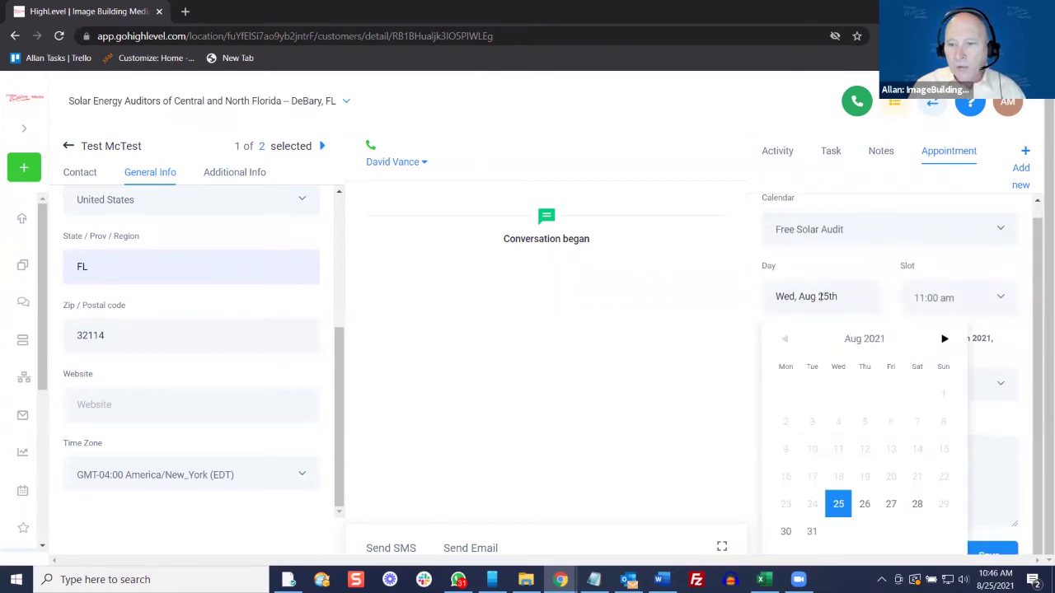
pyautogui.click(929, 304)
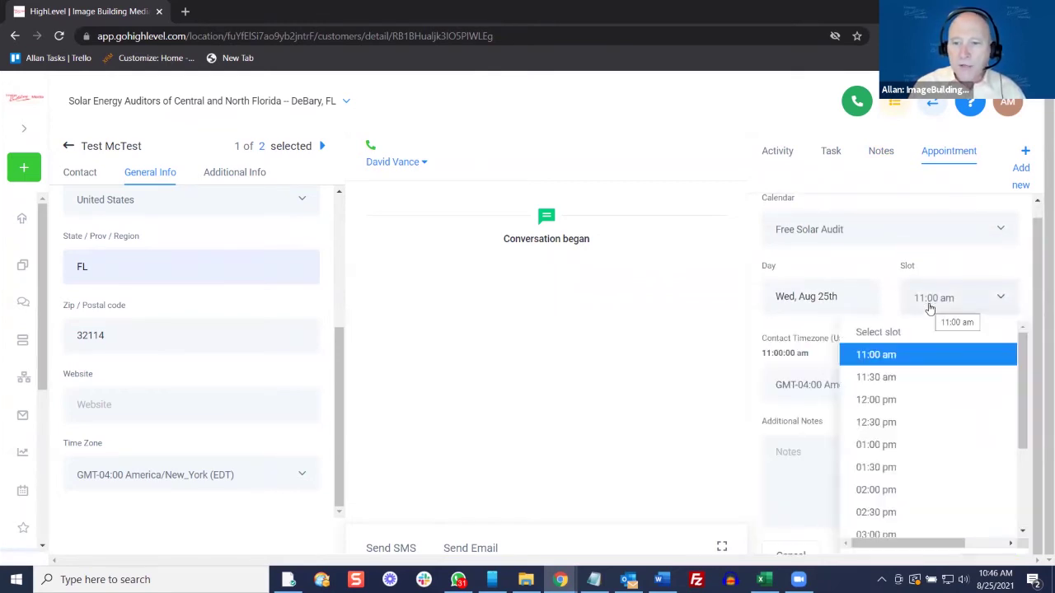
pyautogui.click(755, 306)
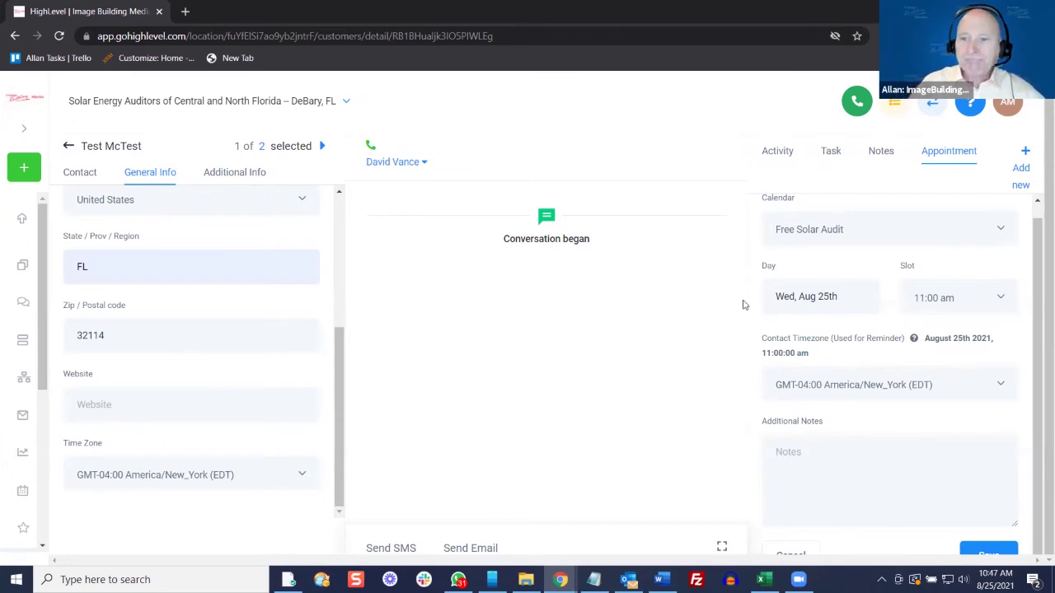
# Save a task 'Call client' with description 'test', assigned to a team member, due Aug 26 2021 8:00am
pyautogui.click(831, 155)
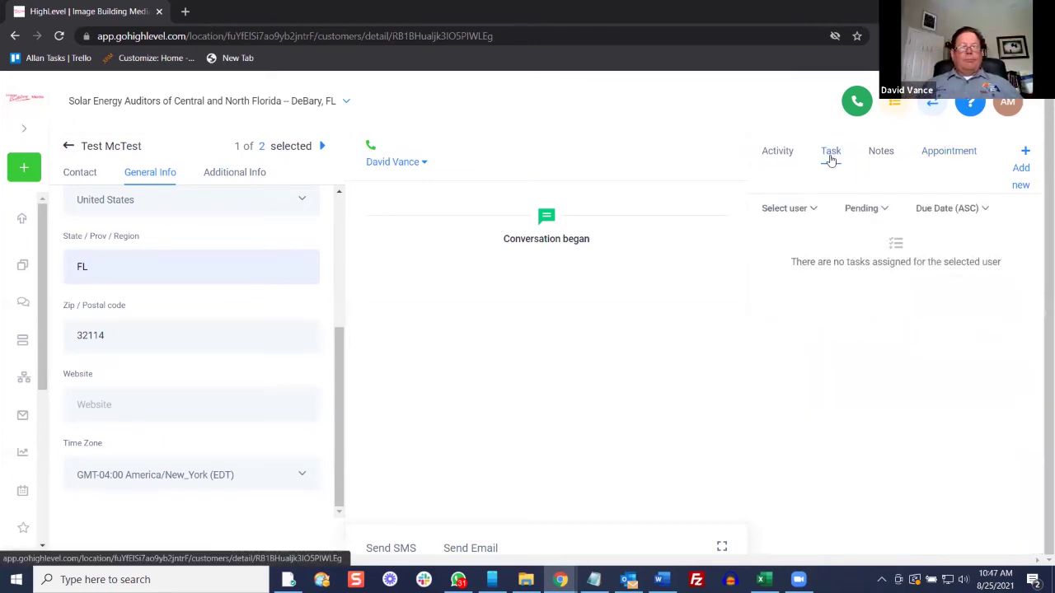
pyautogui.click(1021, 170)
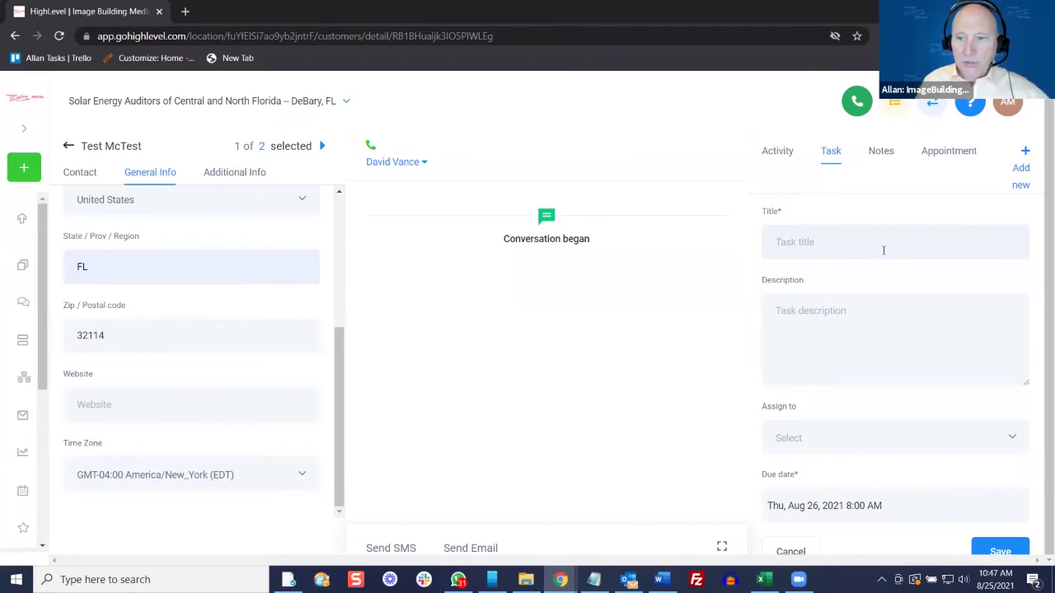
pyautogui.write('Call client')
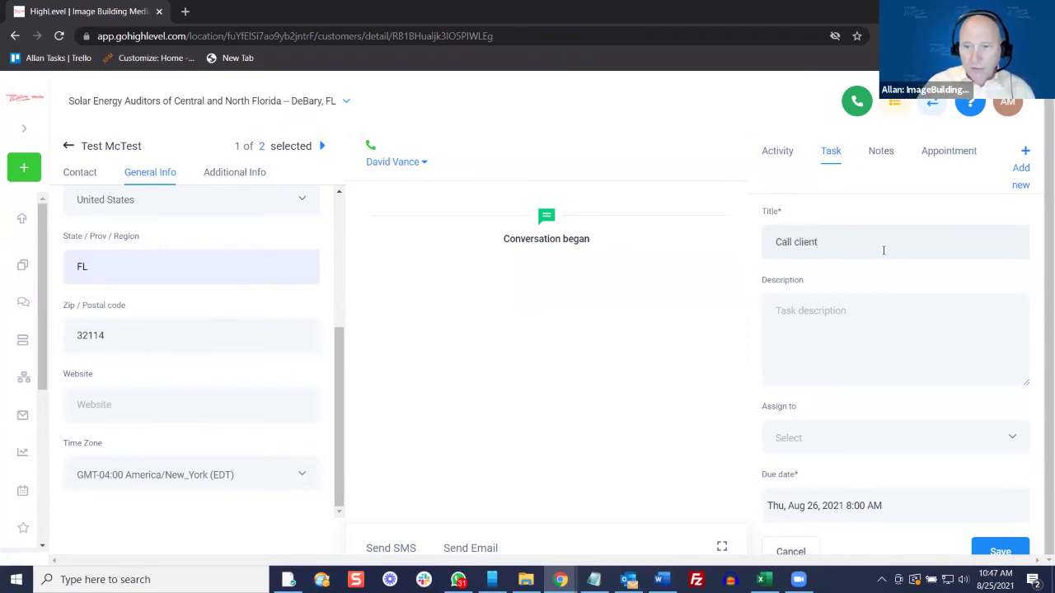
pyautogui.click(854, 300)
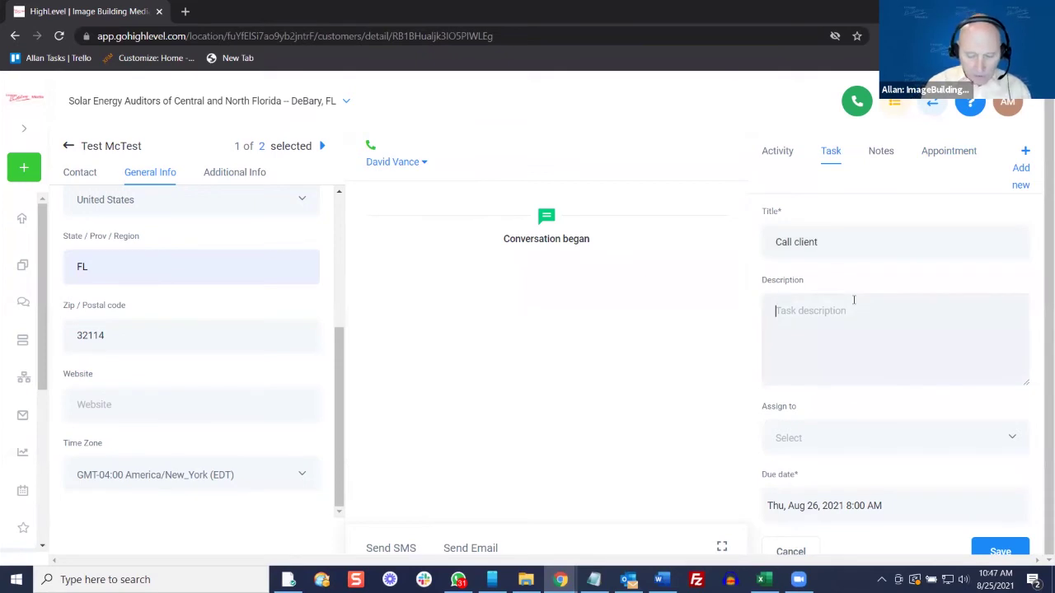
pyautogui.write('test')
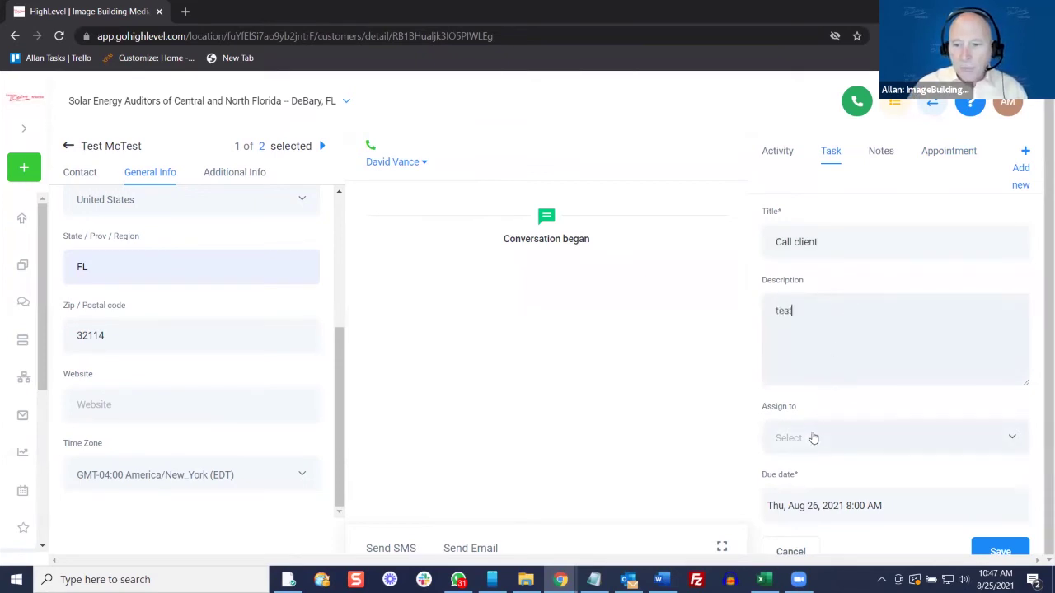
pyautogui.click(813, 437)
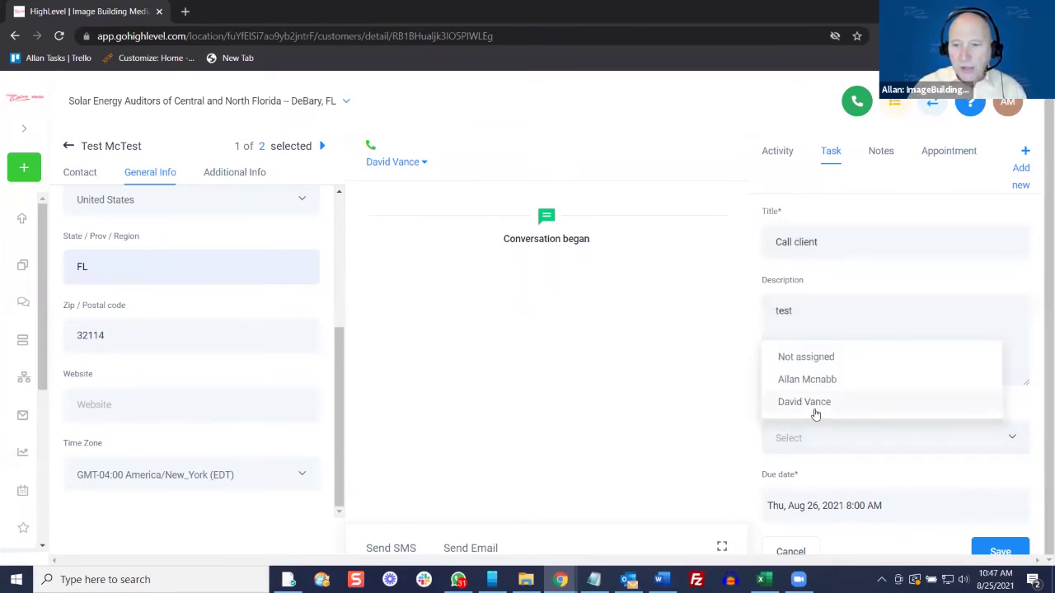
pyautogui.click(814, 402)
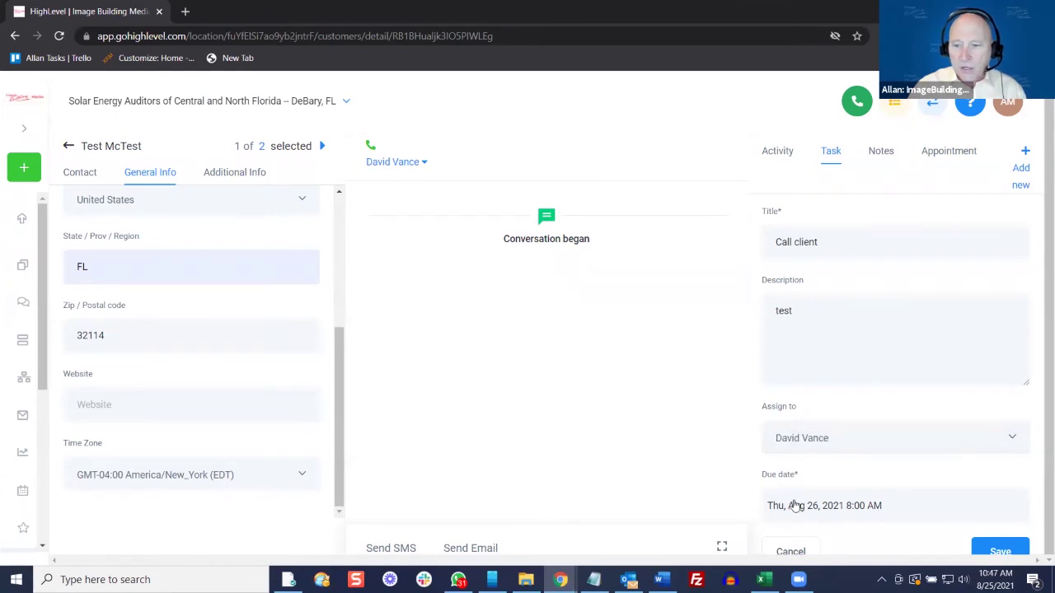
pyautogui.click(843, 506)
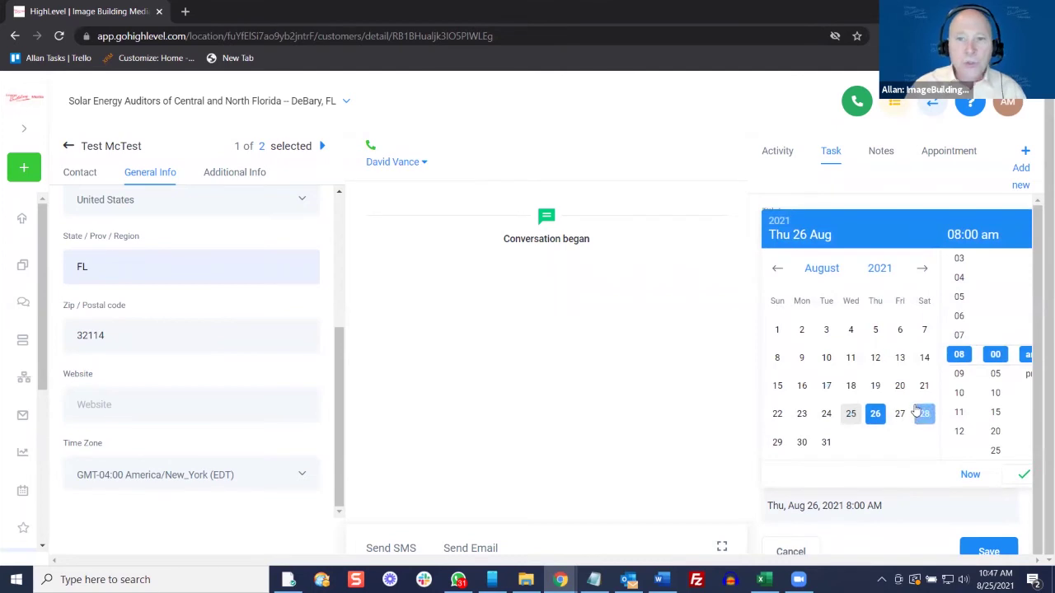
pyautogui.click(725, 469)
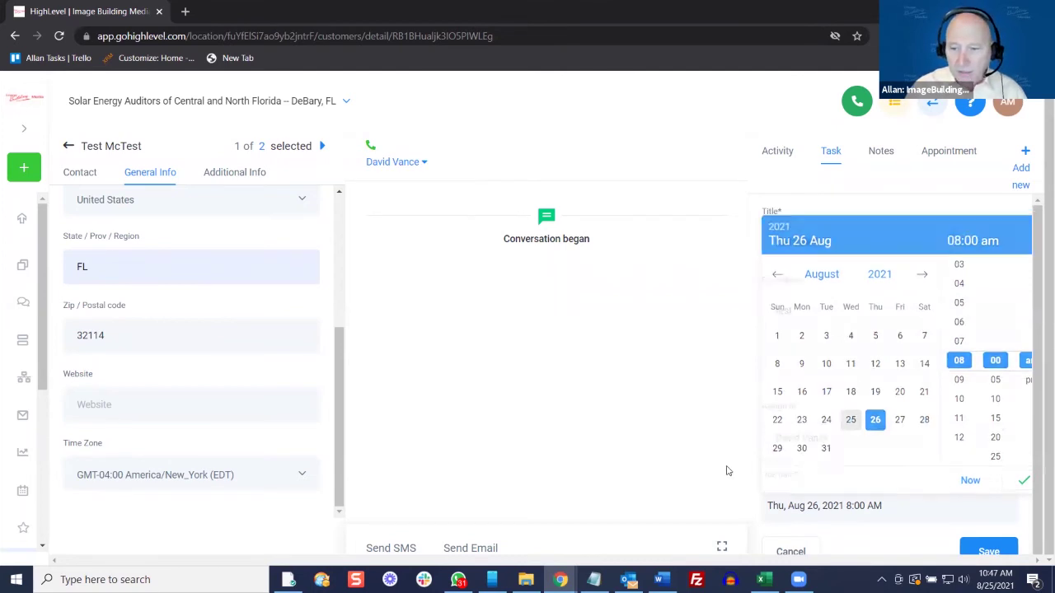
pyautogui.click(1001, 551)
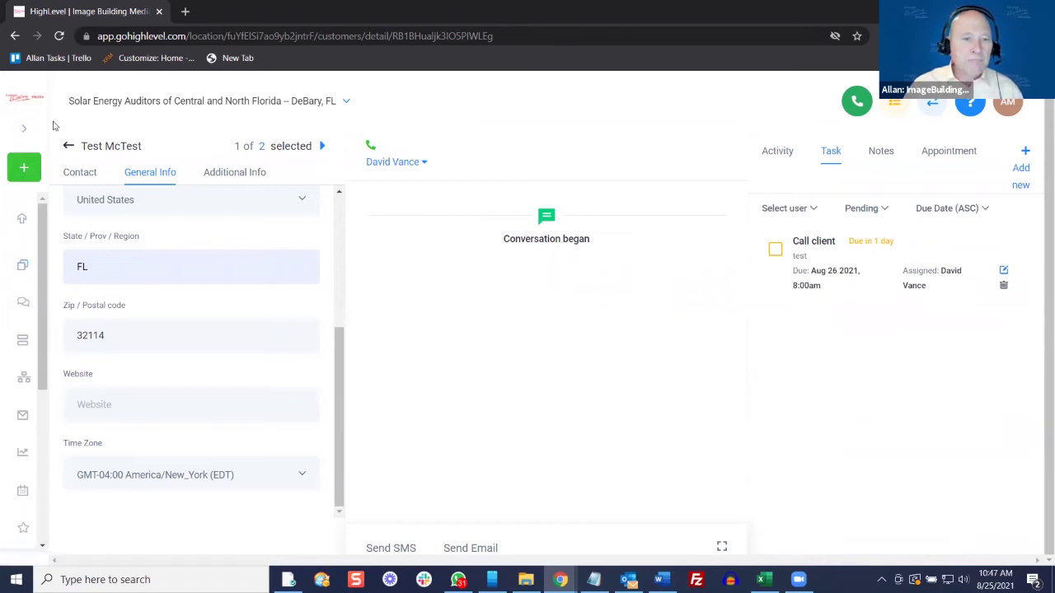
# Show the Dashboard with its Tasks panel filtered to the assigned team member
pyautogui.click(69, 147)
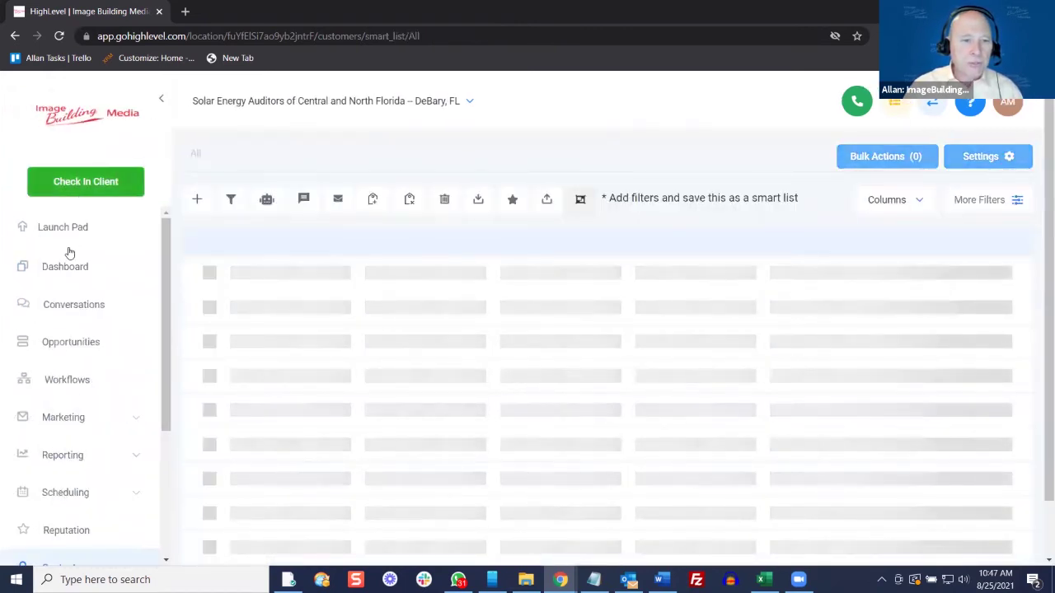
pyautogui.click(72, 266)
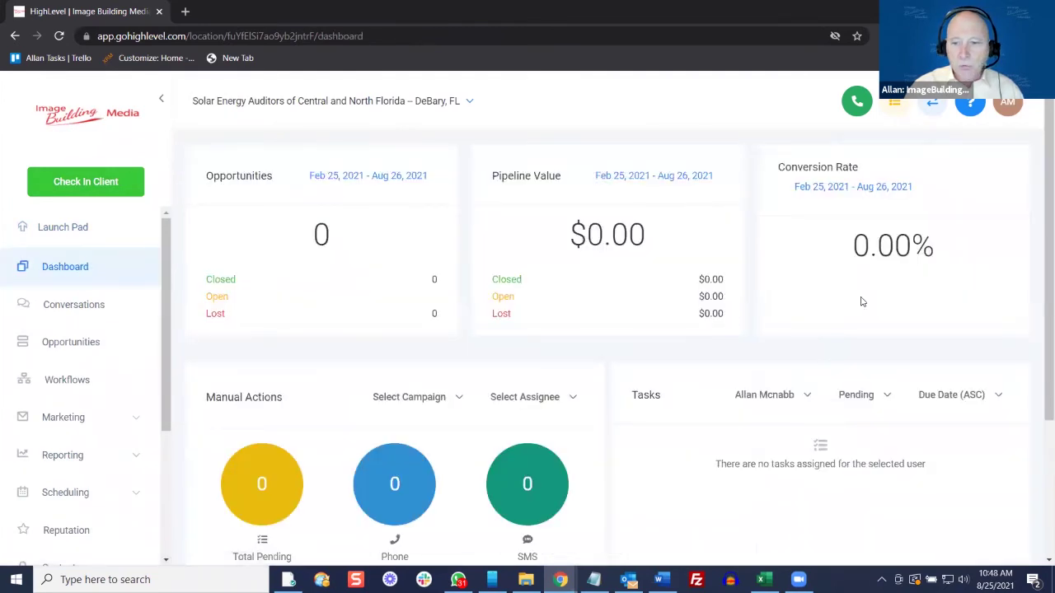
pyautogui.click(807, 396)
pyautogui.click(766, 474)
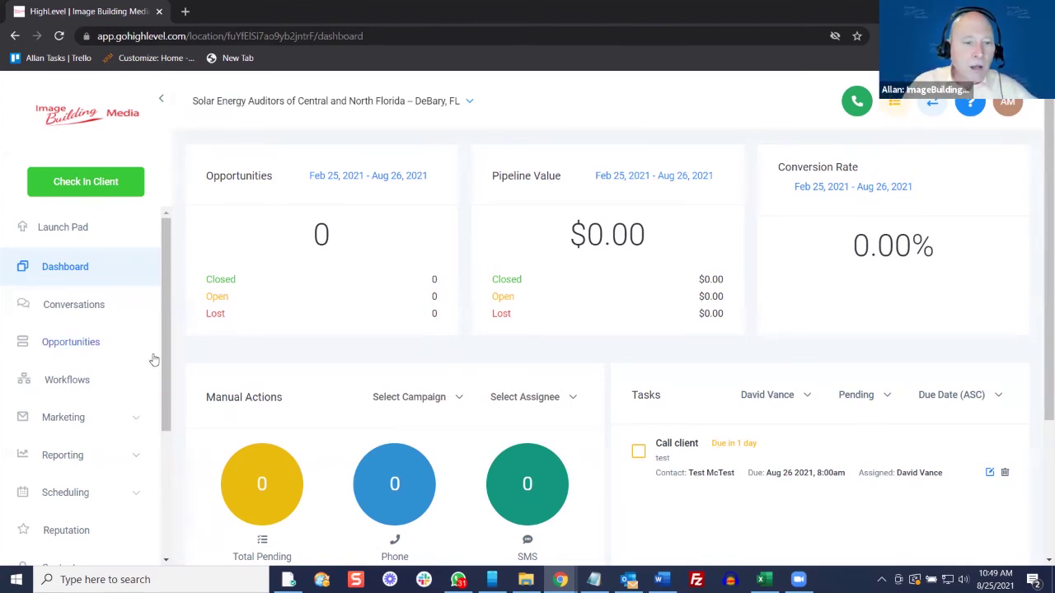
# Open the Contacts smart list from the navigation sidebar
pyautogui.scroll(-1, 86, 381)
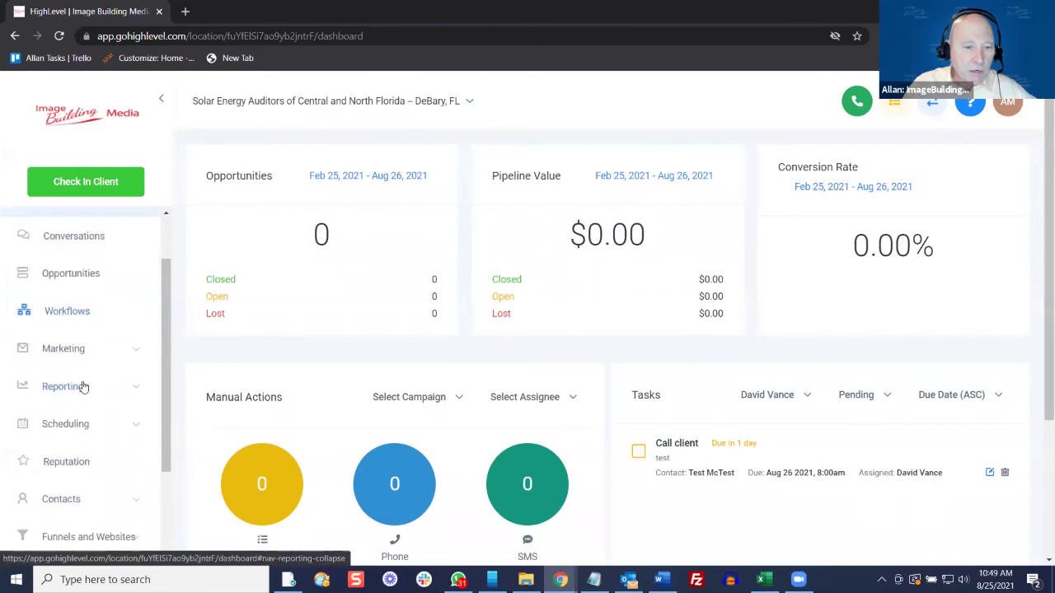
pyautogui.scroll(-1, 83, 386)
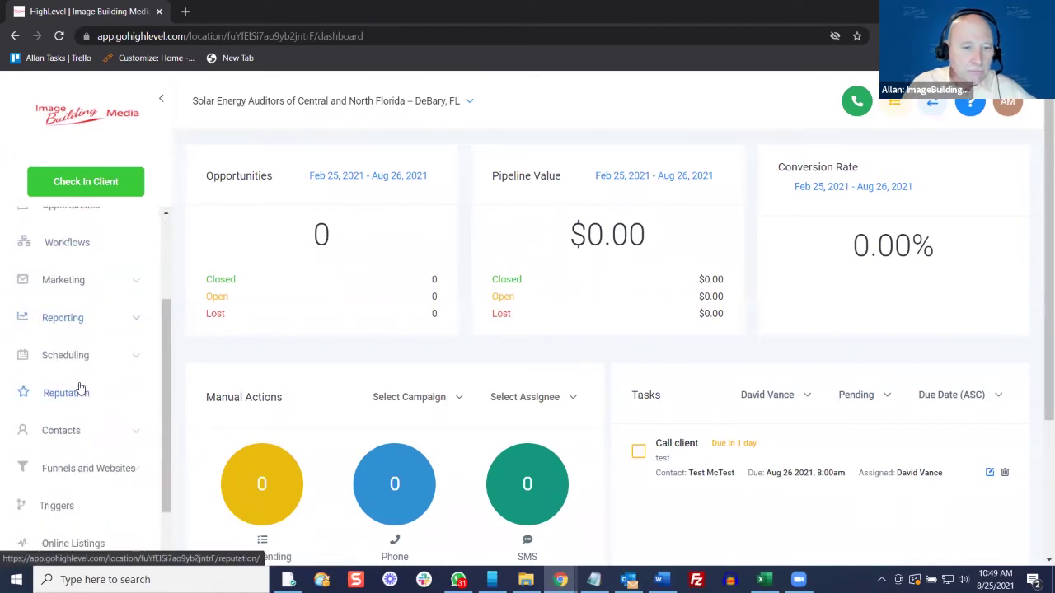
pyautogui.scroll(-1, 80, 387)
pyautogui.click(73, 365)
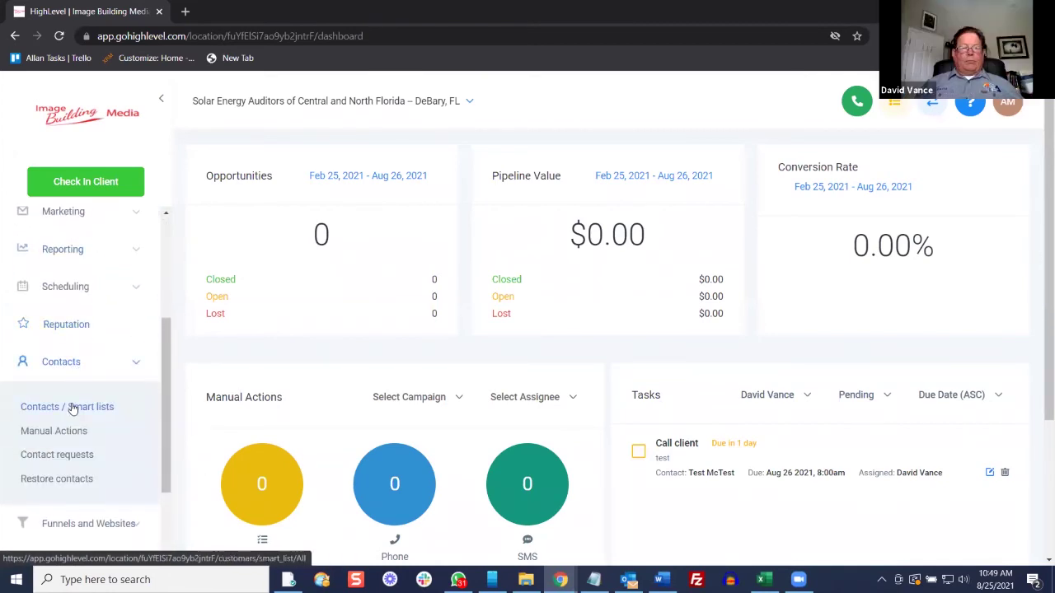
pyautogui.click(73, 407)
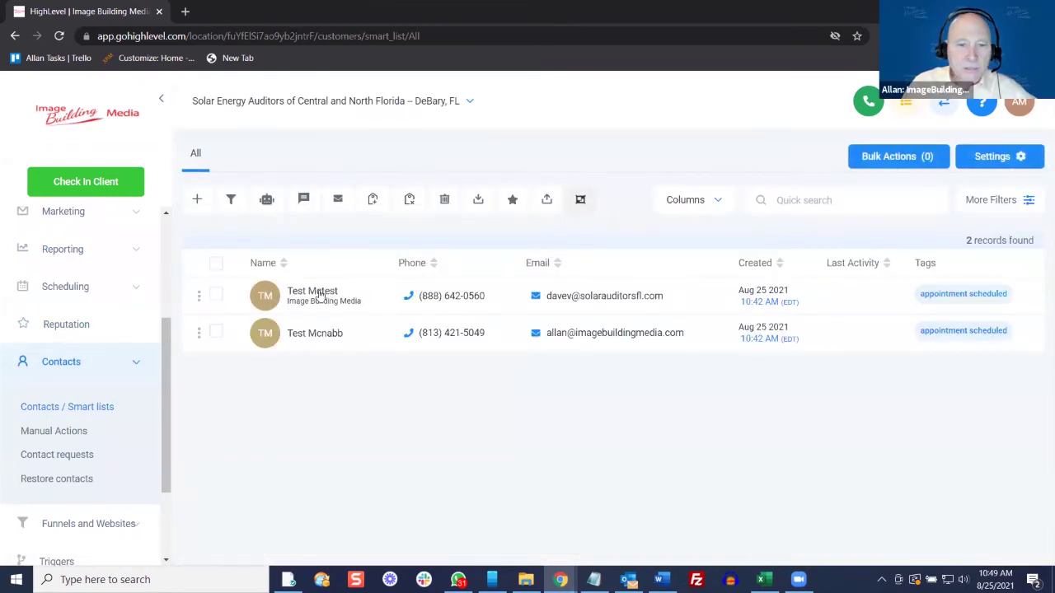
# Review the first test contact's Additional Info fields, then return to the list
pyautogui.click(319, 293)
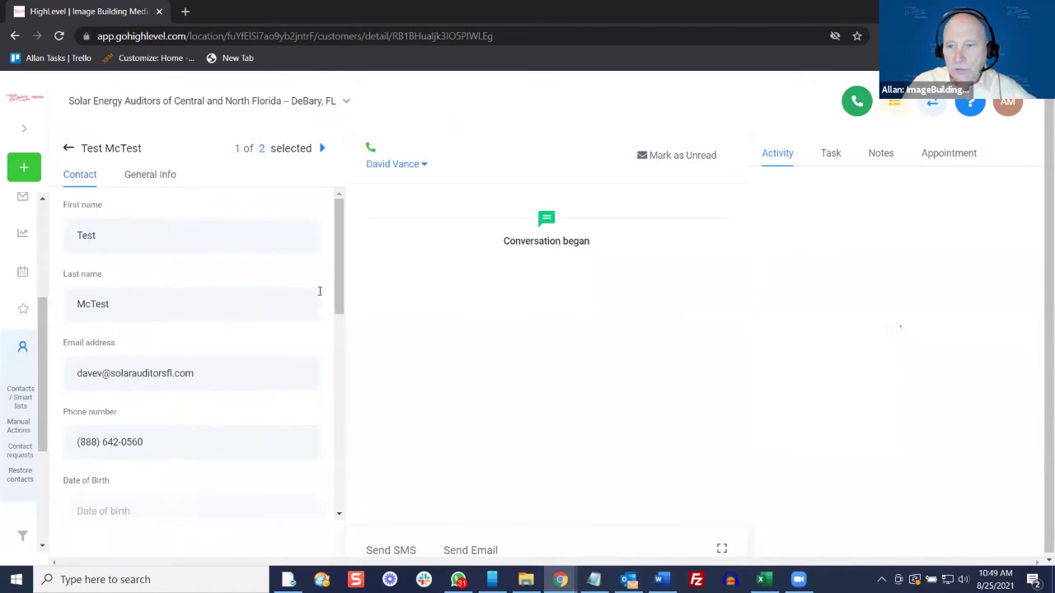
pyautogui.rightClick(643, 307)
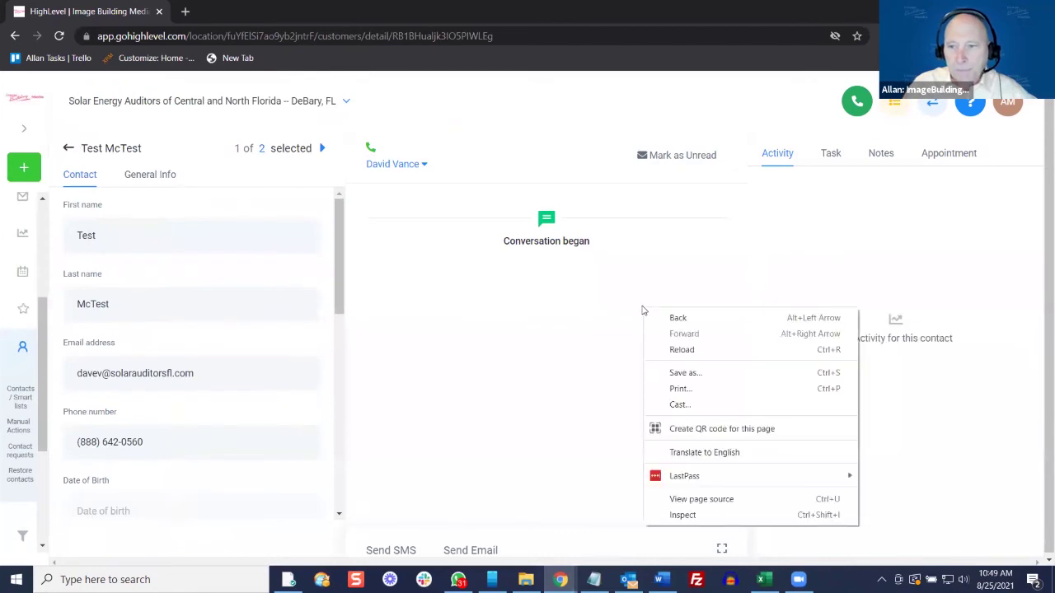
pyautogui.click(590, 303)
pyautogui.scroll(-3, 172, 273)
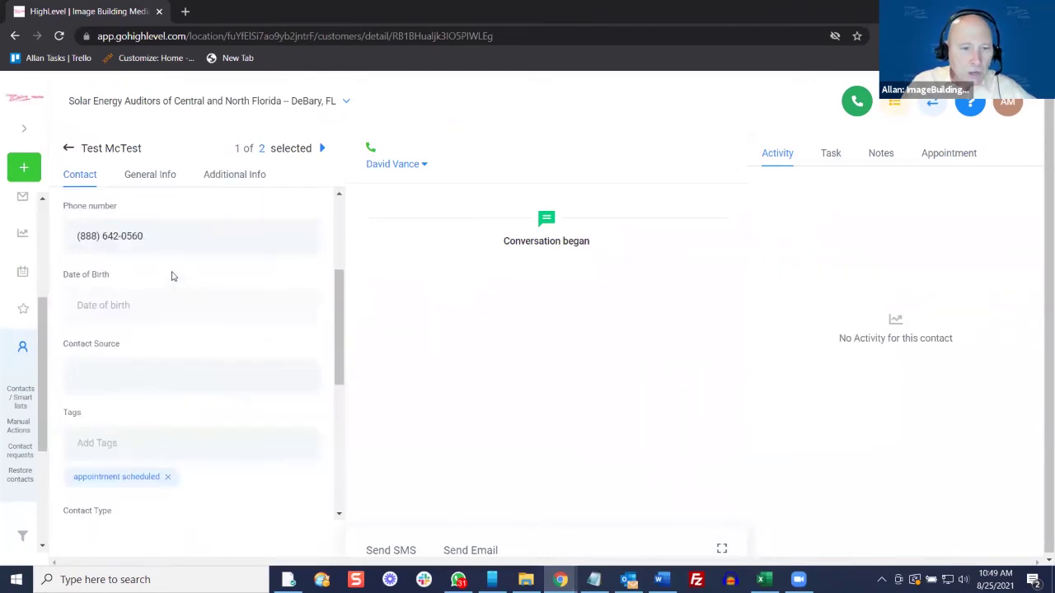
pyautogui.click(251, 175)
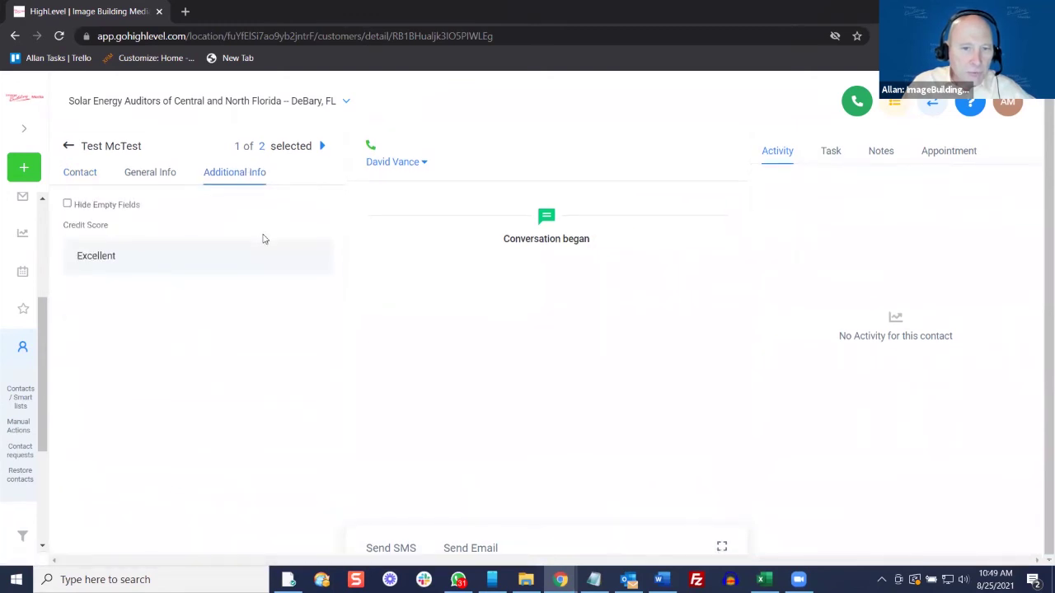
pyautogui.scroll(-10, 264, 239)
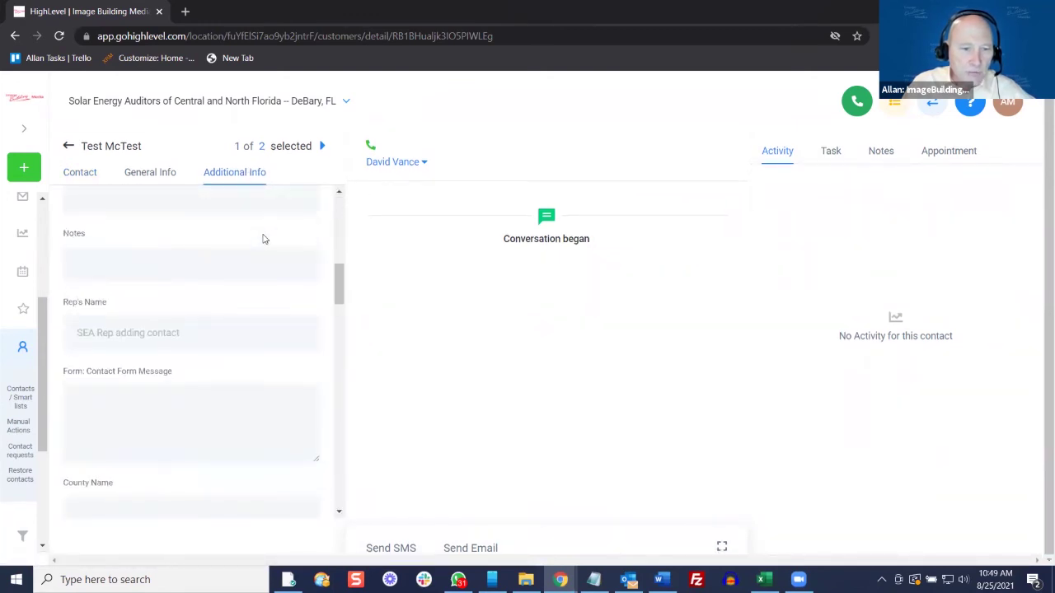
pyautogui.scroll(-10, 263, 239)
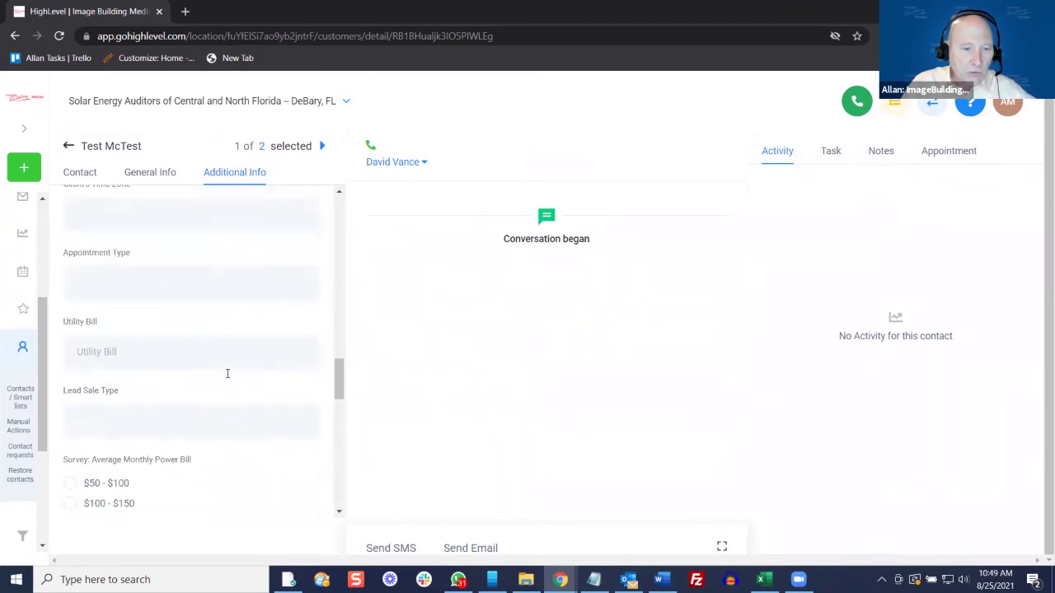
pyautogui.scroll(-3, 229, 371)
pyautogui.scroll(8, 258, 313)
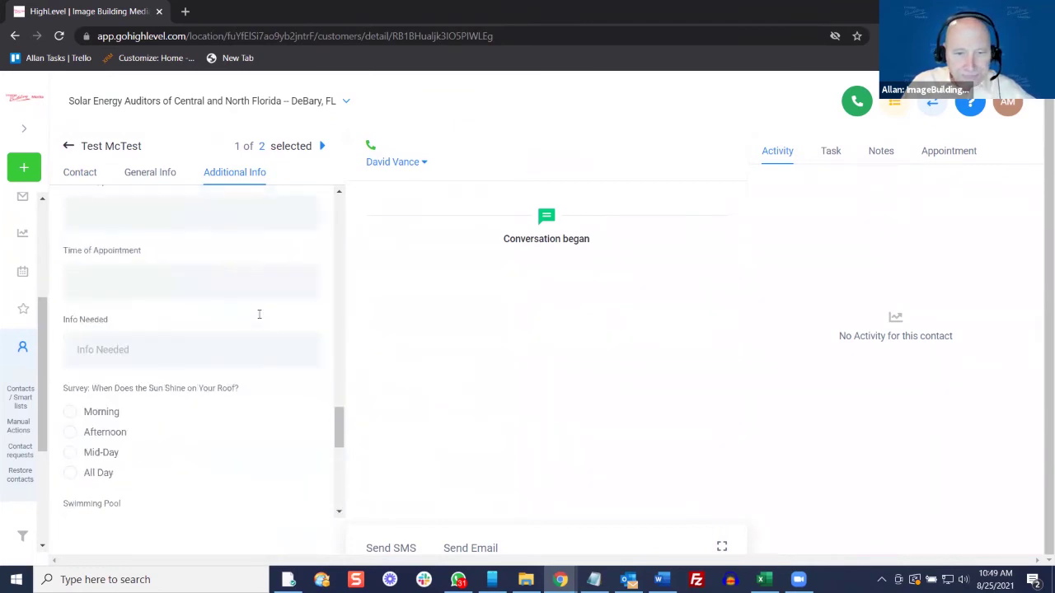
pyautogui.scroll(15, 280, 293)
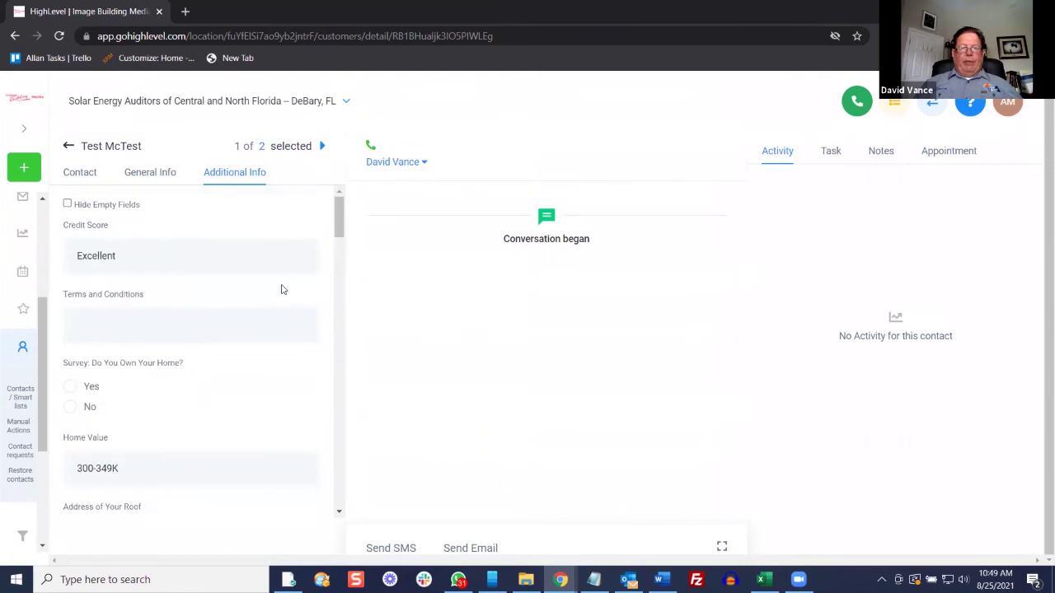
pyautogui.click(65, 152)
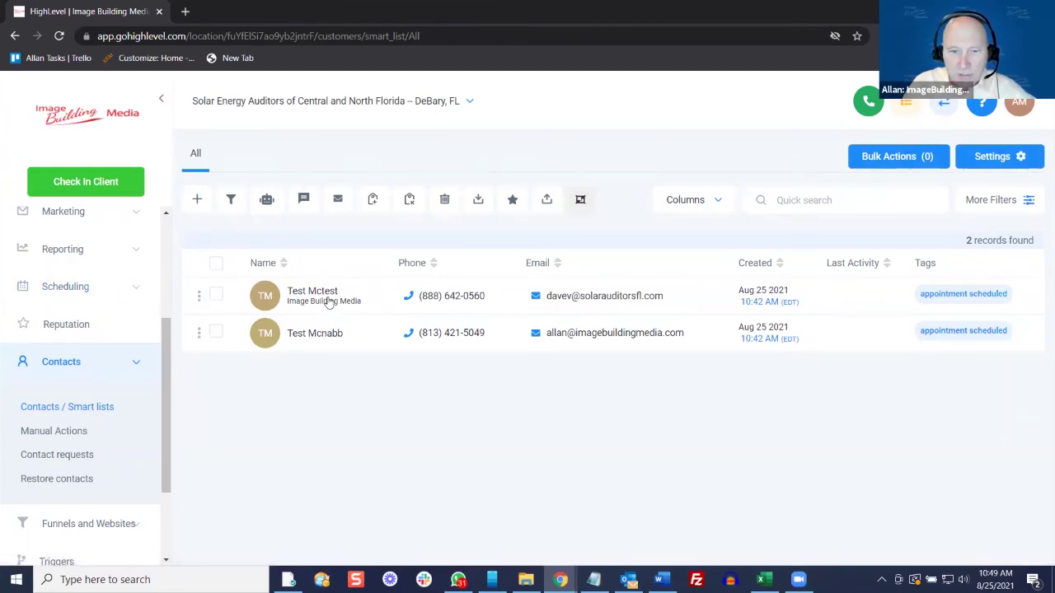
# Reopen the first test contact to look it over, then go back to the list
pyautogui.click(327, 303)
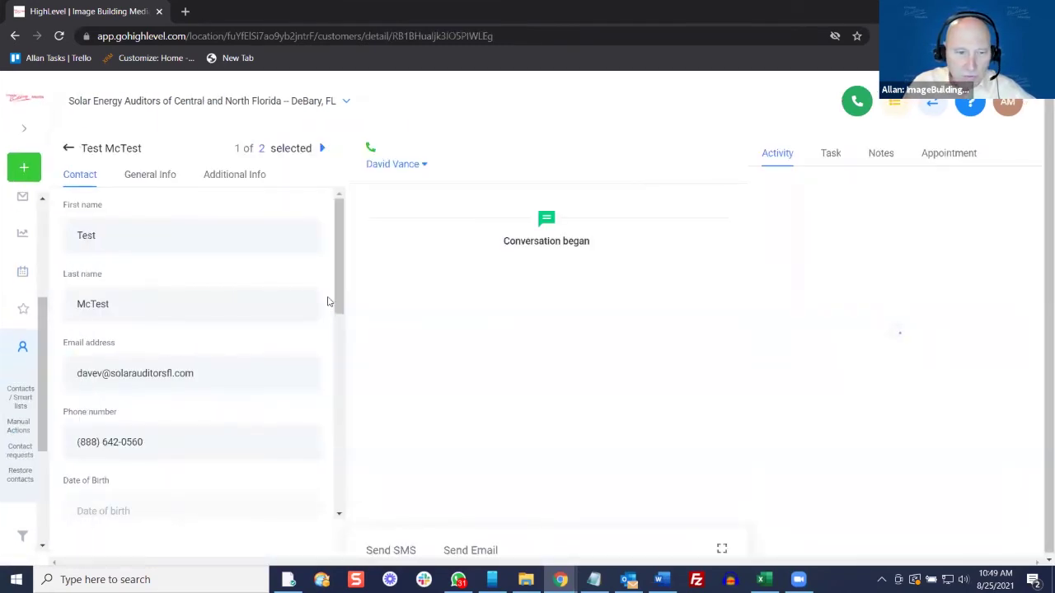
pyautogui.scroll(-3, 278, 302)
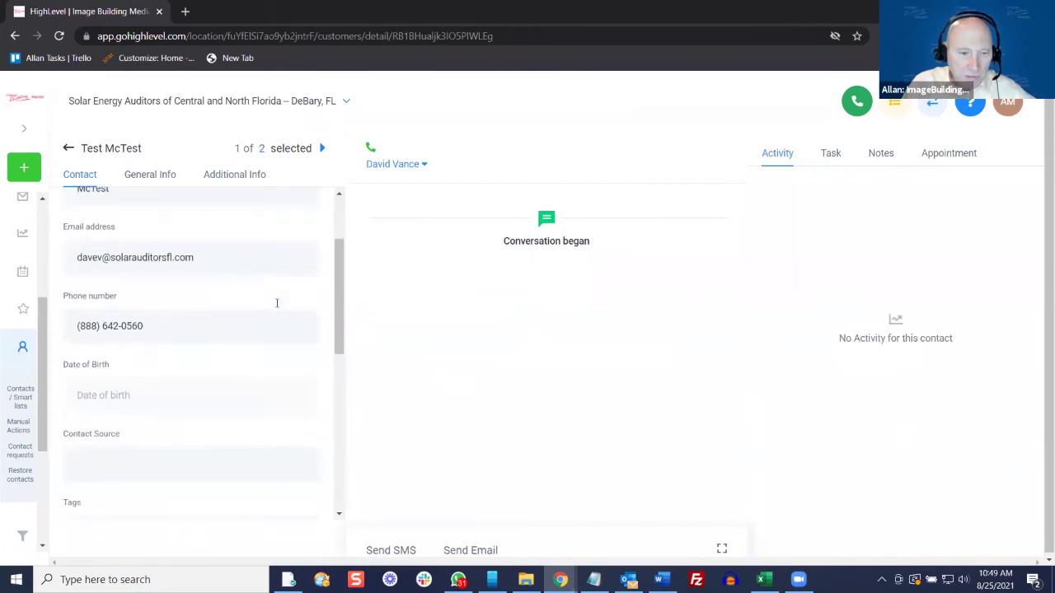
pyautogui.scroll(-1, 277, 302)
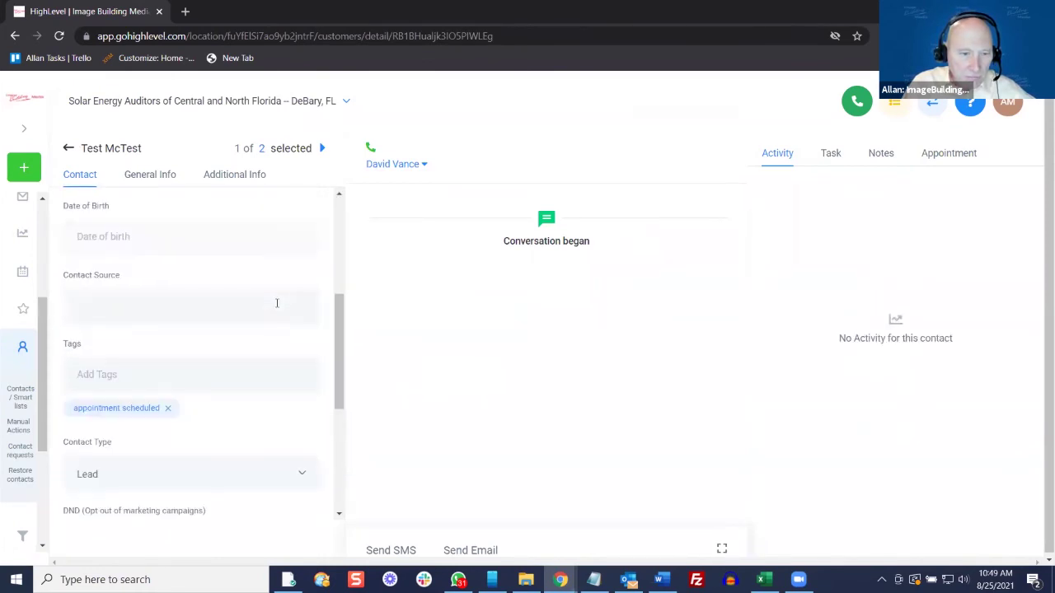
pyautogui.scroll(4, 277, 303)
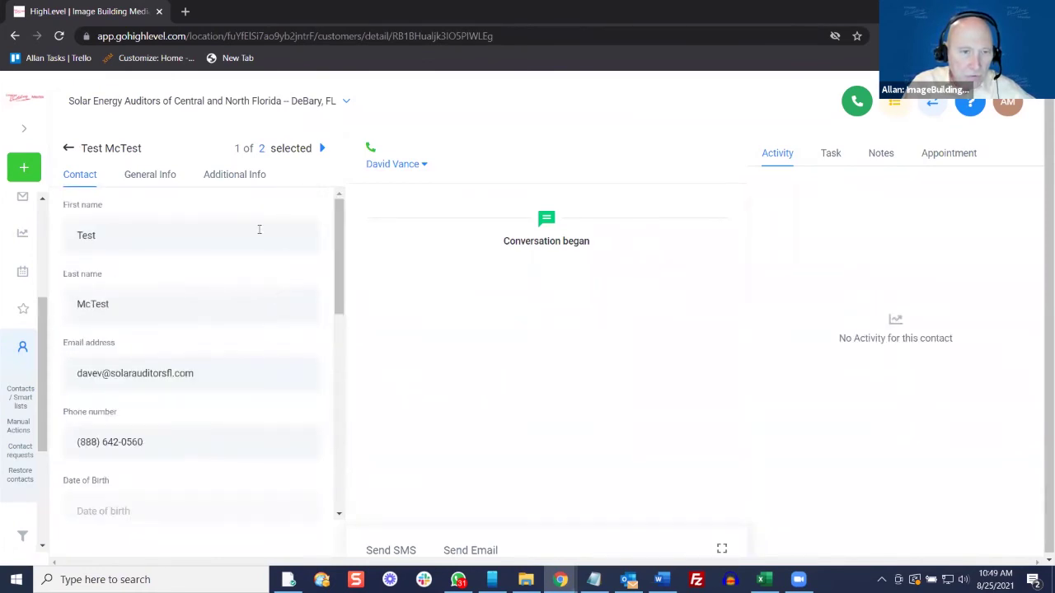
pyautogui.click(68, 148)
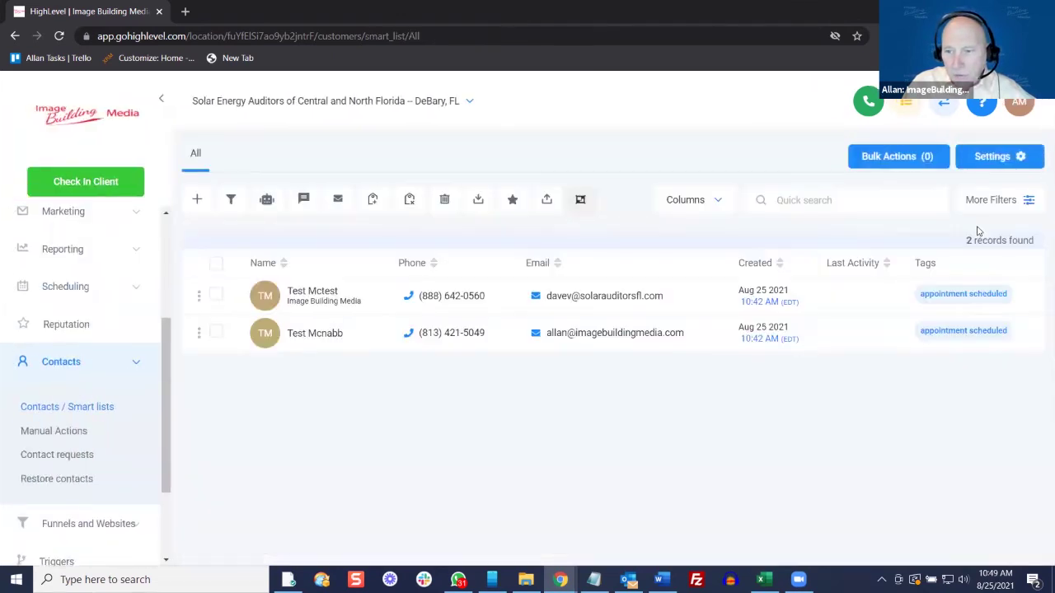
# Filter the contact list by Tag is 'appointment scheduled'
pyautogui.click(990, 201)
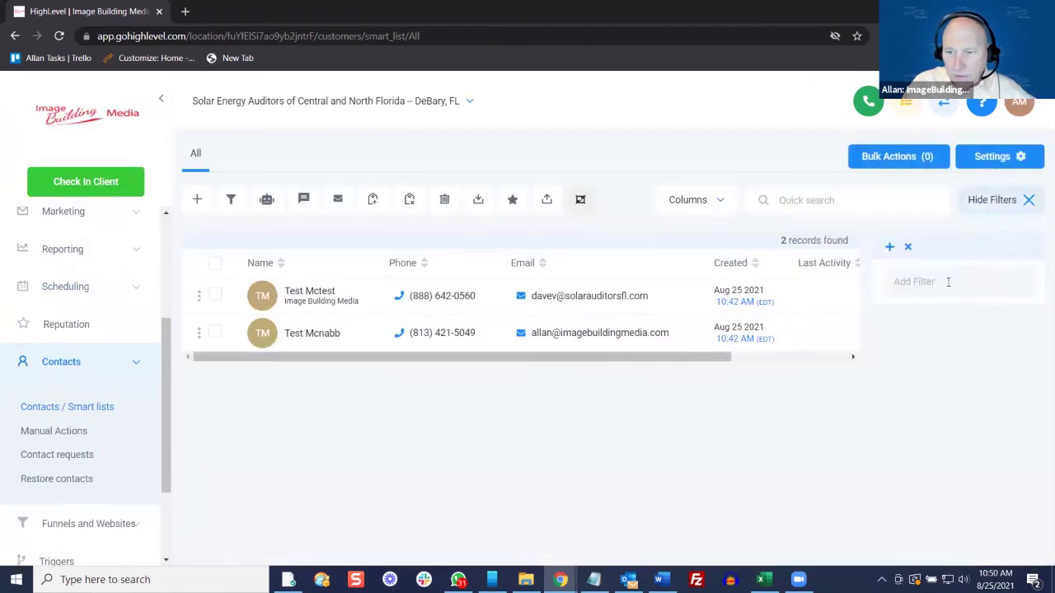
pyautogui.click(946, 289)
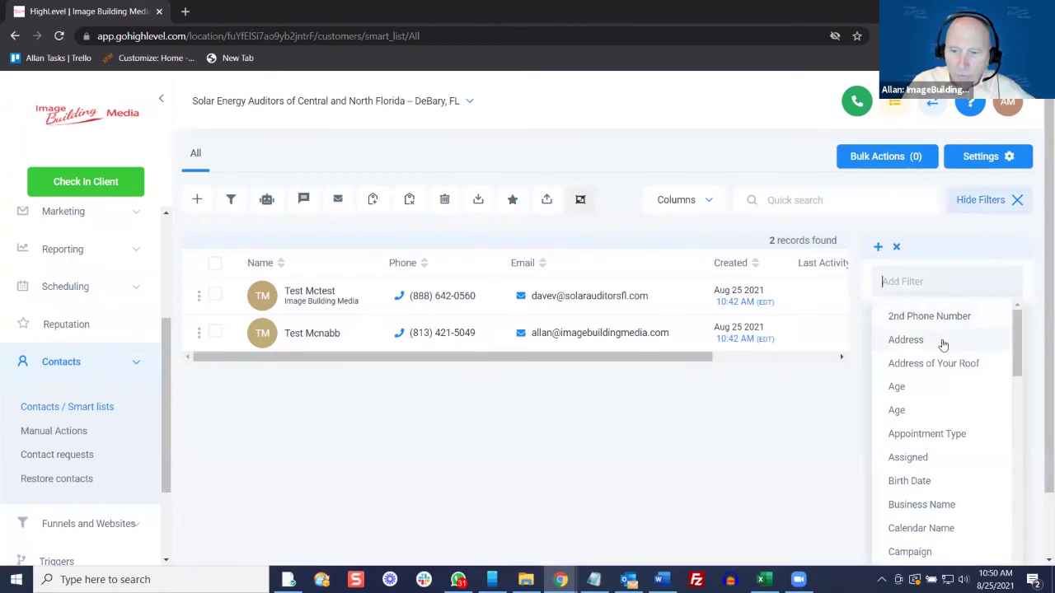
pyautogui.scroll(-1, 940, 345)
pyautogui.scroll(-8, 940, 344)
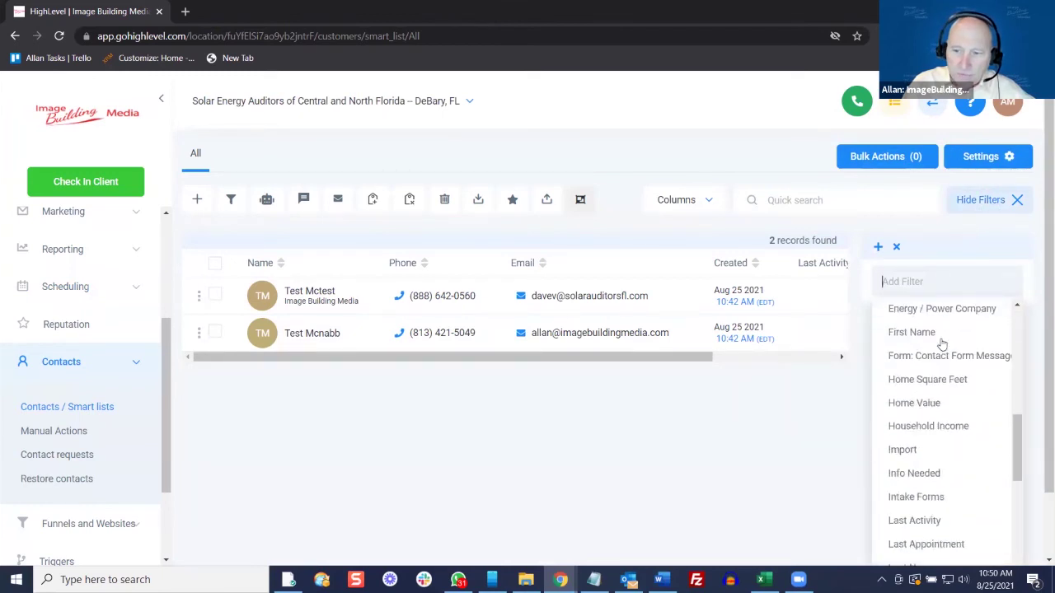
pyautogui.scroll(-10, 940, 344)
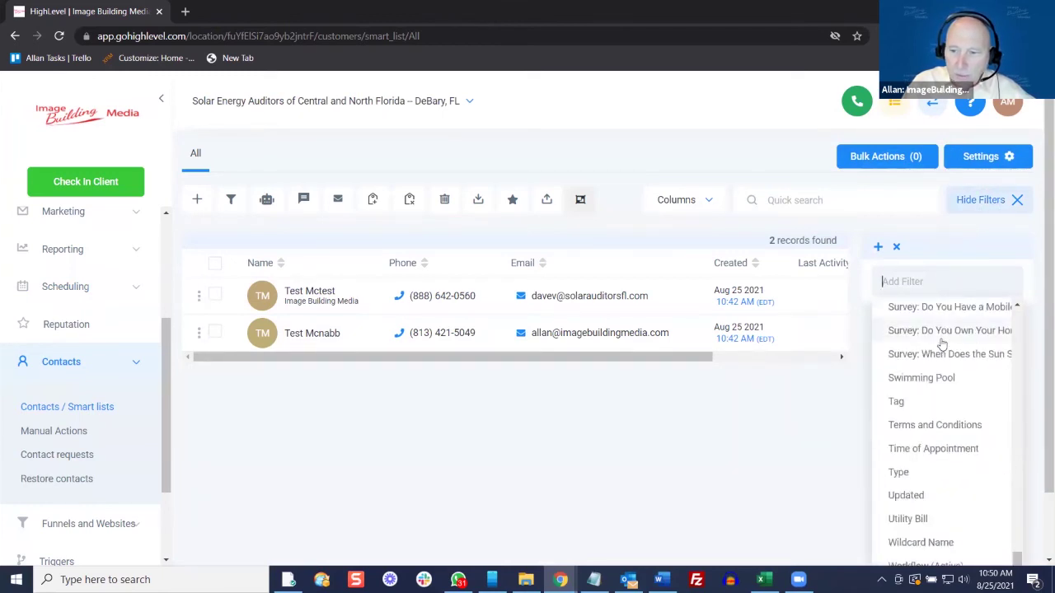
pyautogui.click(898, 402)
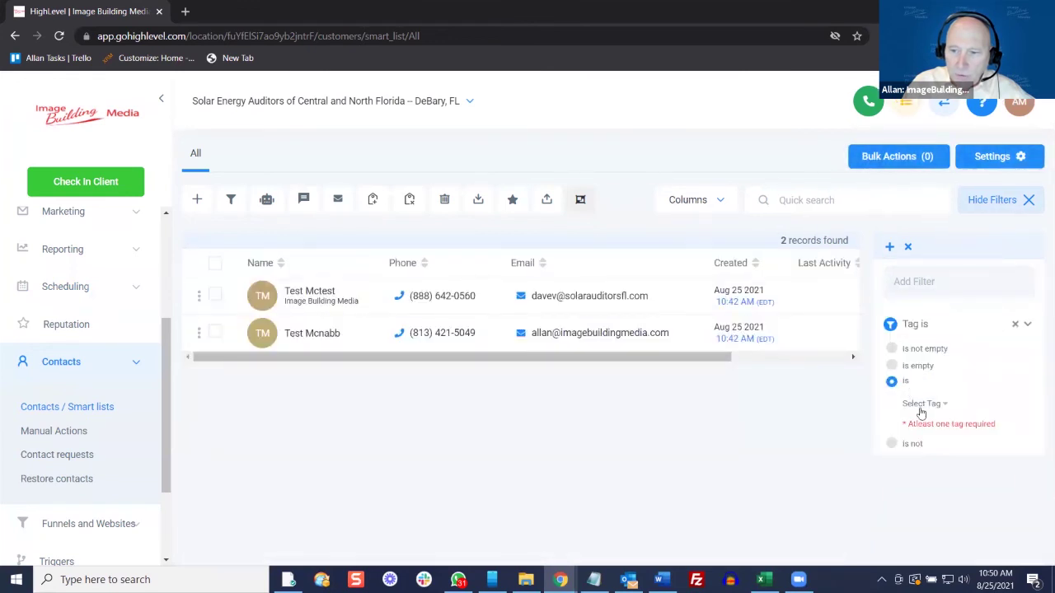
pyautogui.click(920, 408)
pyautogui.scroll(-1, 948, 388)
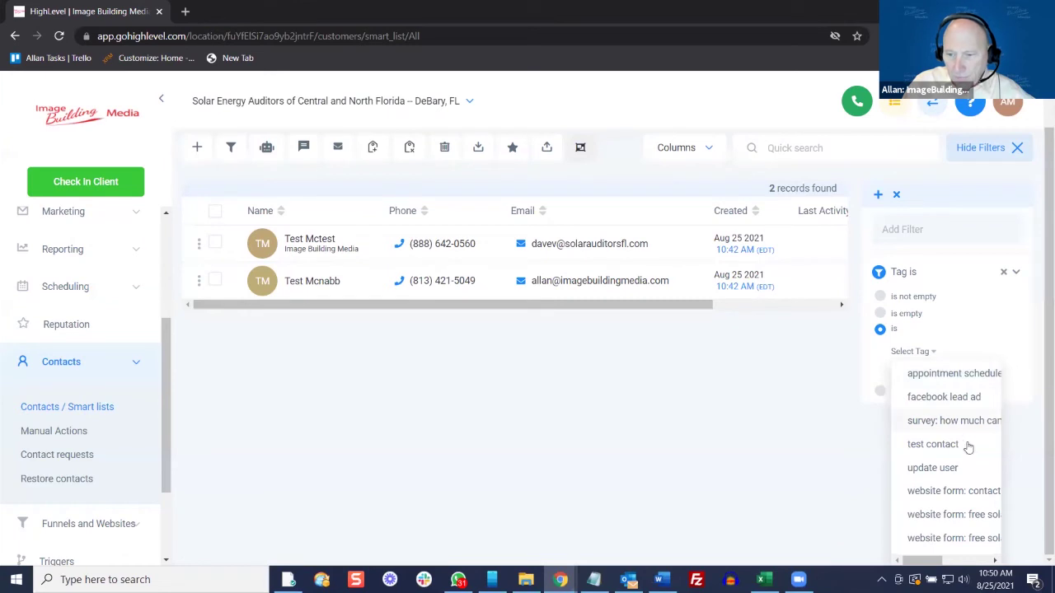
pyautogui.click(953, 373)
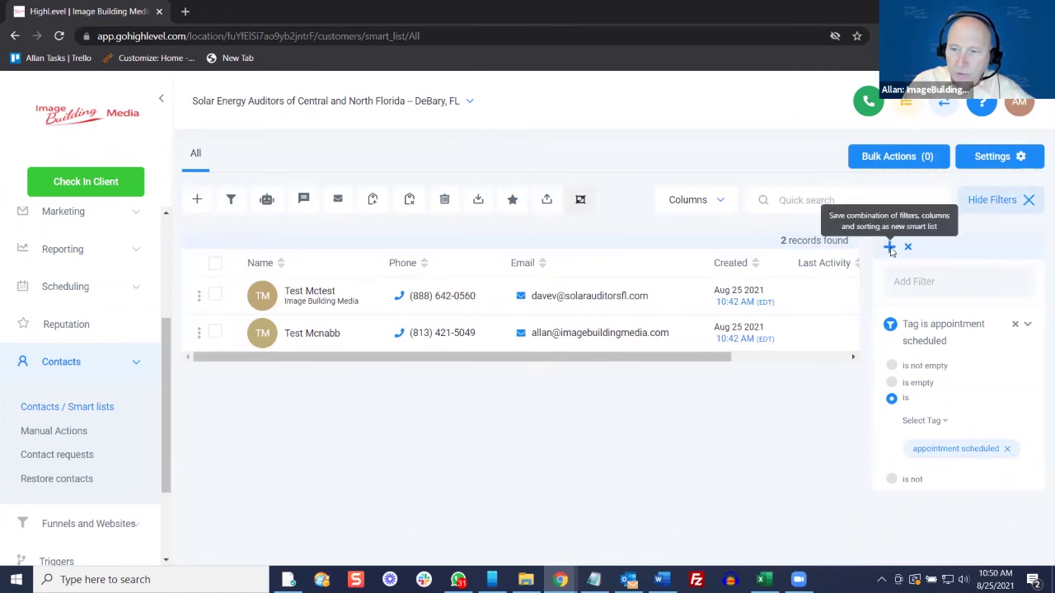
# Save the filter as smart list 'Contacts with Appt', check All, then return to it
pyautogui.click(890, 248)
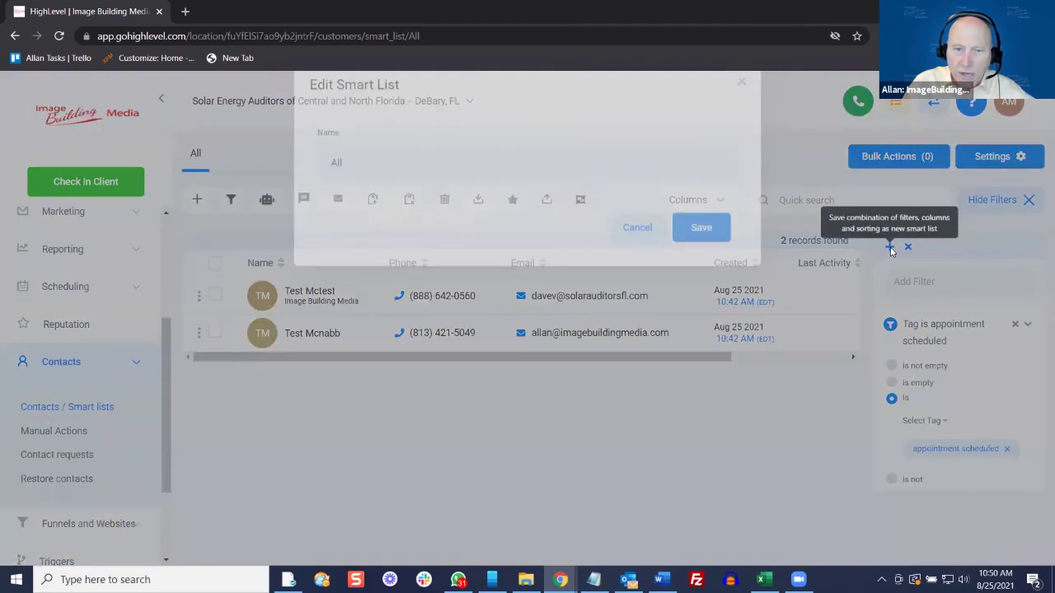
pyautogui.click(385, 200)
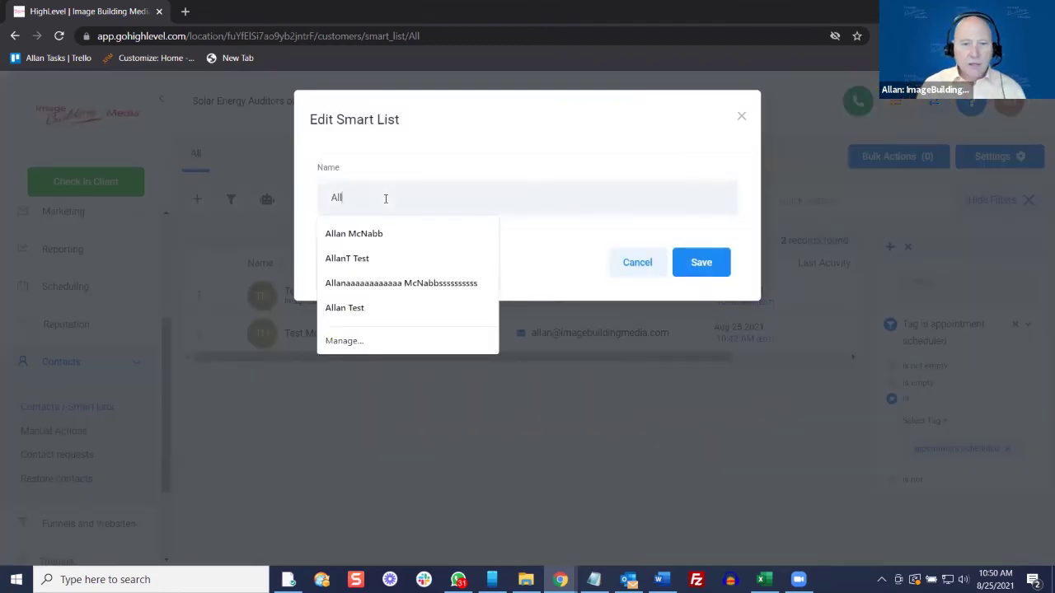
pyautogui.press('BackSpace')
pyautogui.press('BackSpace')
pyautogui.press('BackSpace')
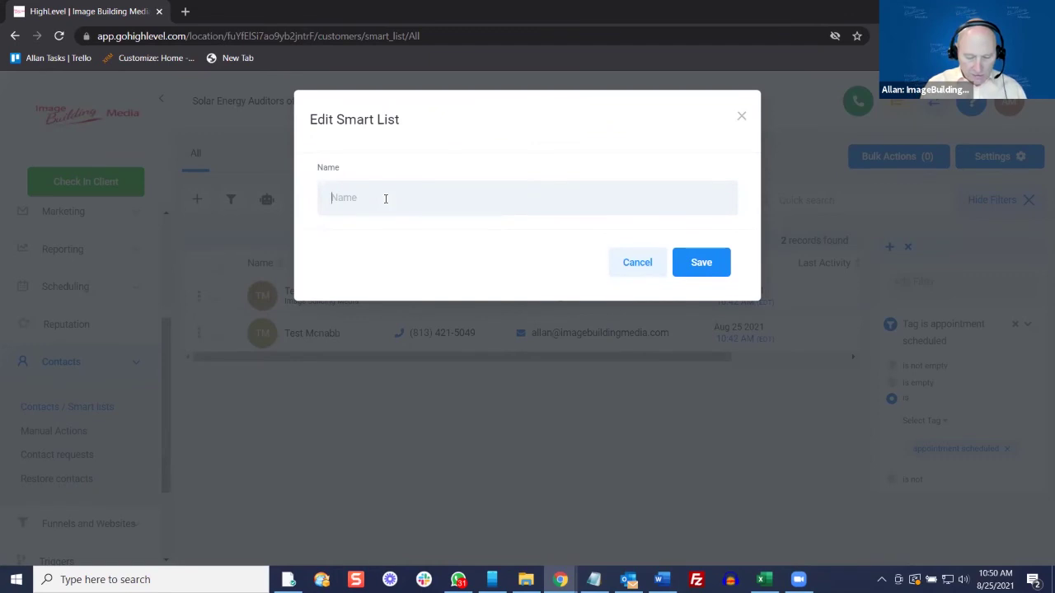
pyautogui.write('Contacts')
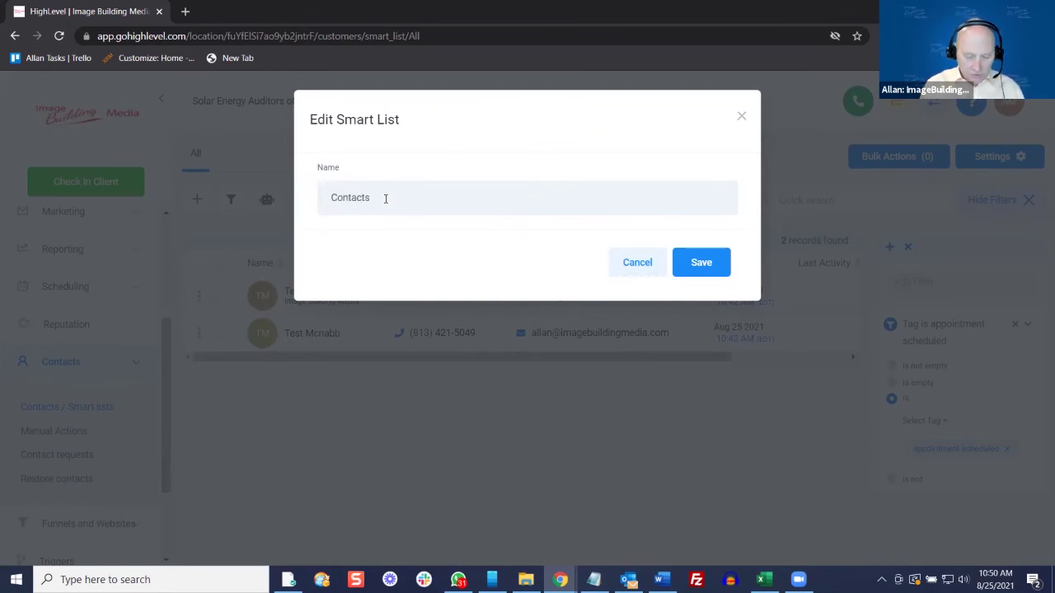
pyautogui.write(' with ')
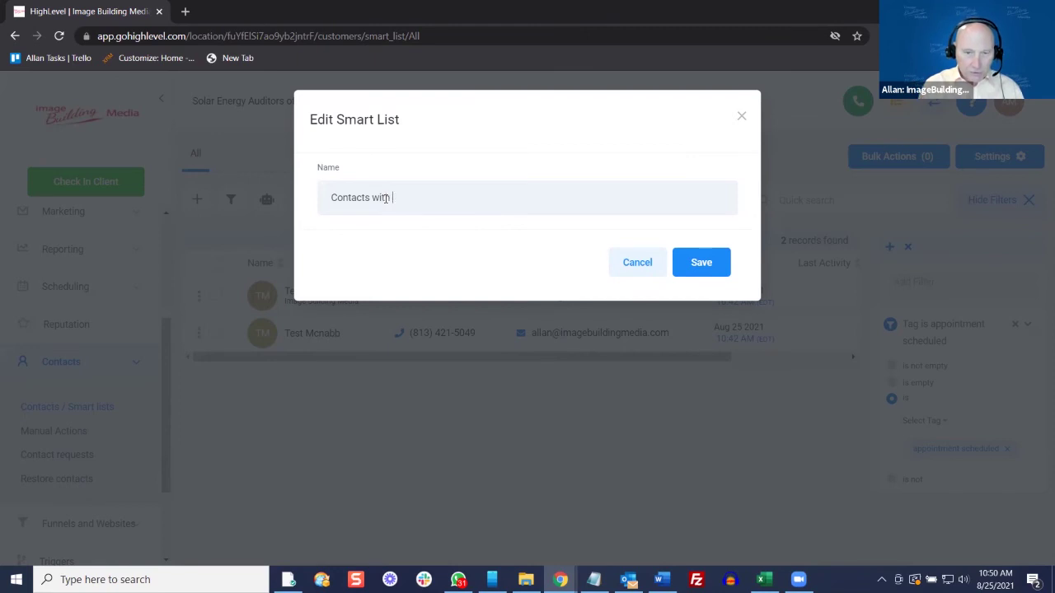
pyautogui.write('App')
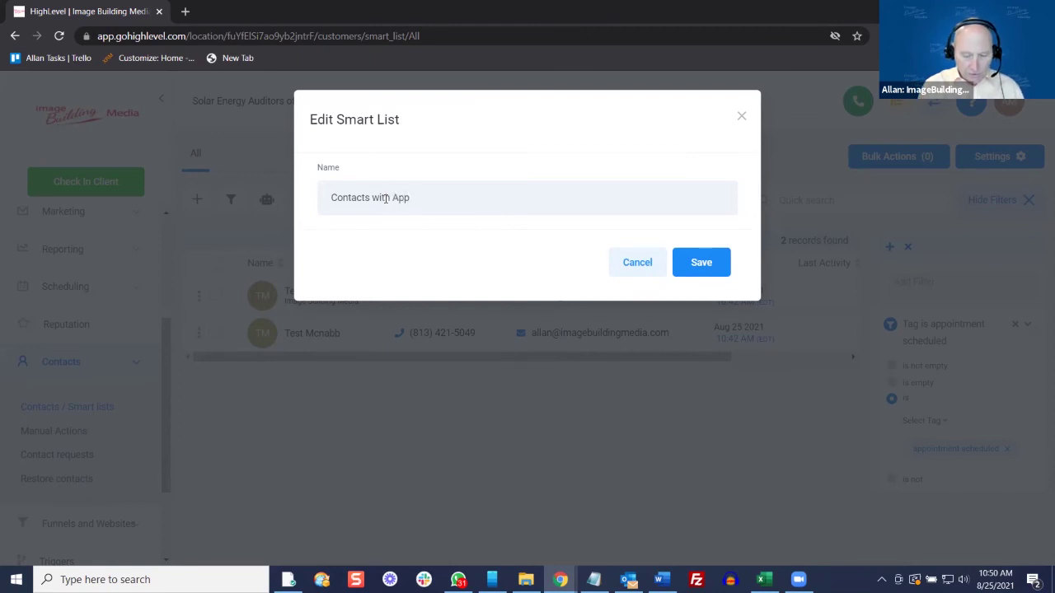
pyautogui.write('t')
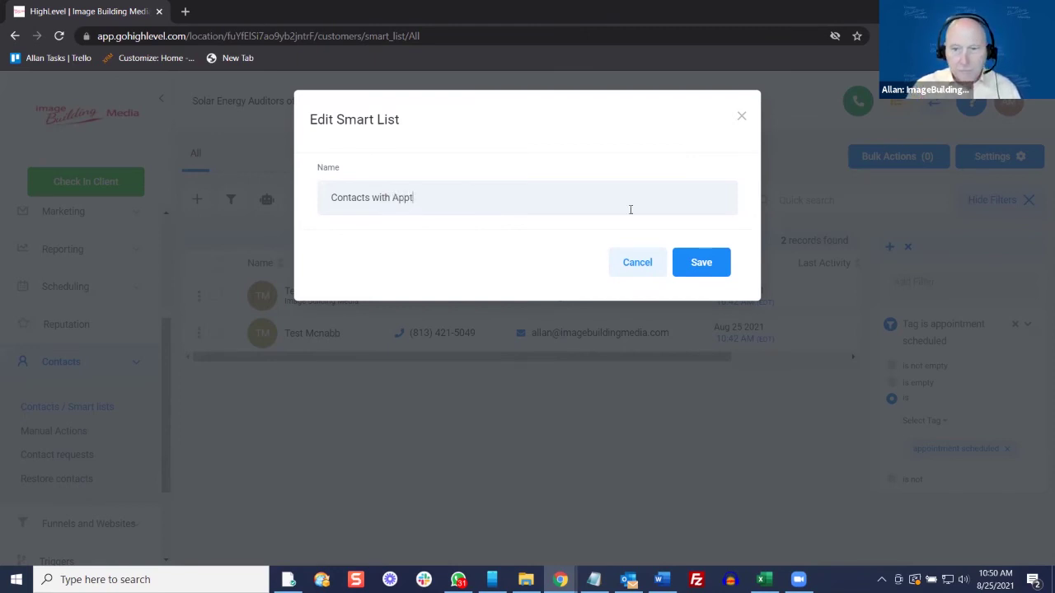
pyautogui.click(685, 261)
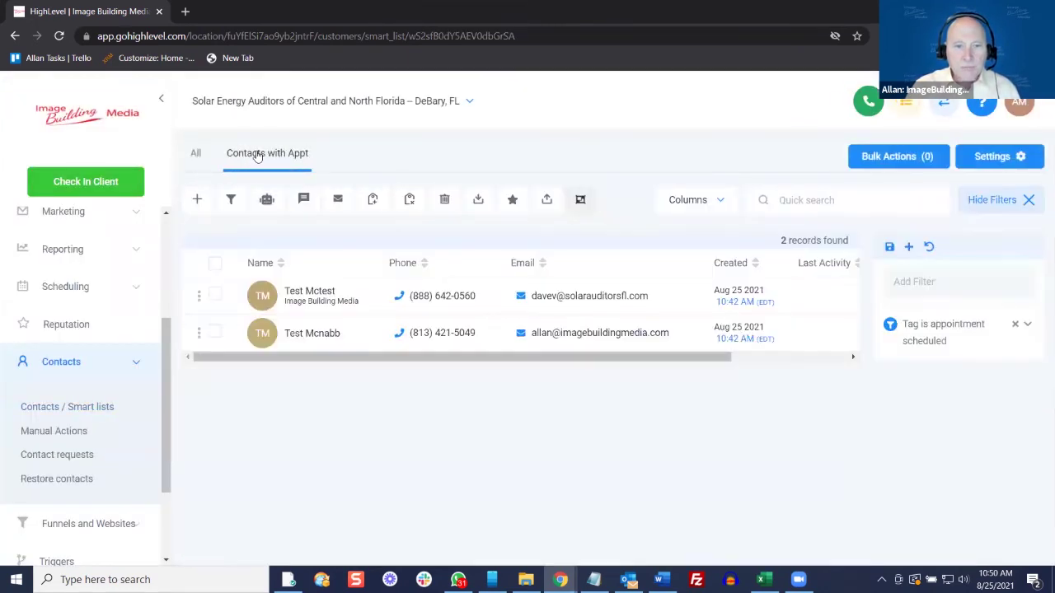
pyautogui.click(197, 153)
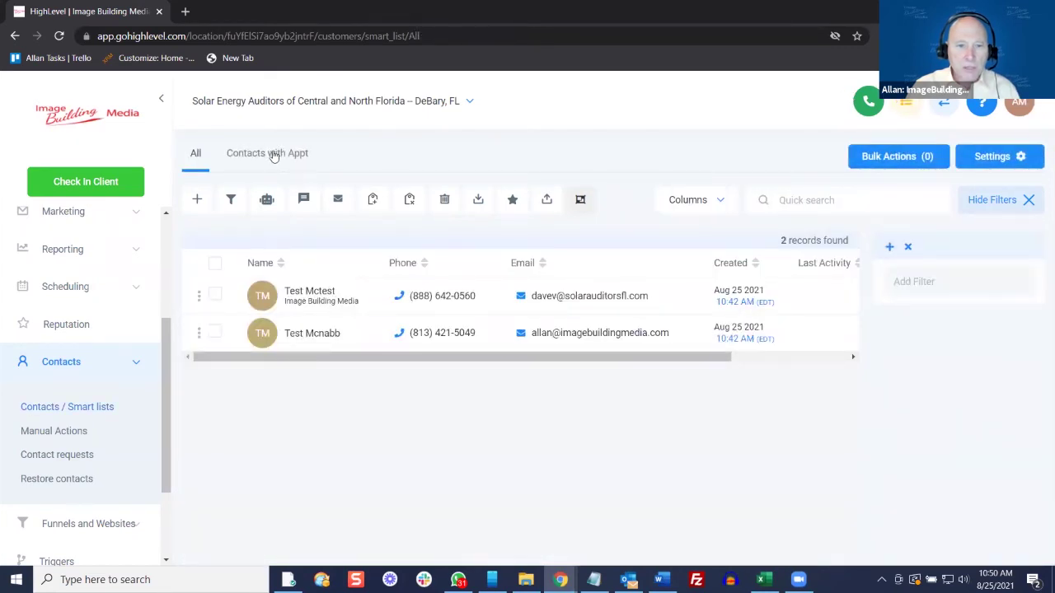
pyautogui.click(272, 155)
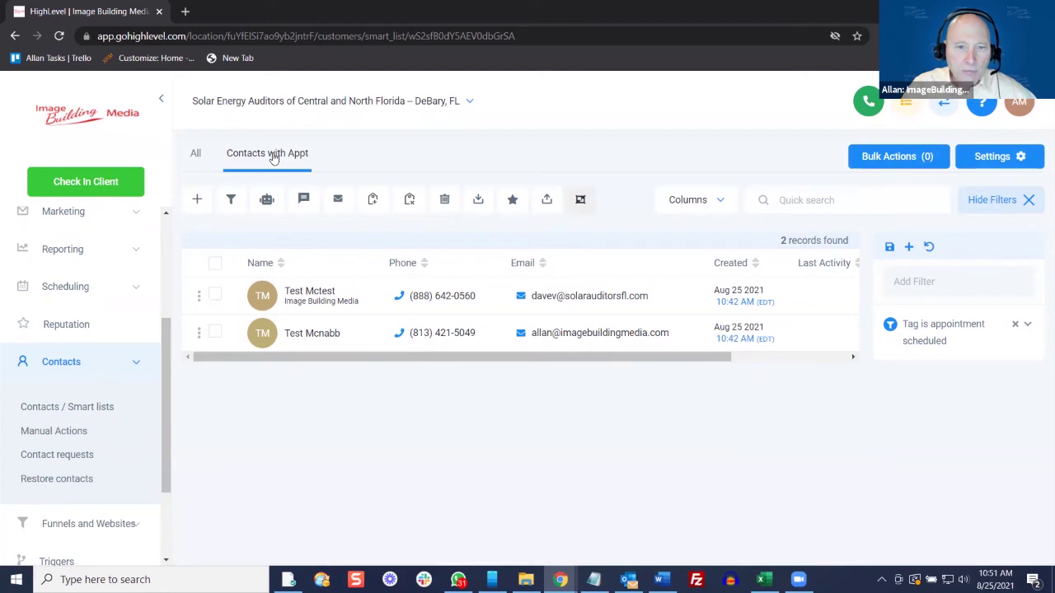
pyautogui.click(215, 263)
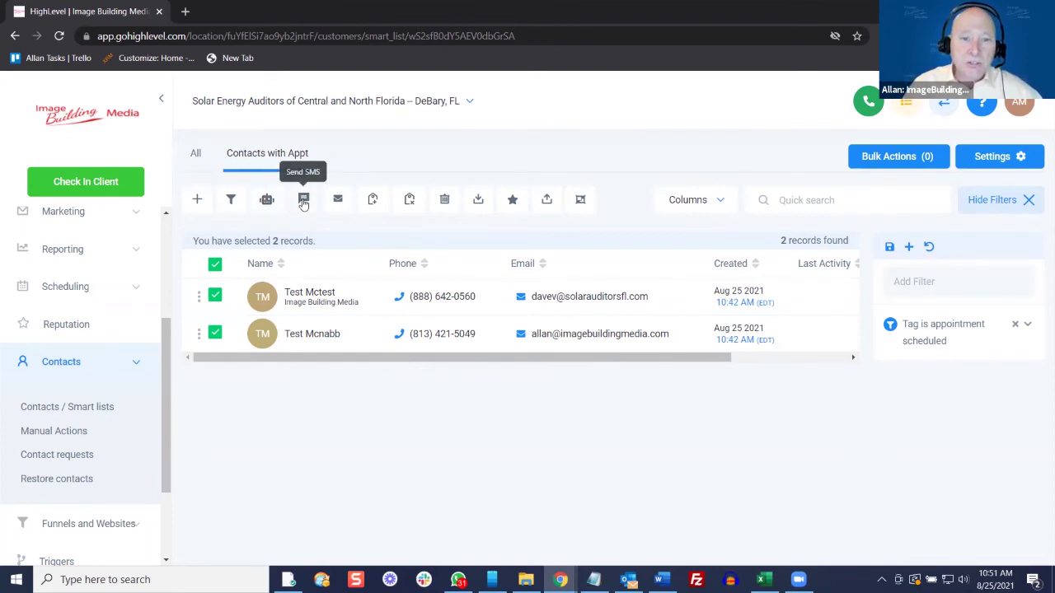
pyautogui.click(303, 201)
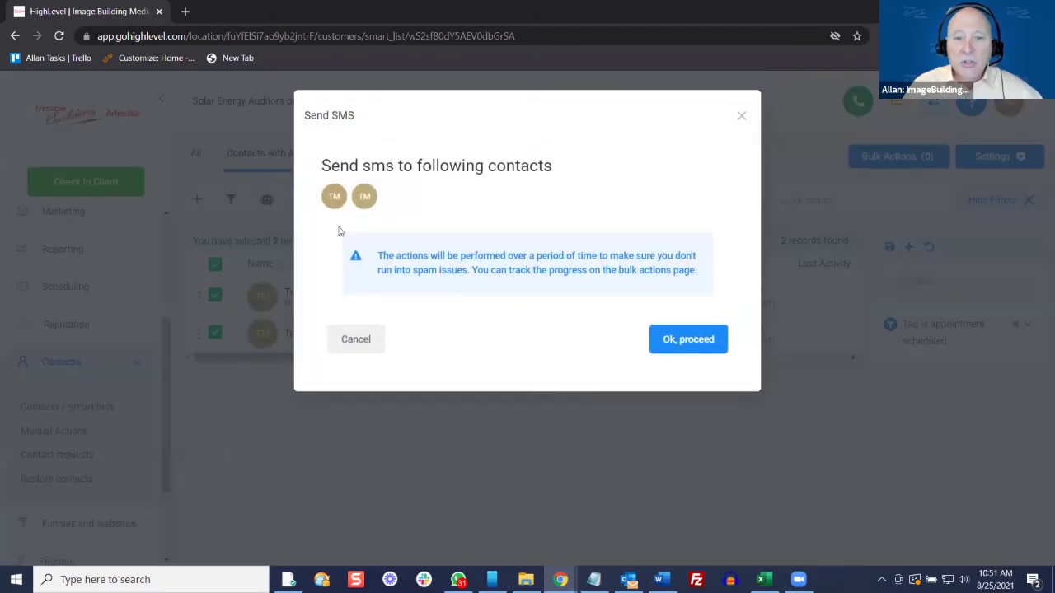
pyautogui.click(360, 344)
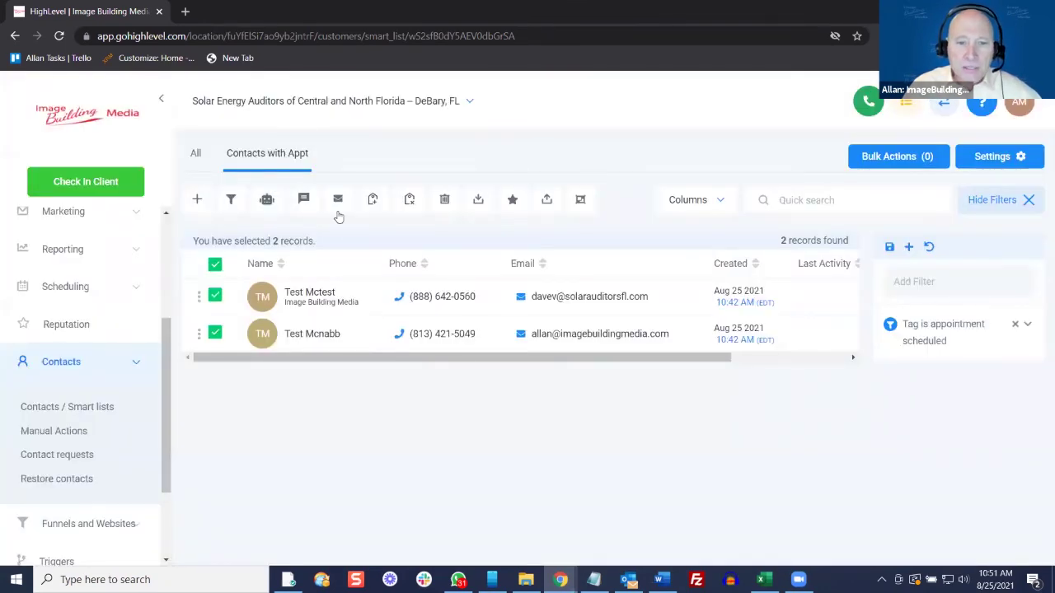
pyautogui.click(338, 202)
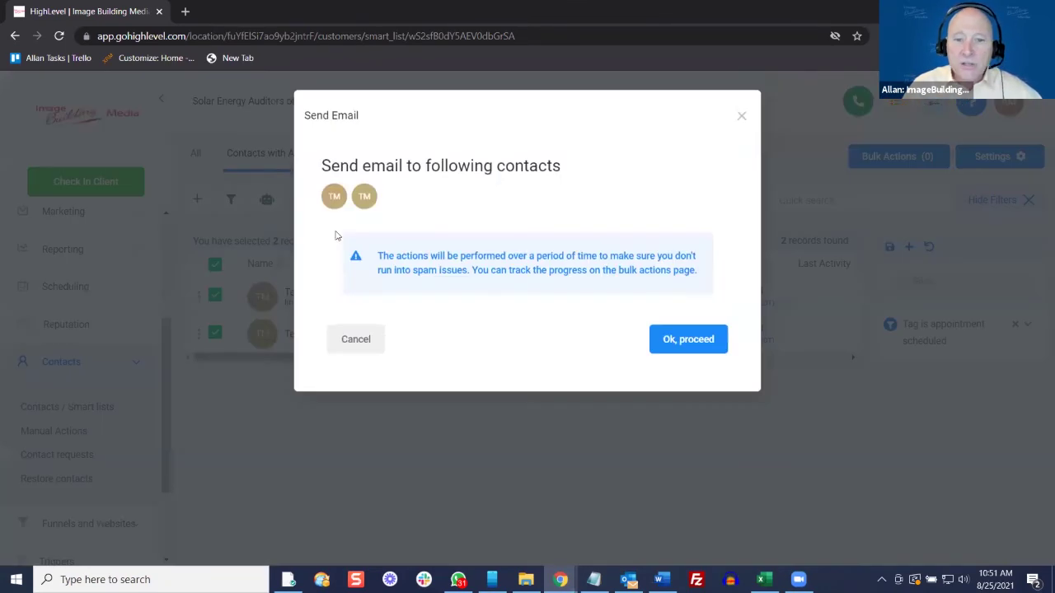
pyautogui.click(675, 342)
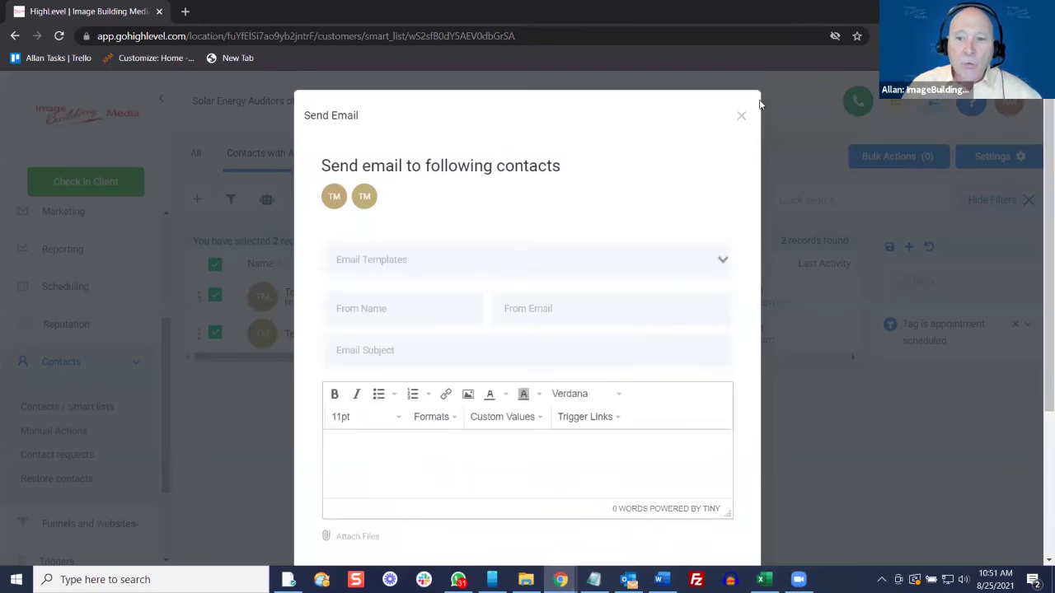
pyautogui.click(393, 261)
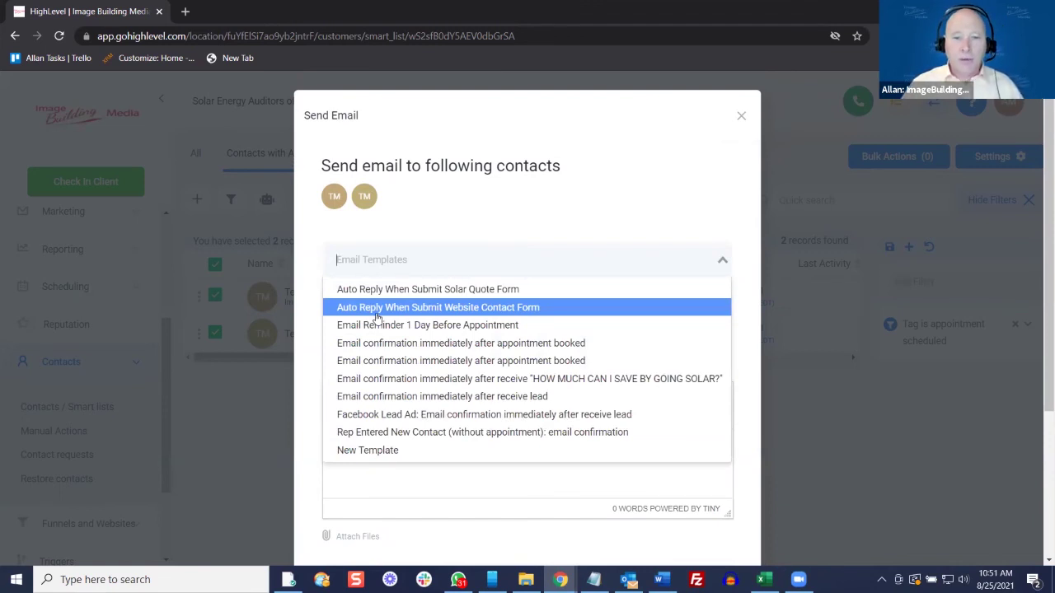
pyautogui.click(372, 324)
pyautogui.scroll(-5, 654, 393)
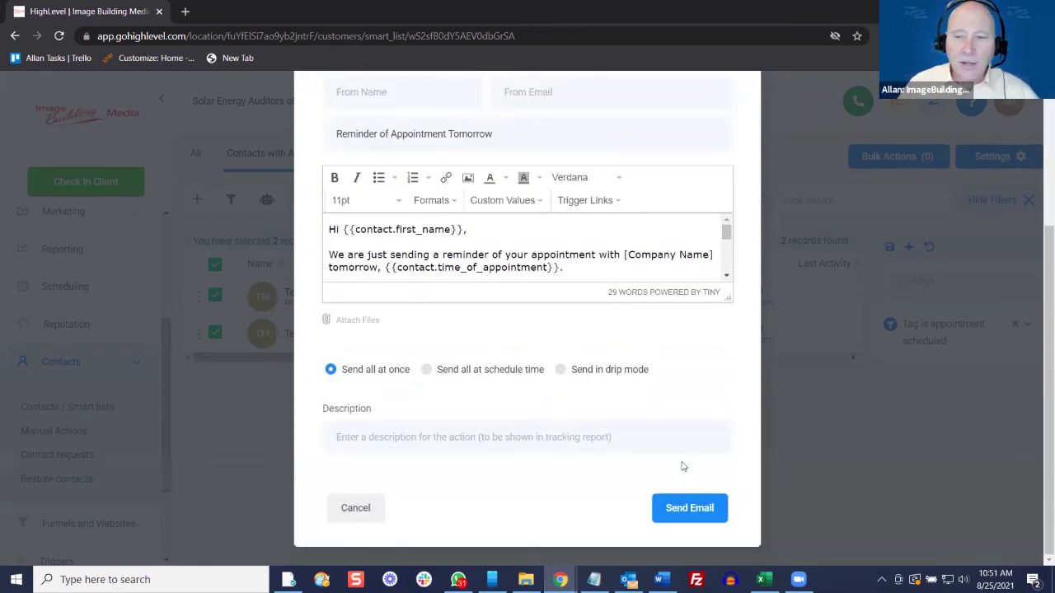
pyautogui.scroll(3, 682, 467)
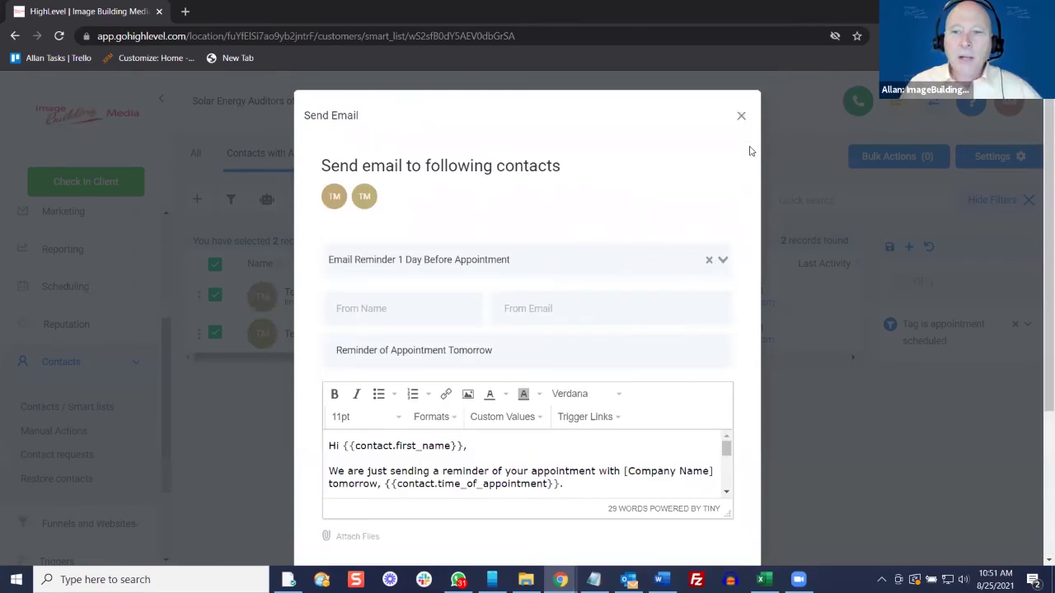
pyautogui.press('Escape')
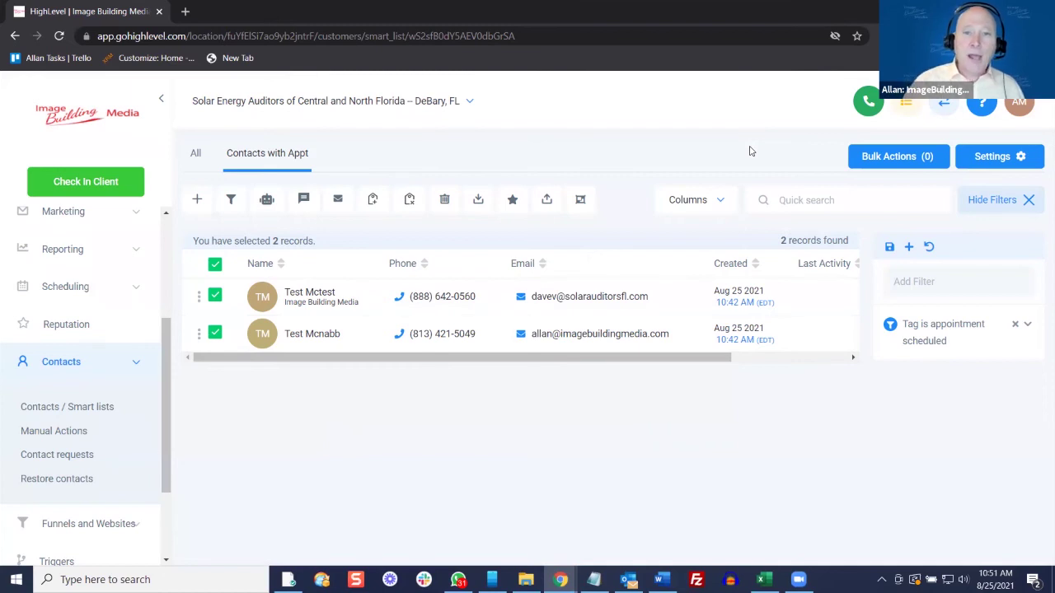
pyautogui.click(214, 265)
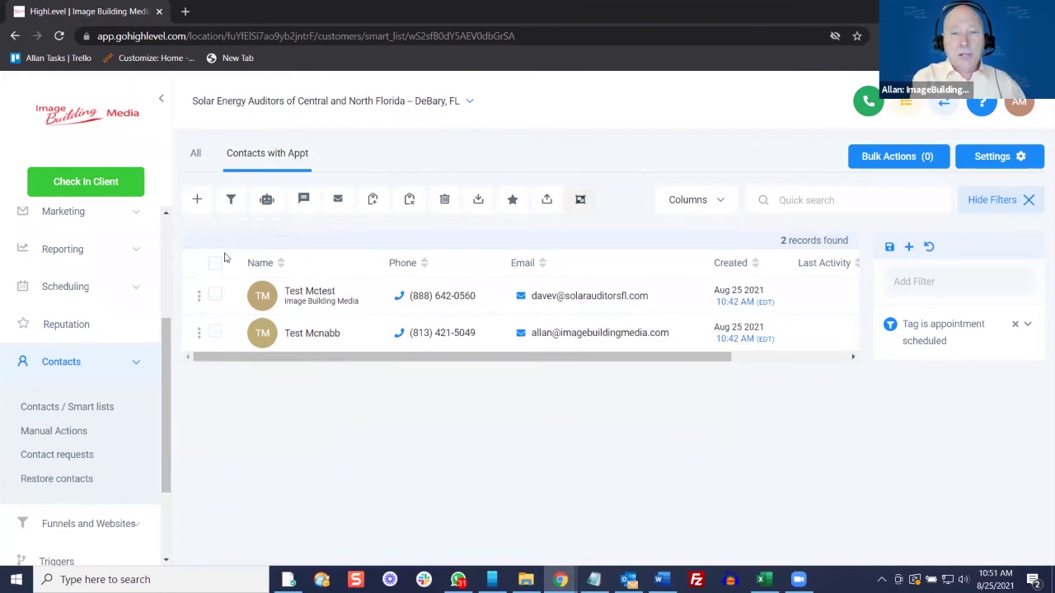